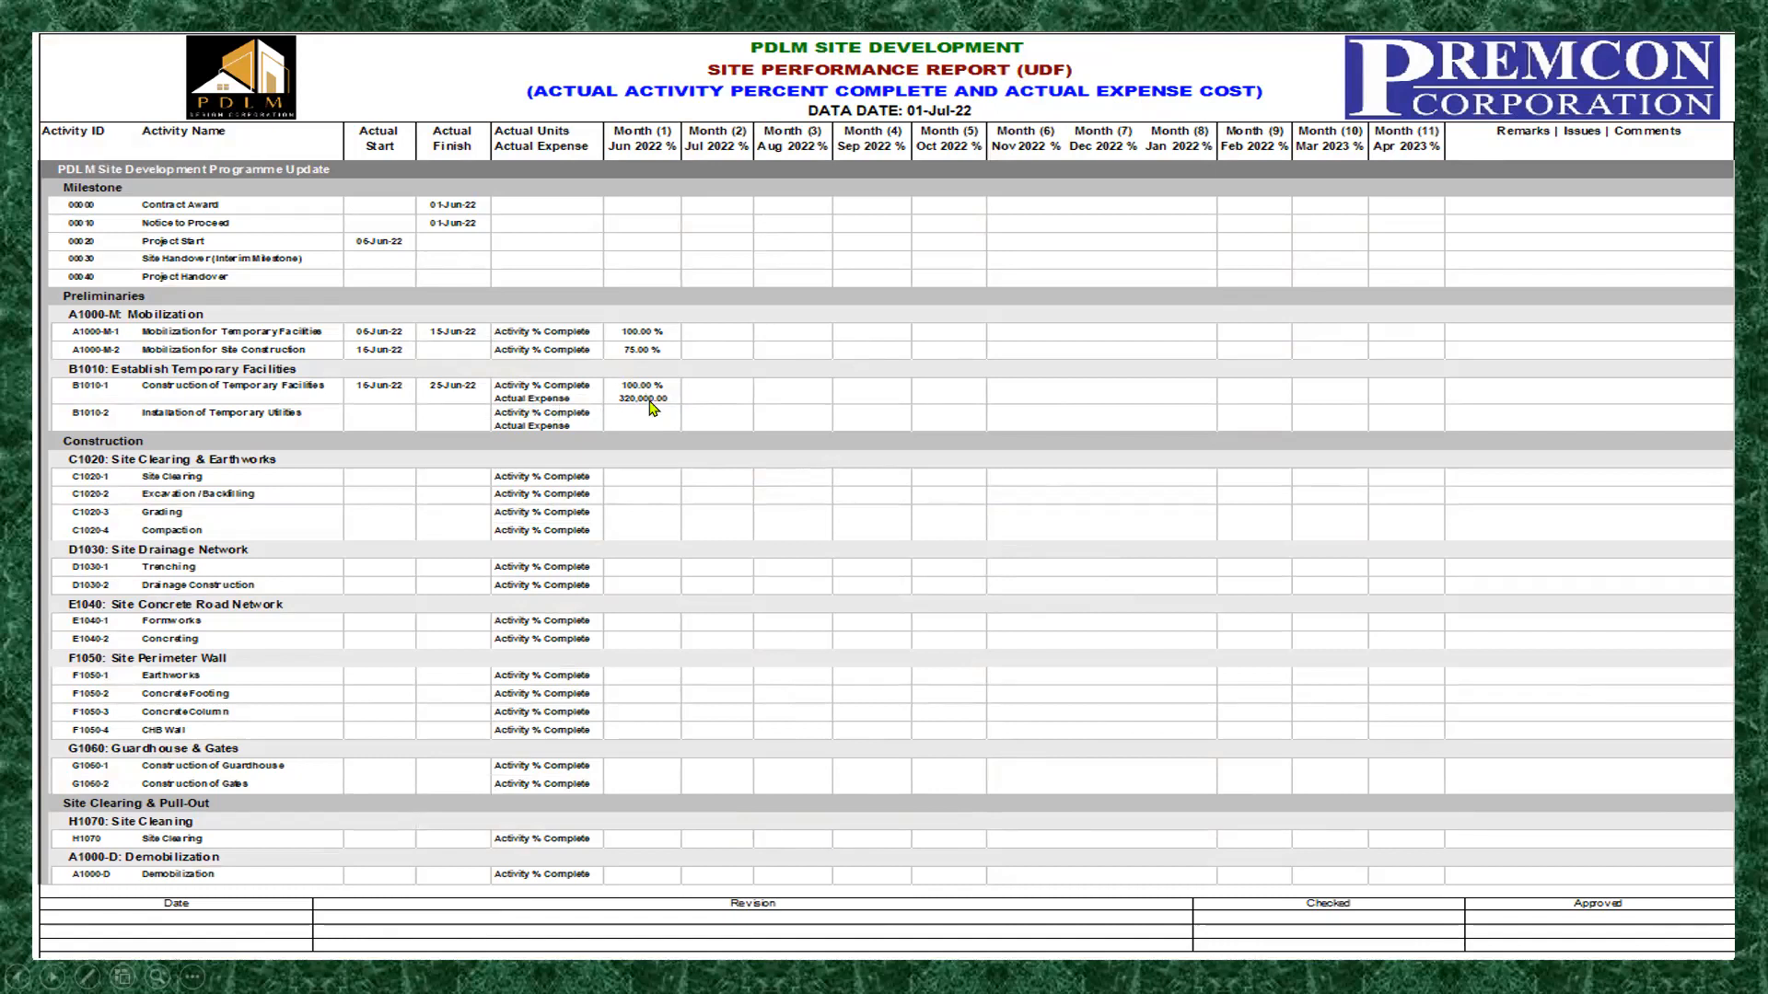
click(716, 446)
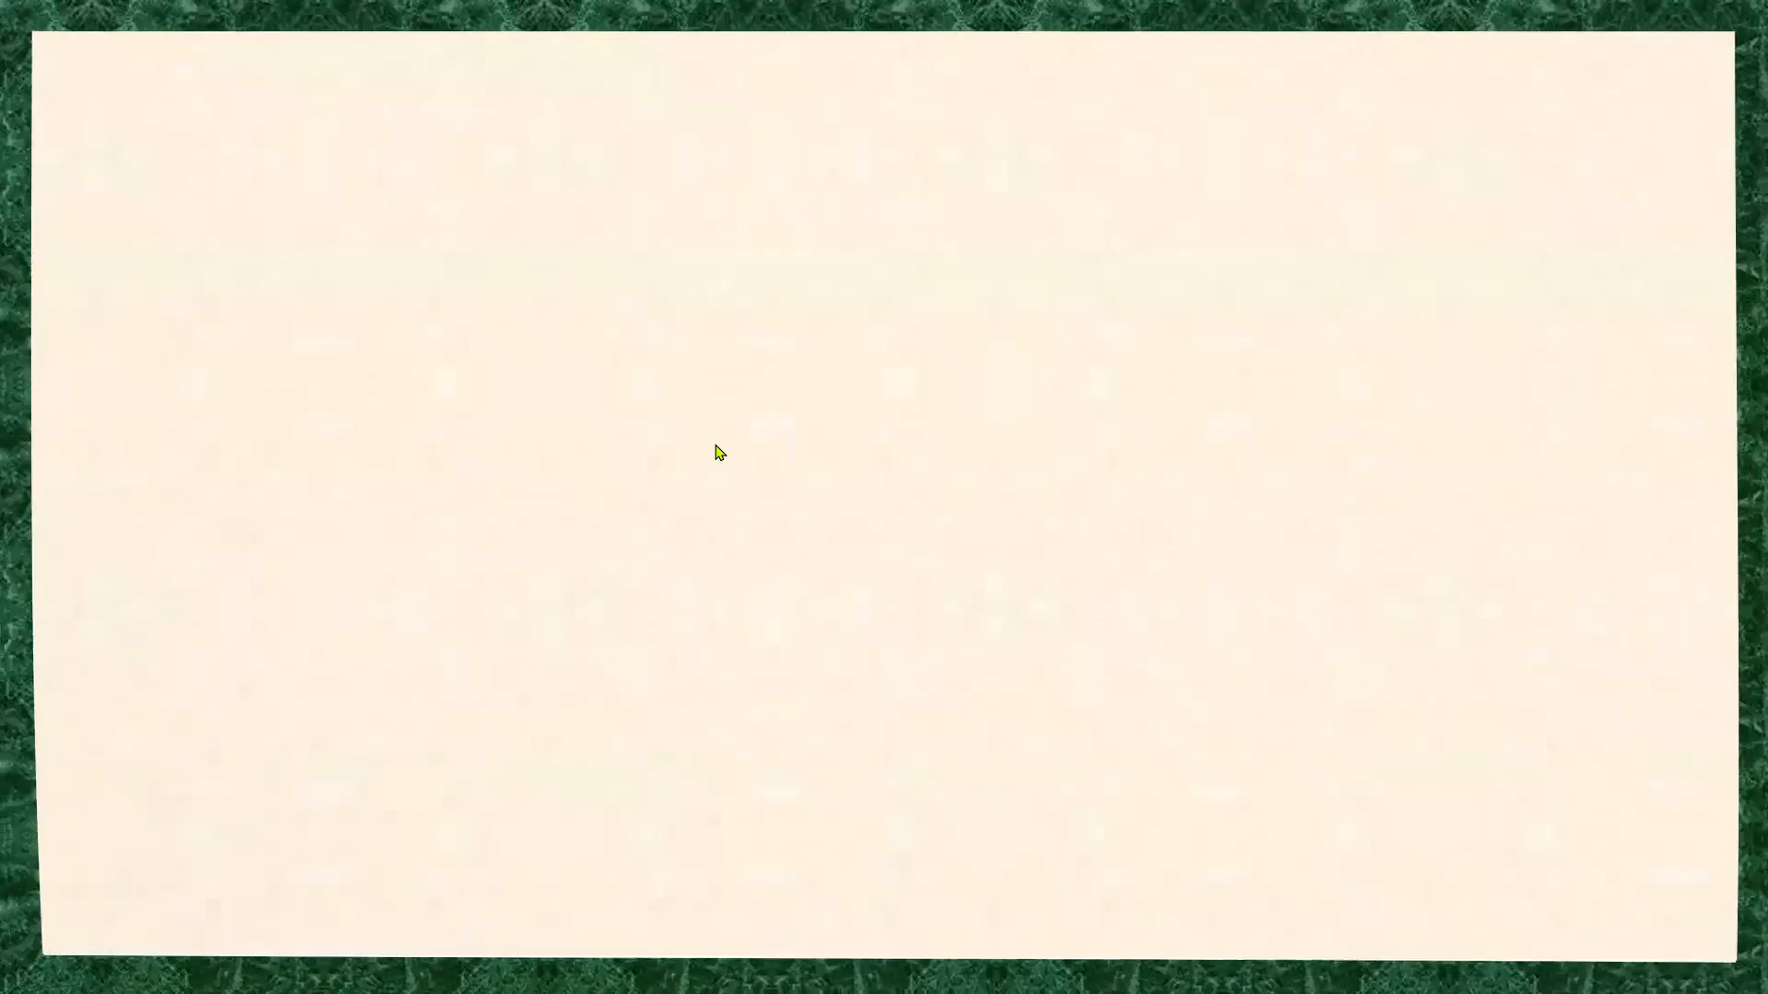
click(720, 451)
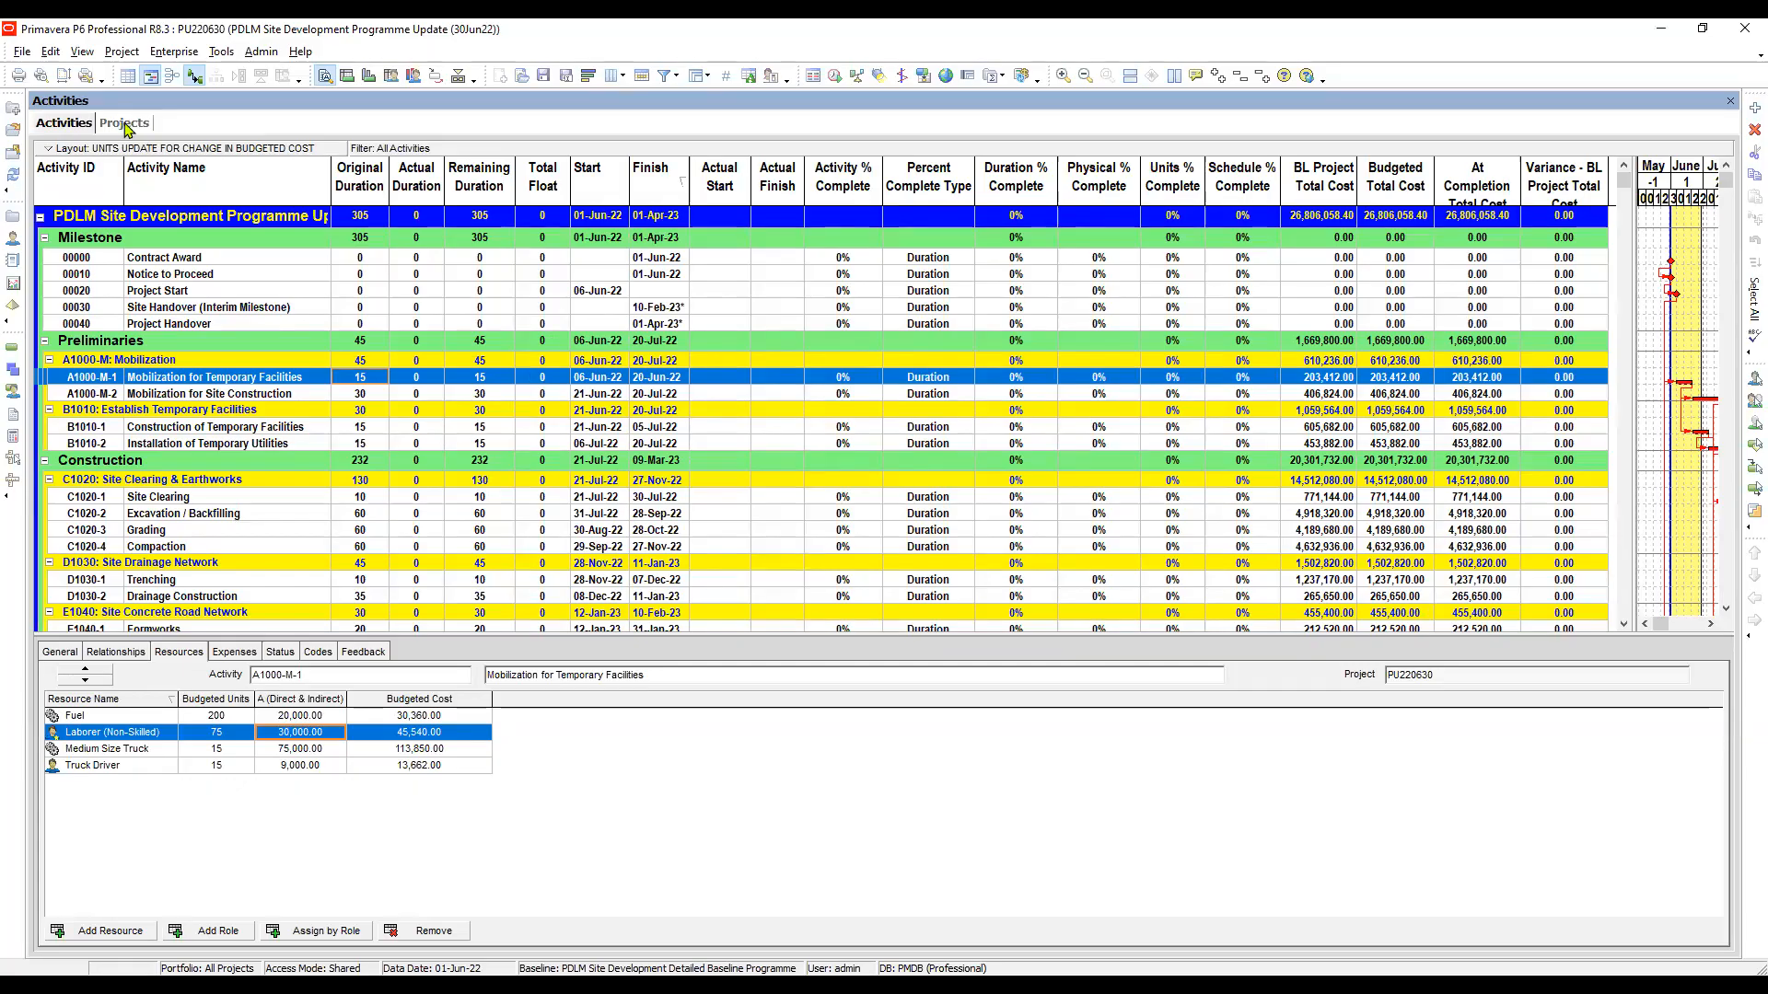
Check the calculation settings of project PU220630, including its resource assignment options, and return to its activities
click(124, 122)
click(169, 313)
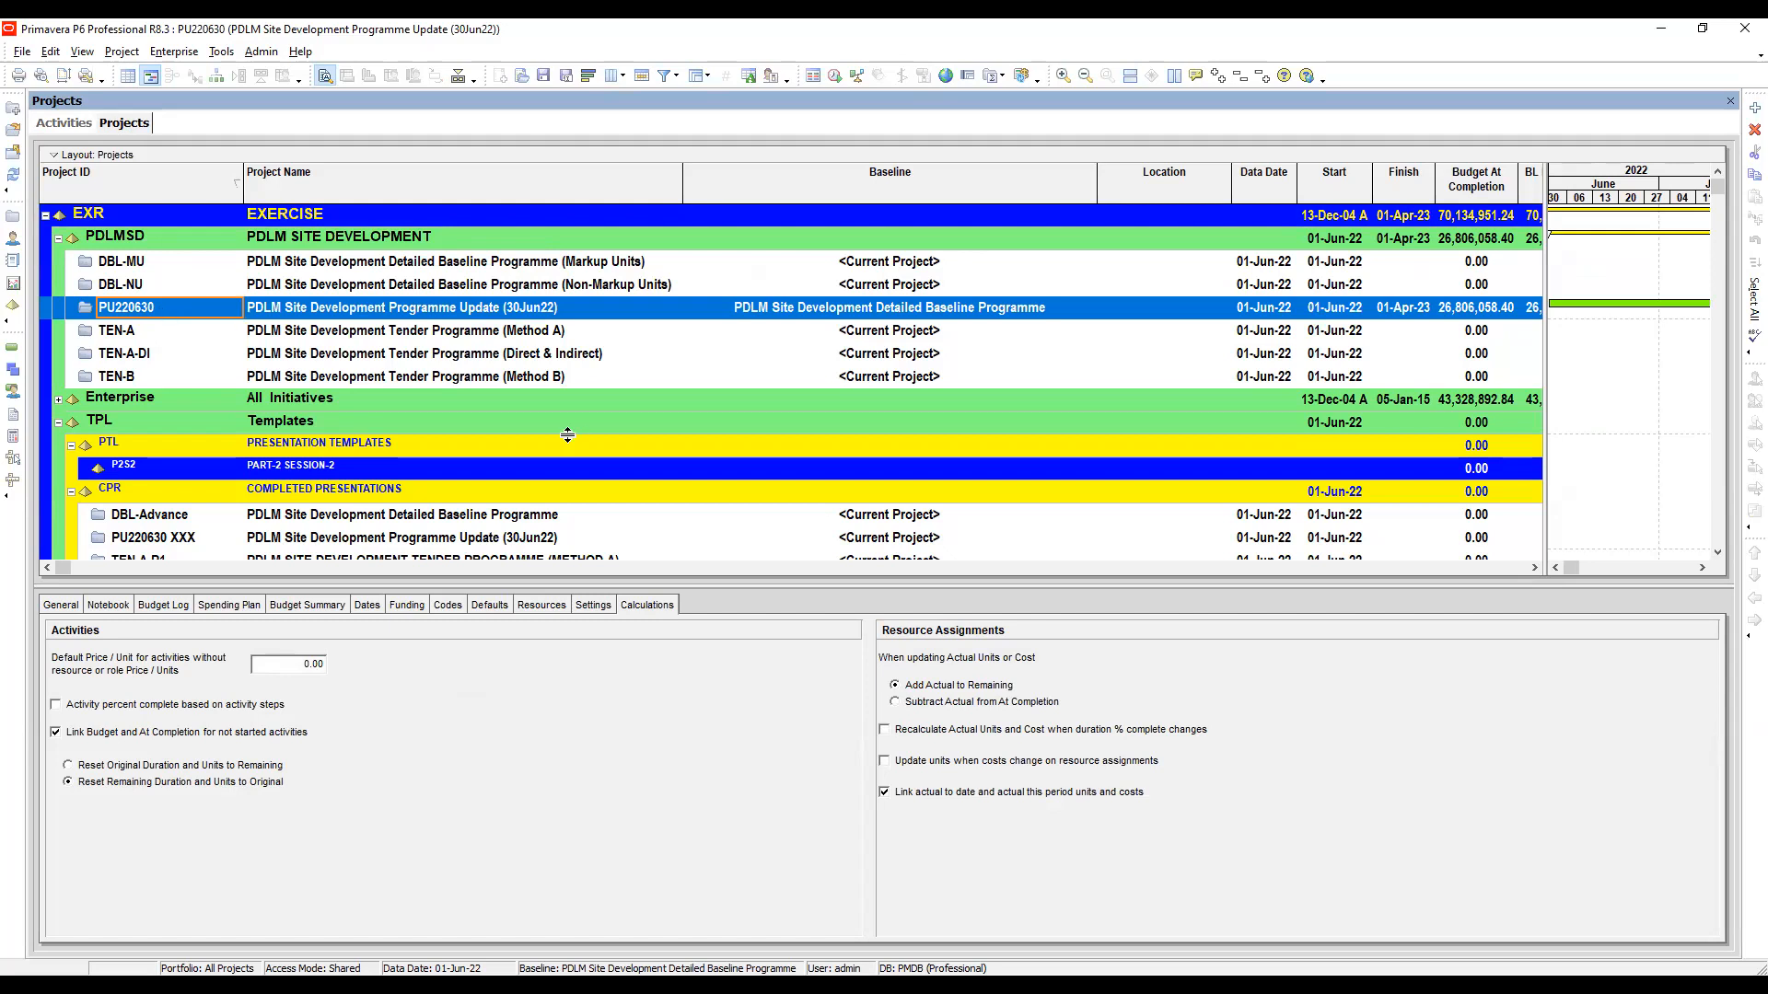
key(ctrl+Tab)
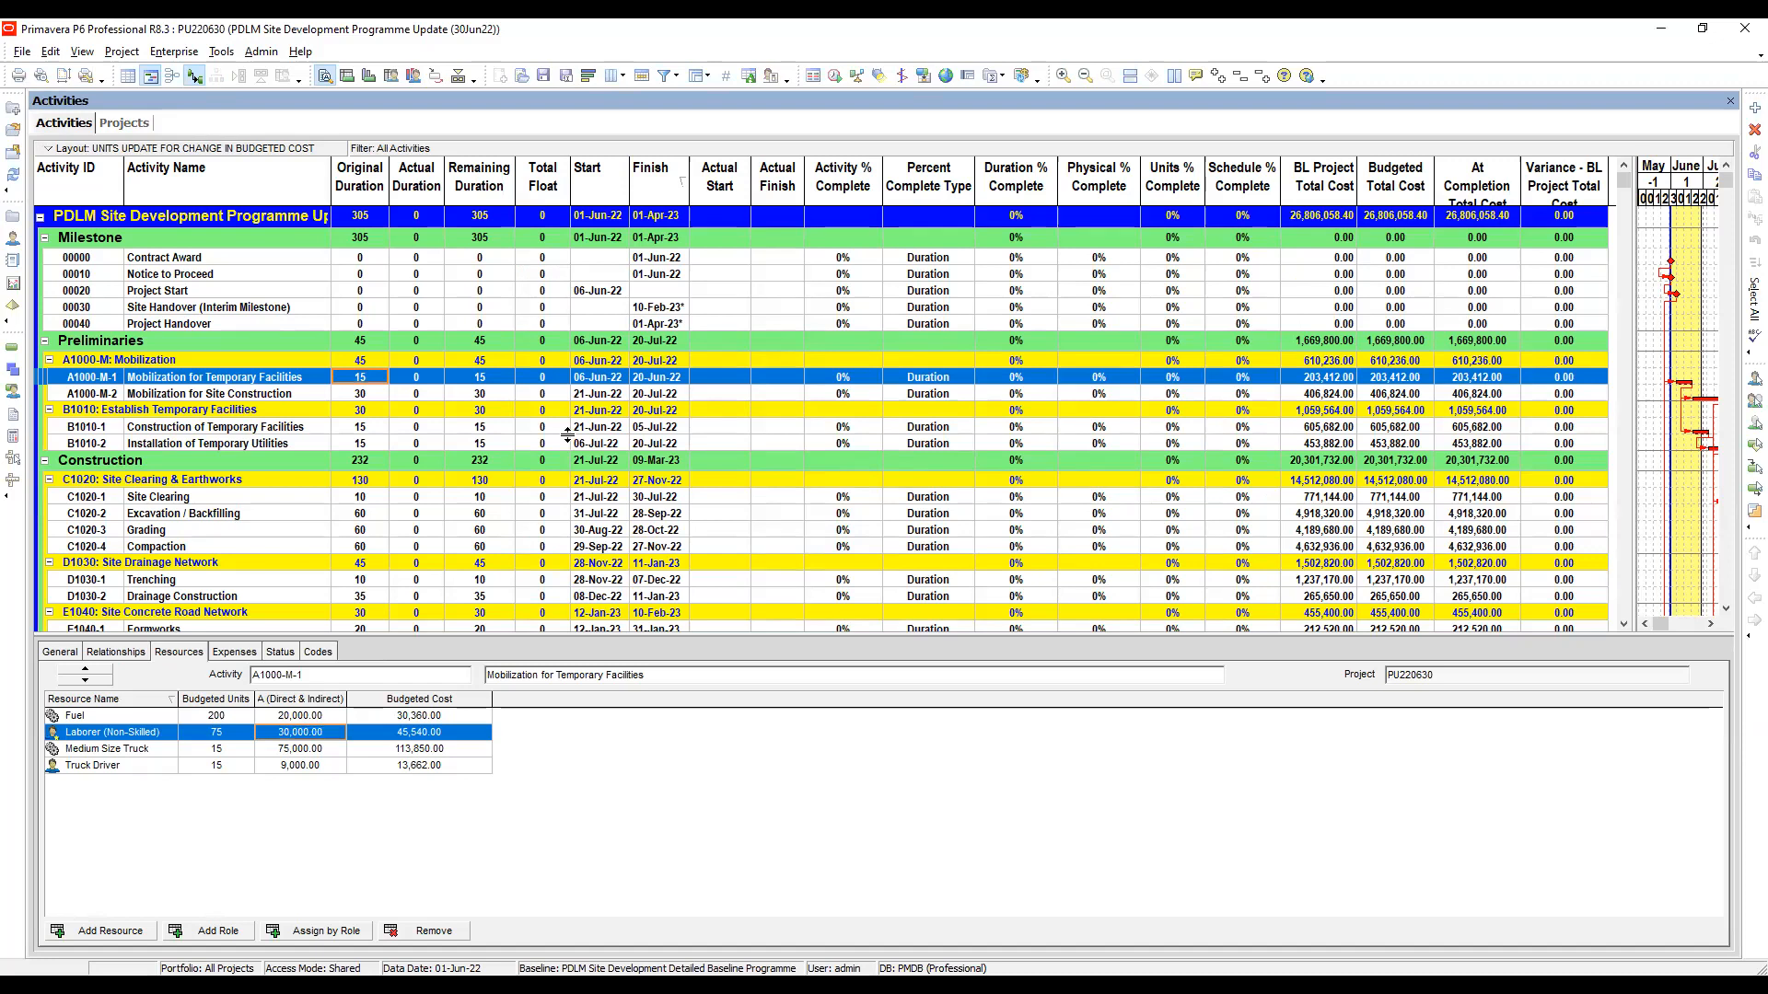
Compare the start dates and resource assignments of mobilization activities A1000-M-1 and A1000-M-2
click(601, 394)
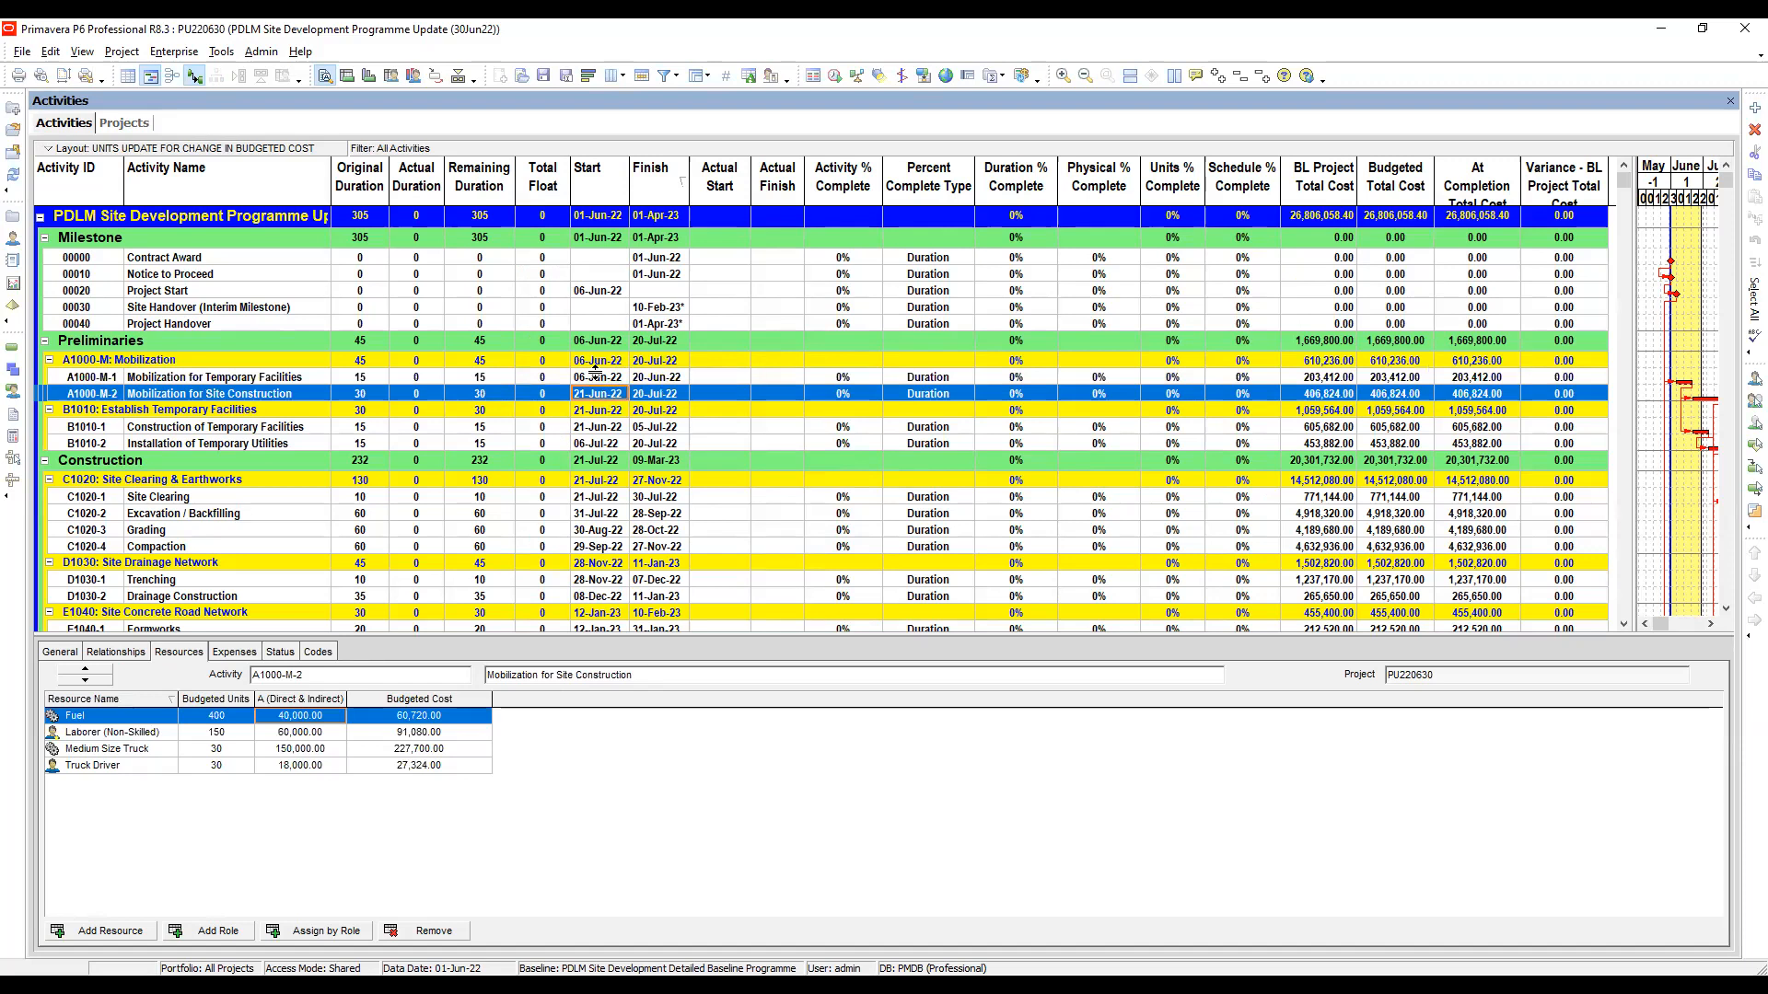
click(598, 378)
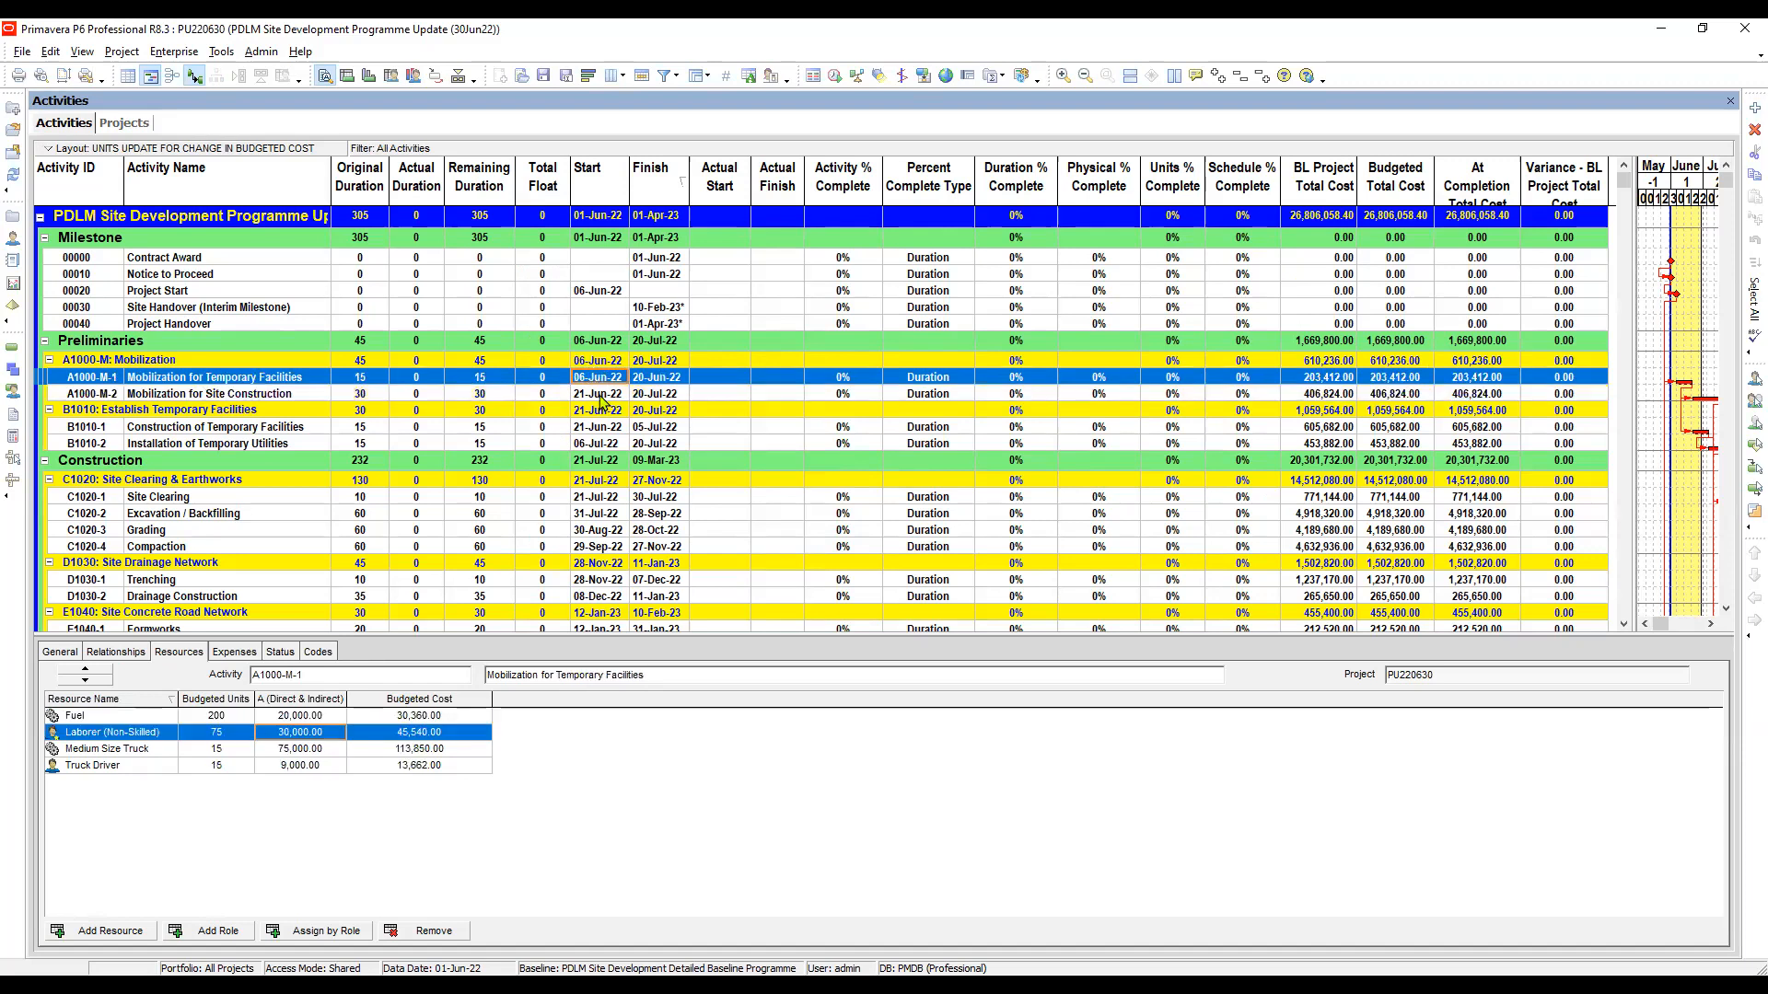
click(601, 394)
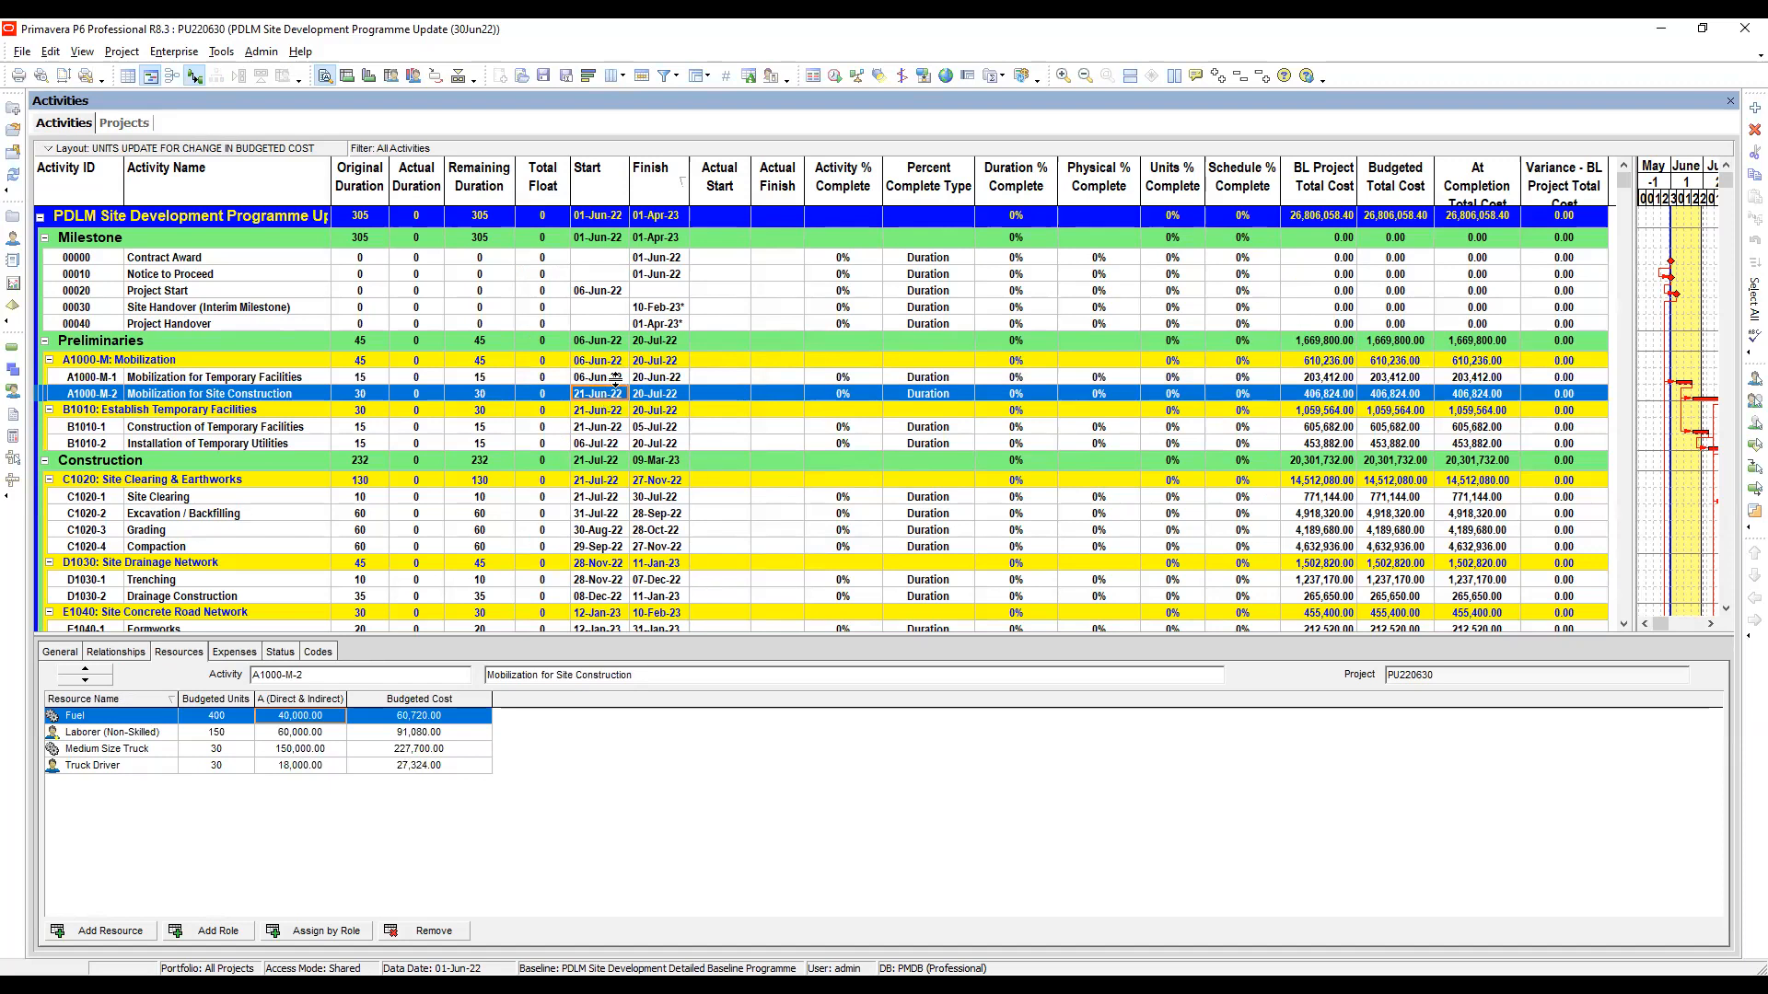
click(615, 378)
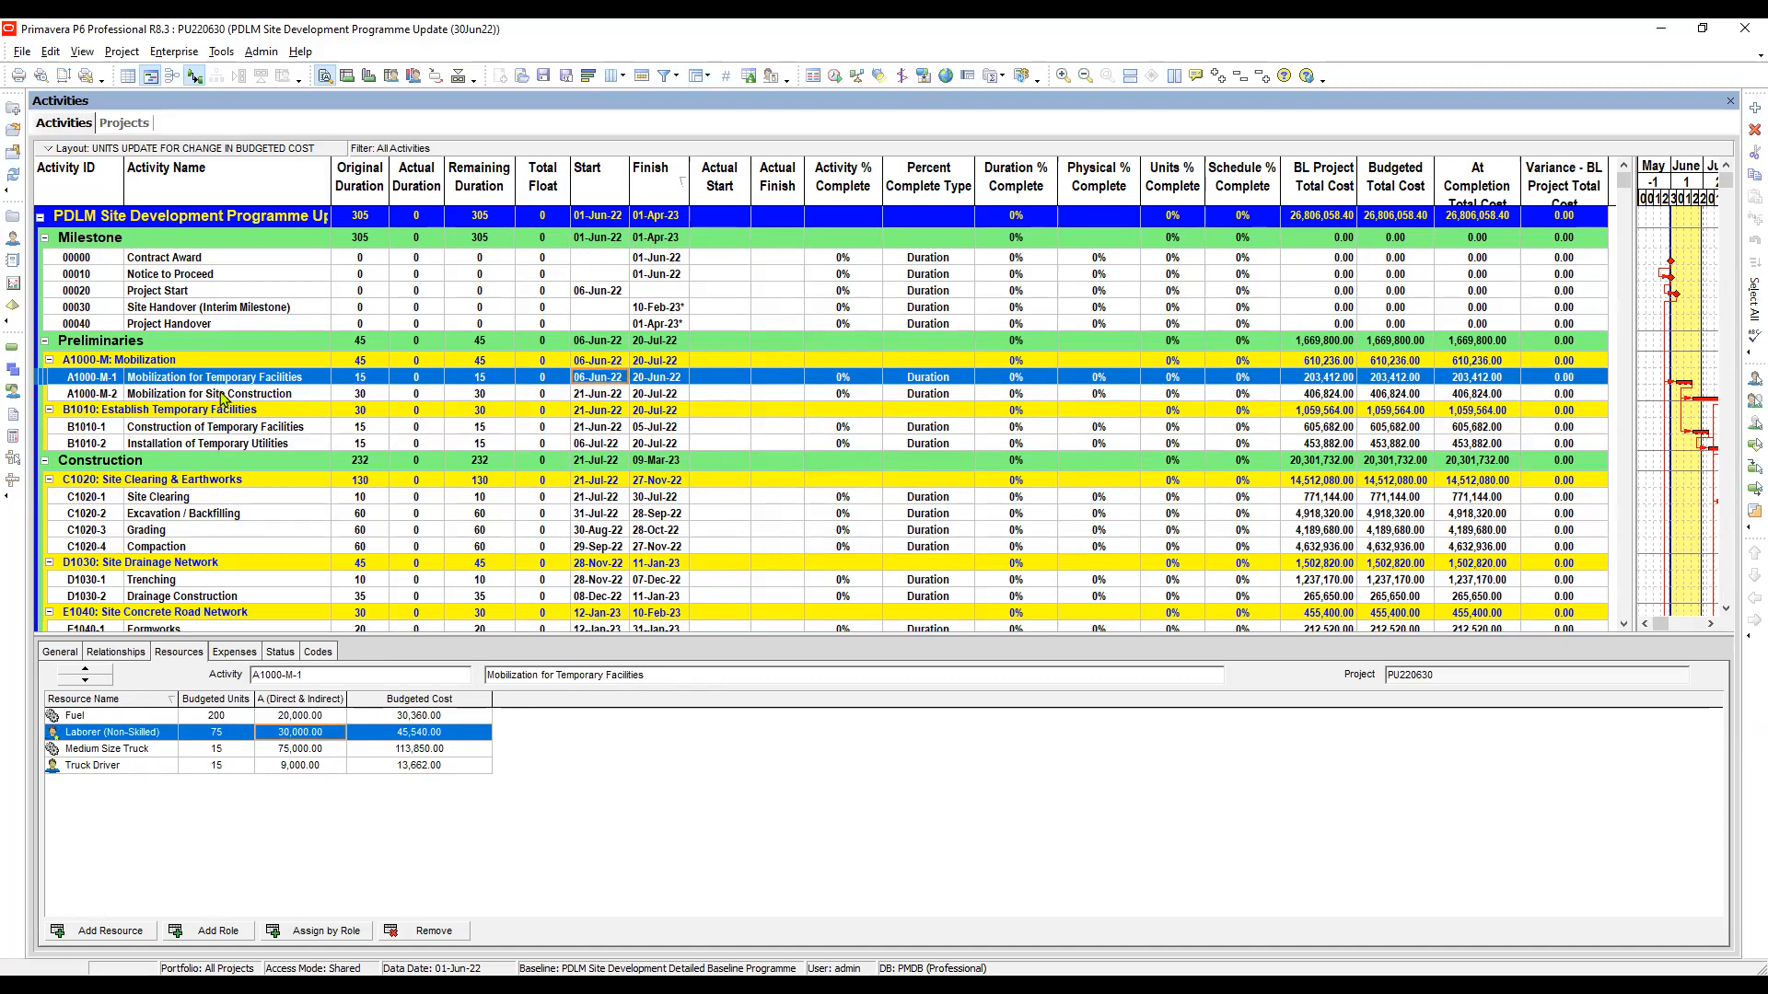
Enlarge the activity details area and examine the budgeted units and costs of A1000-M-1's Fuel and Laborer (Non-Skilled) resources
drag(707, 636, 713, 393)
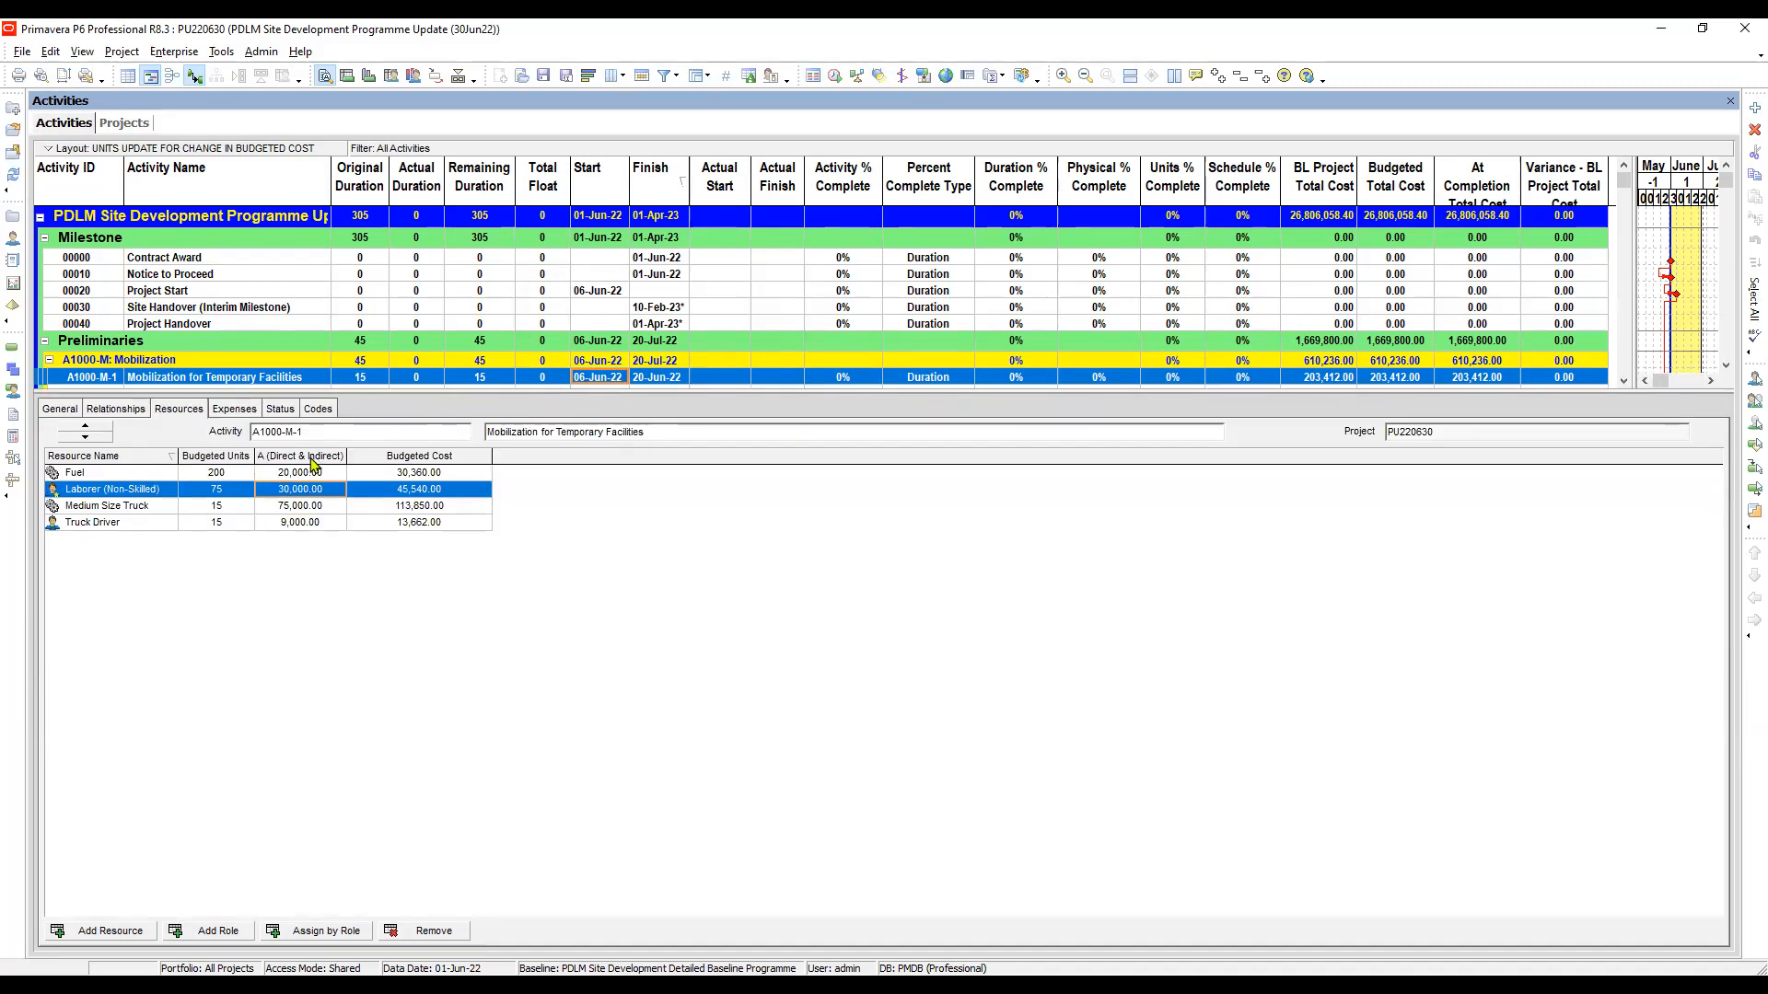
click(105, 477)
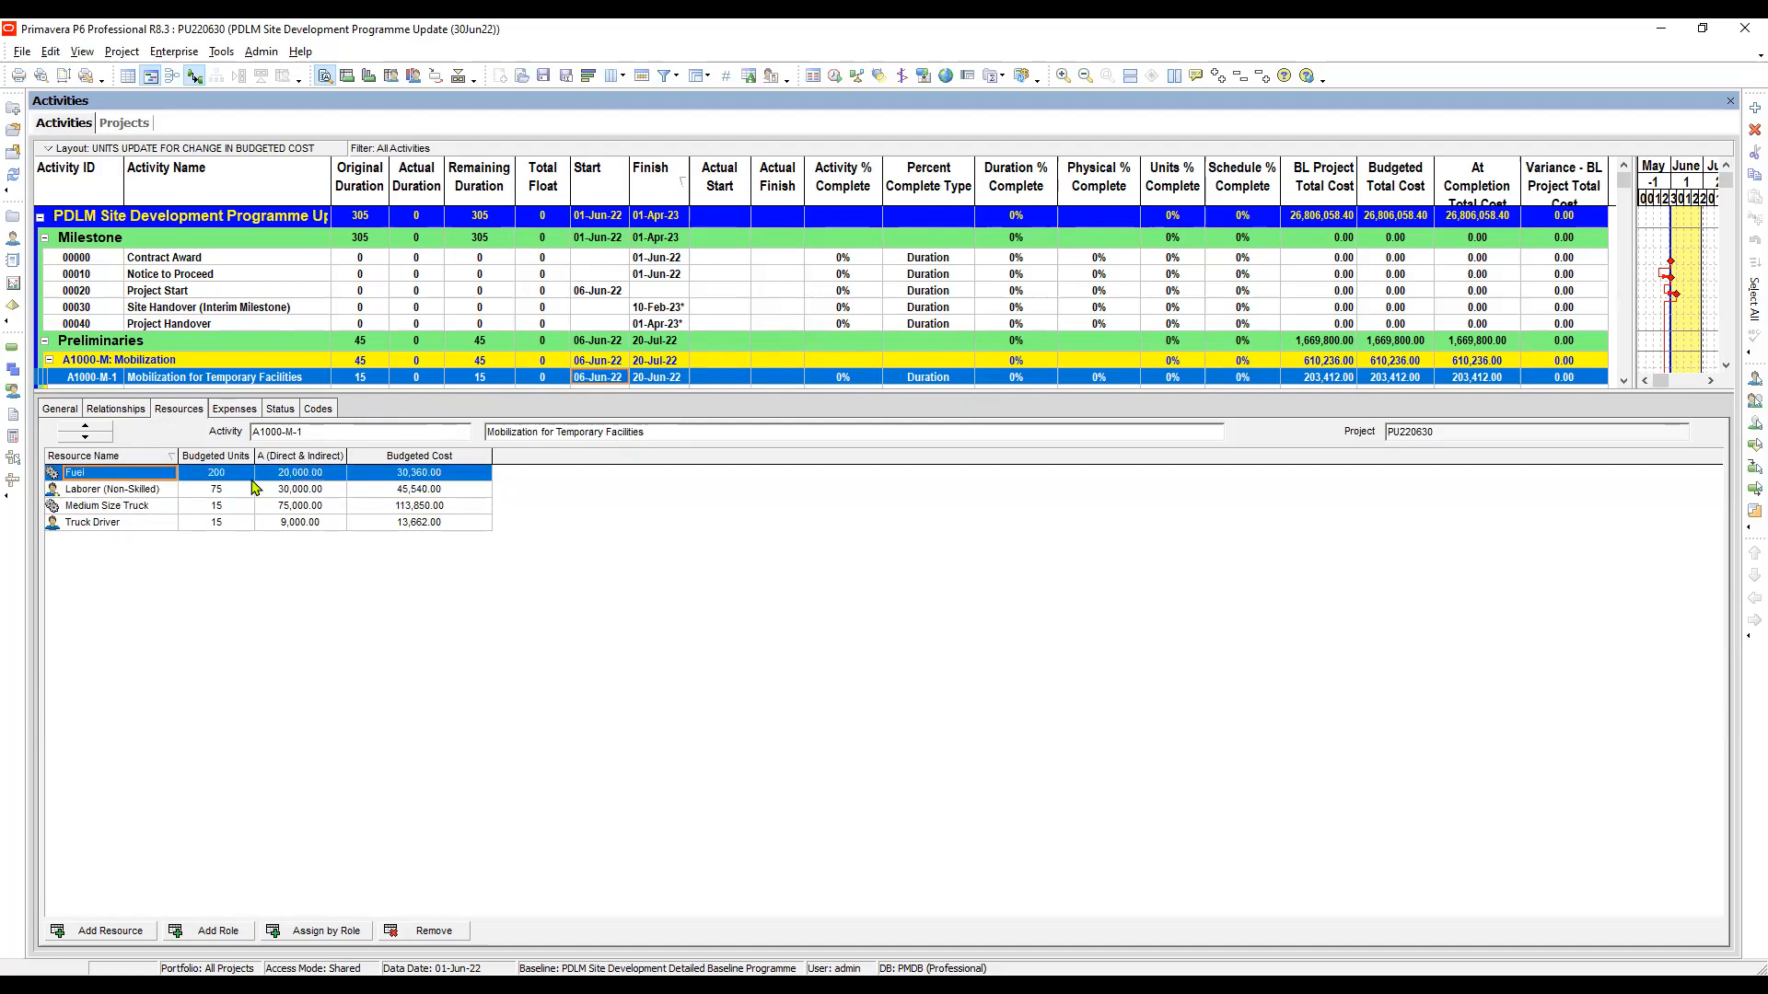
click(230, 475)
click(327, 477)
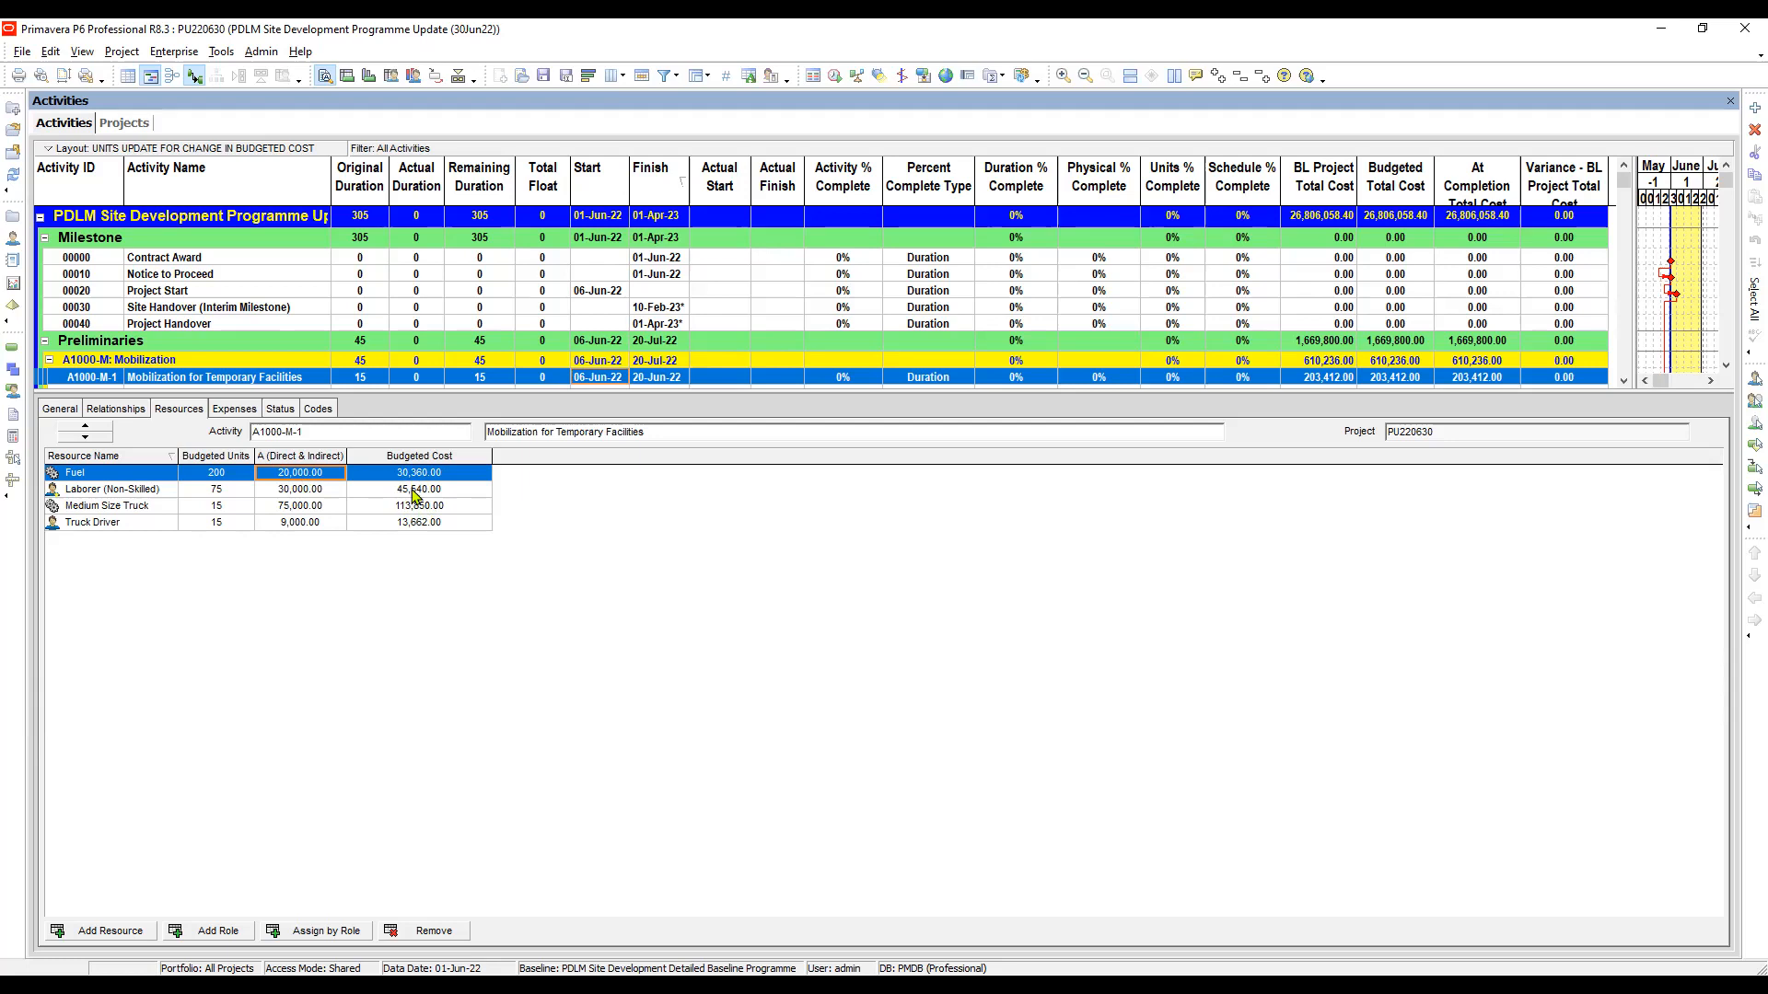
click(233, 495)
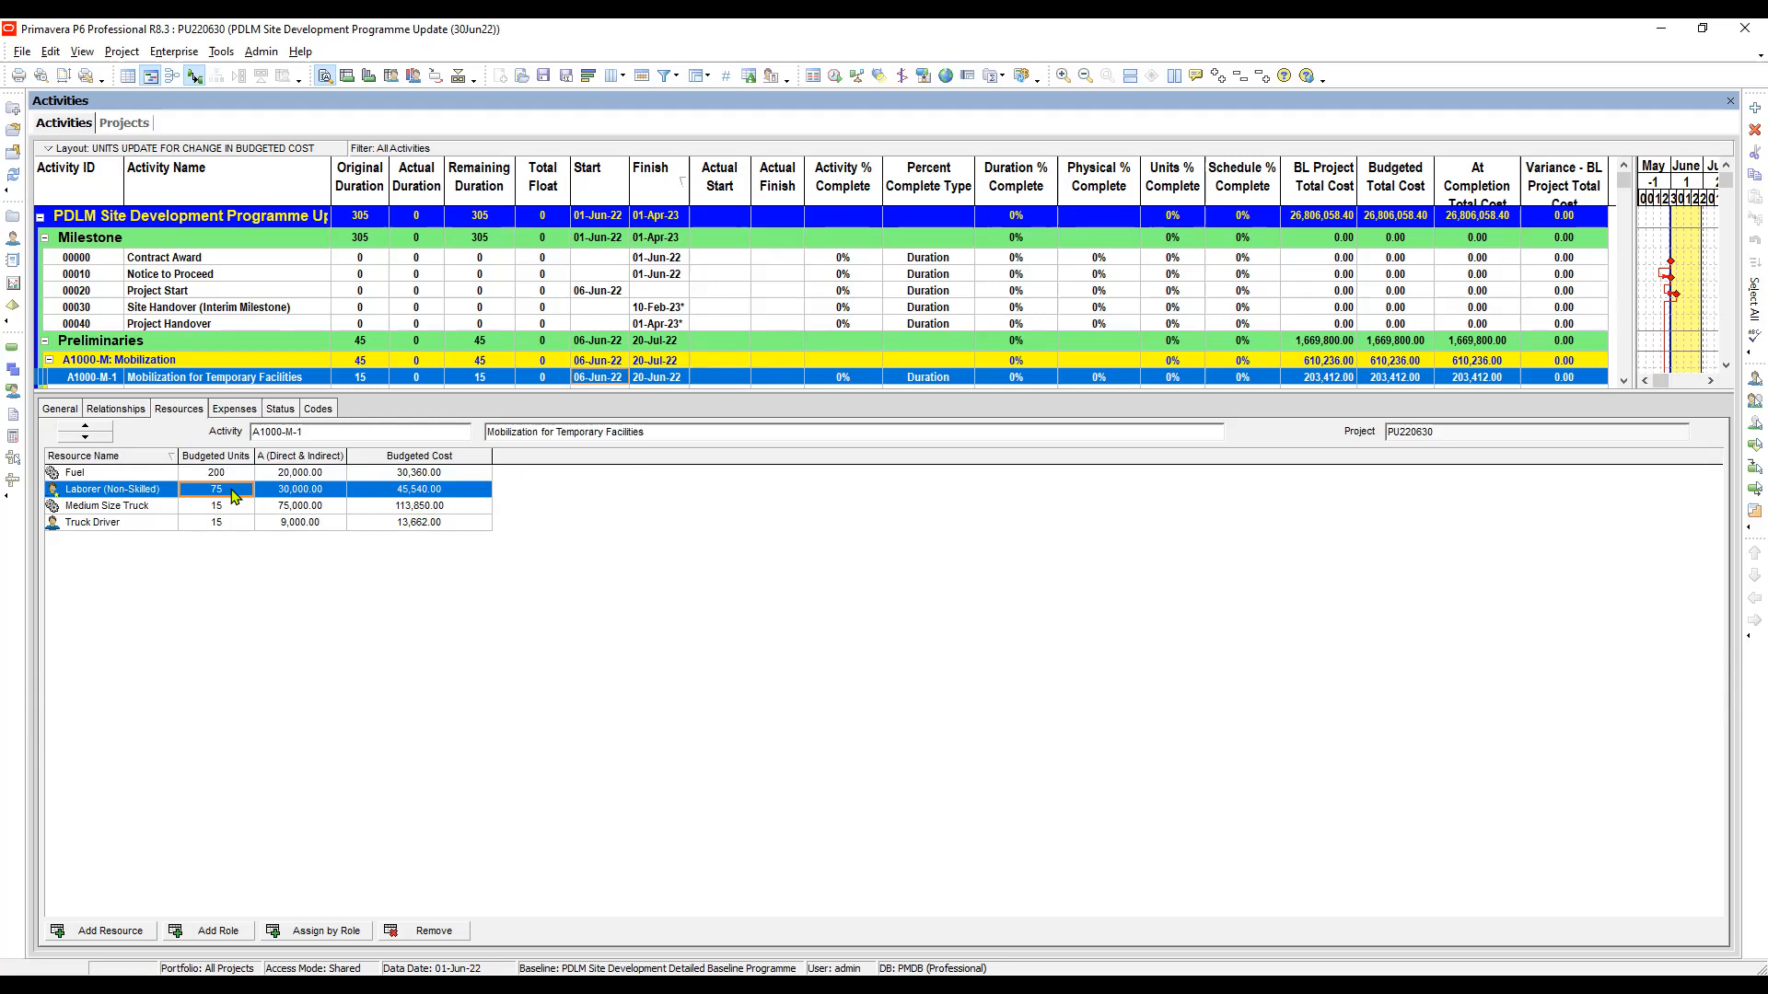
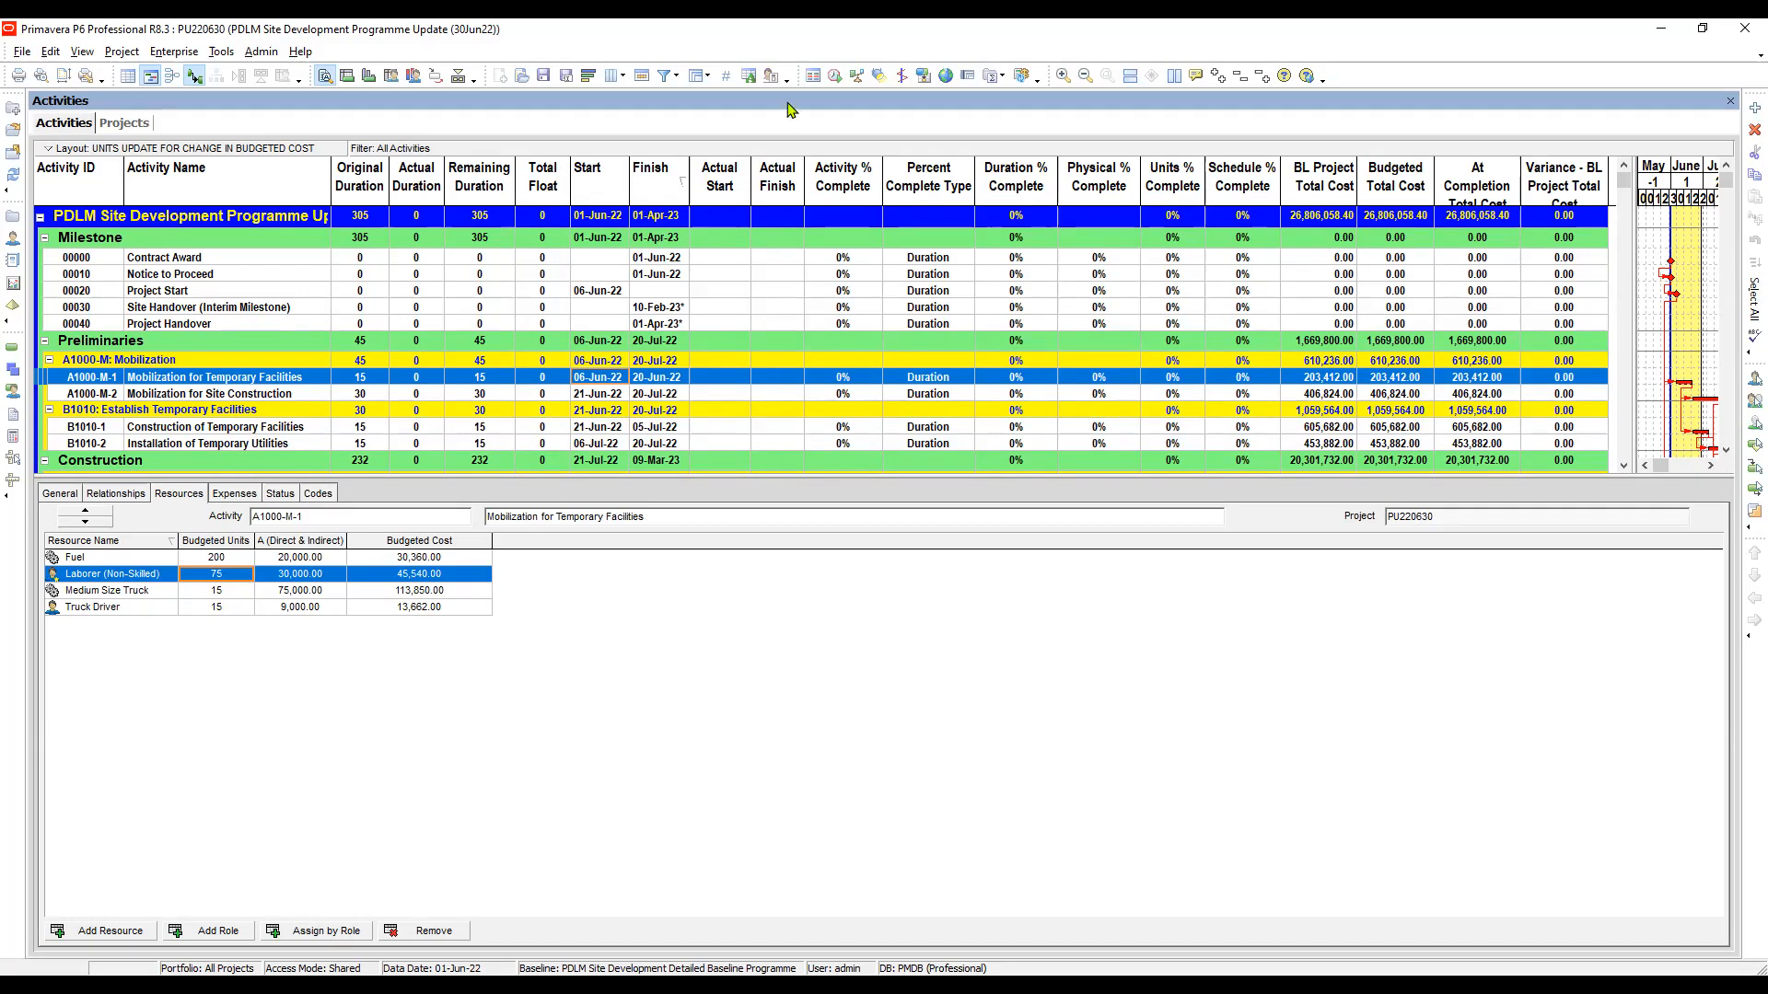
Review how project PU220630 links budget and at-completion values and updates actual units or cost, and return to its activities
click(129, 128)
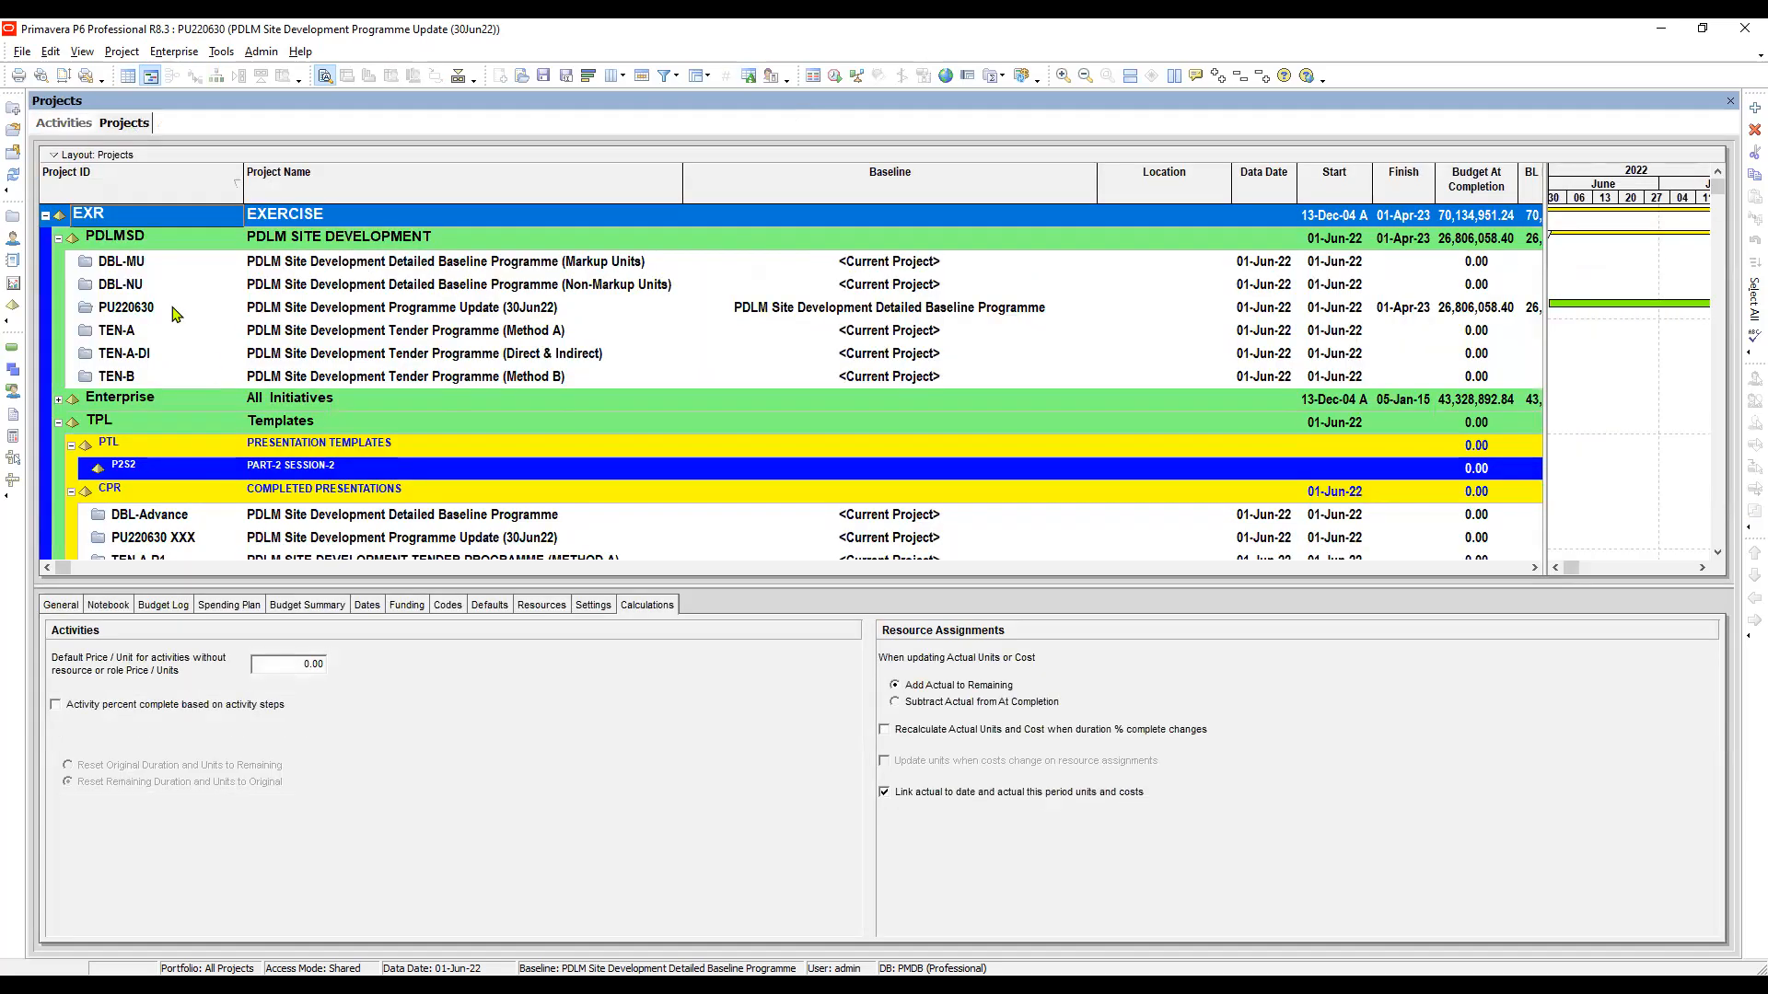
click(175, 314)
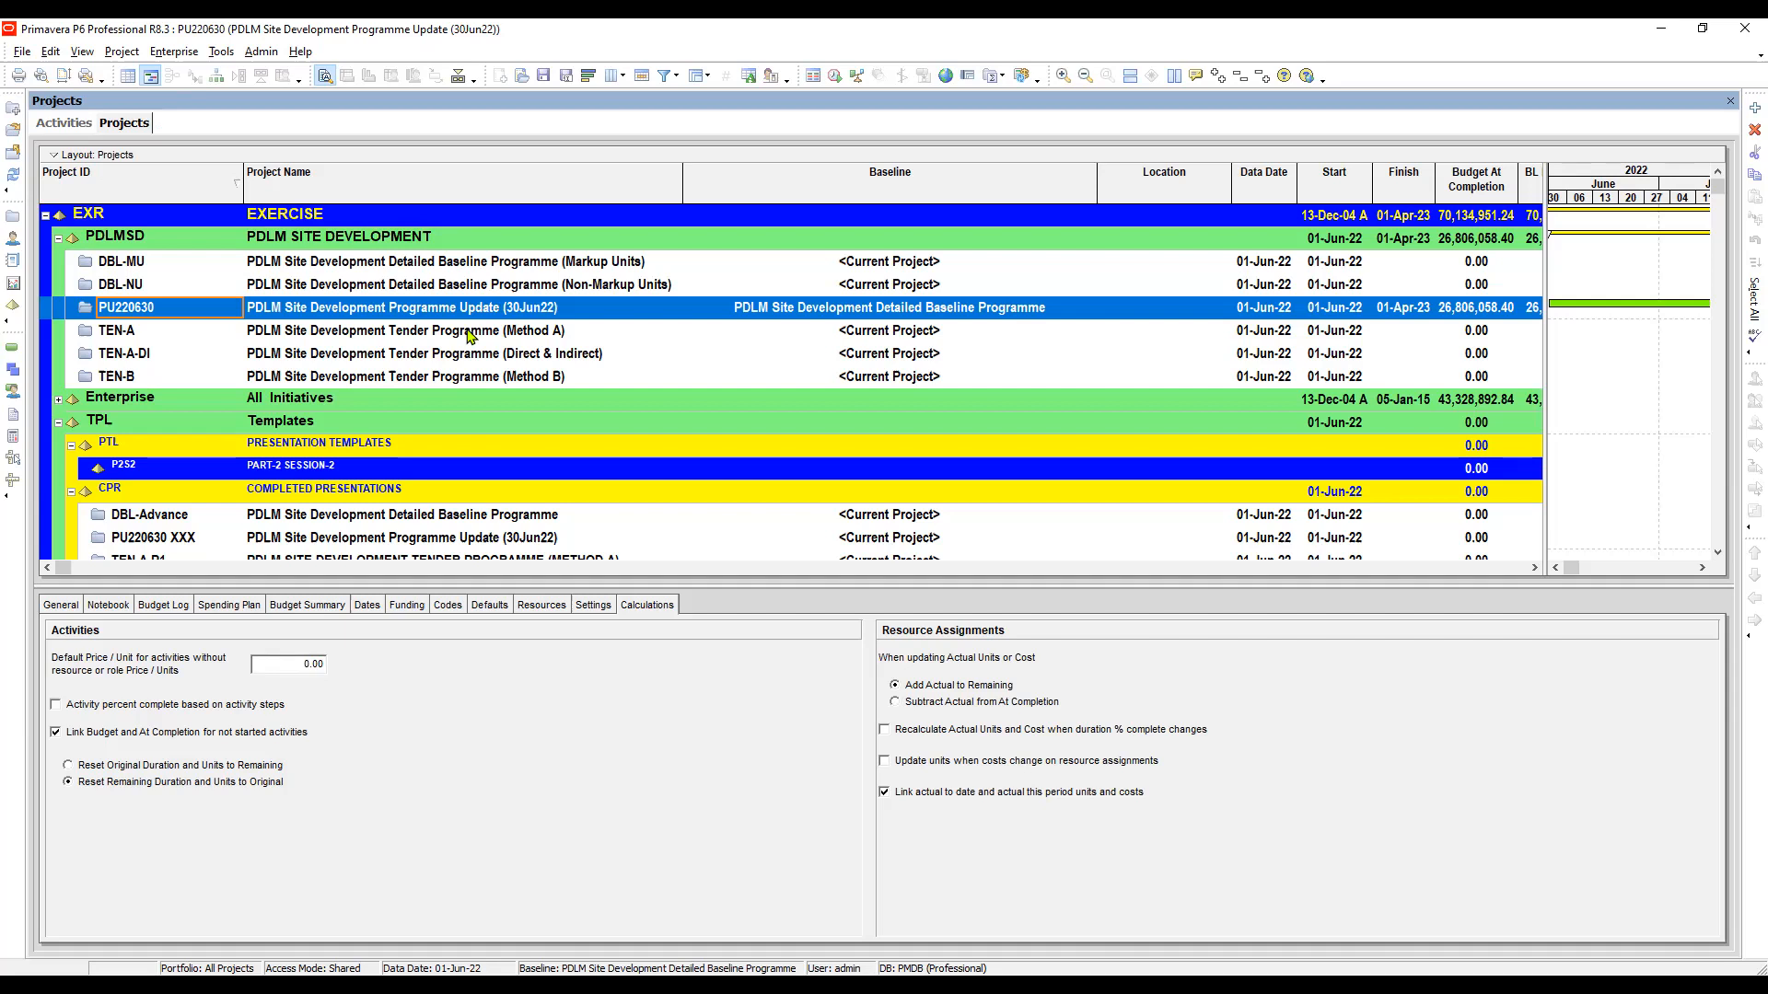
click(68, 123)
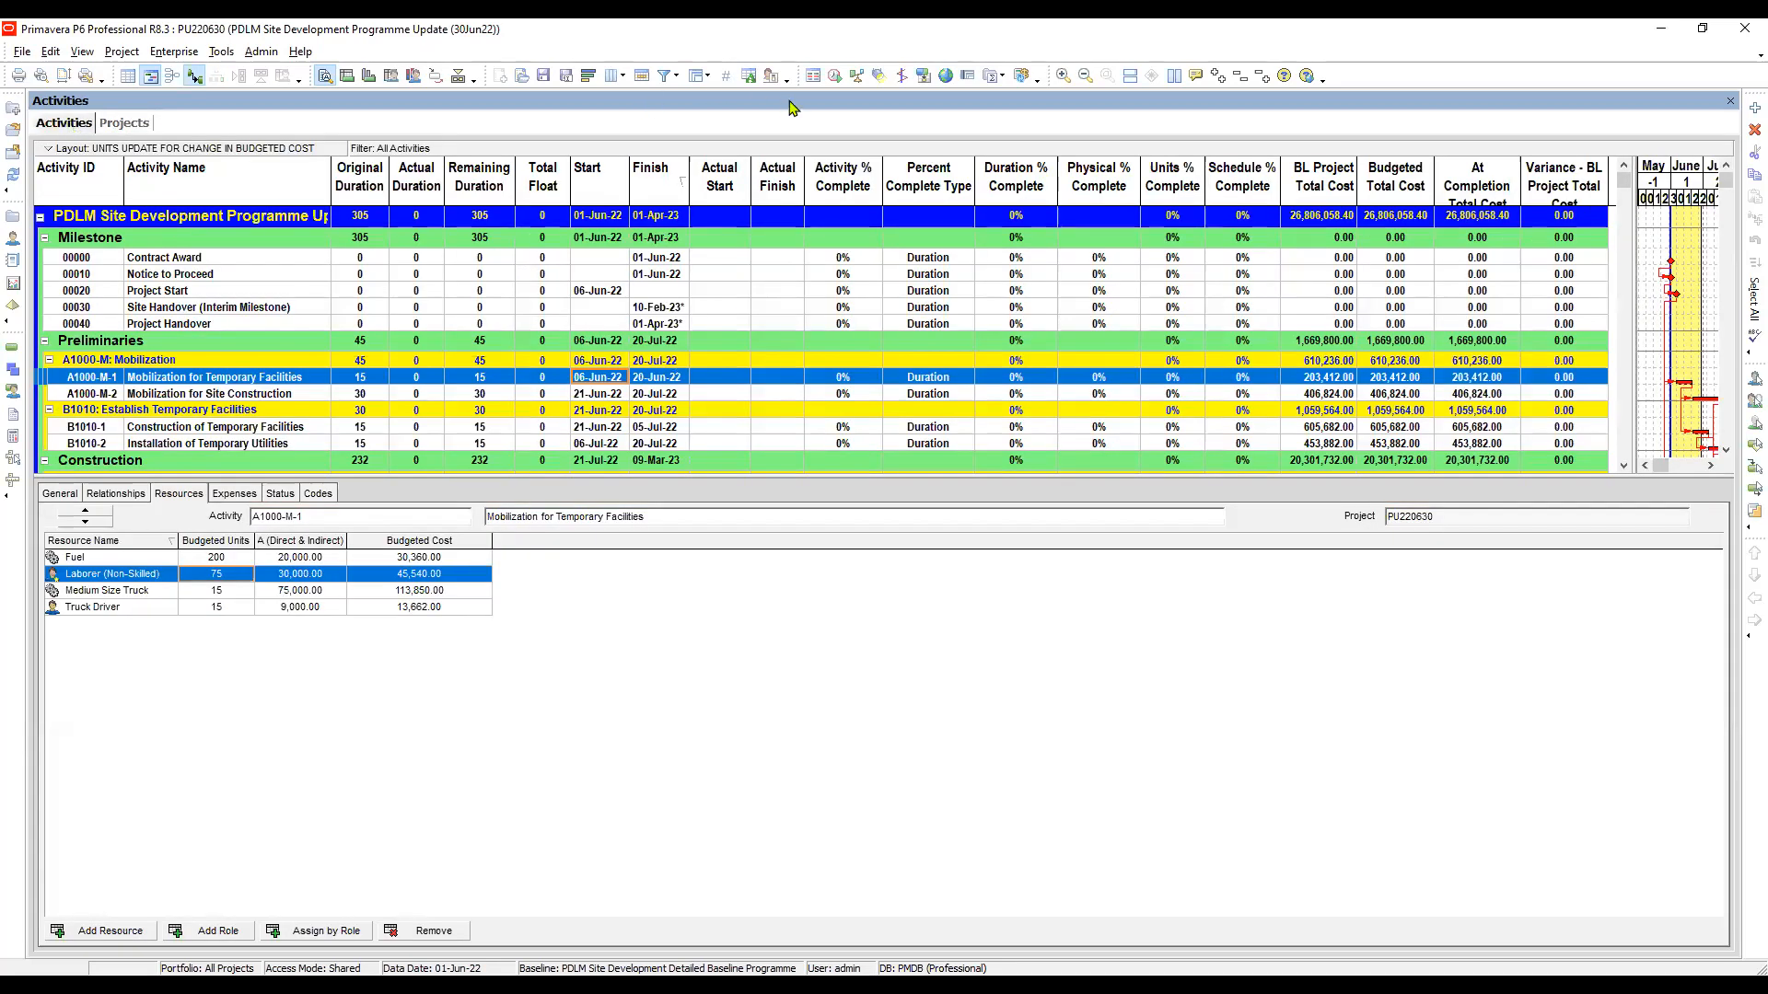
Review the general scheduling options, including recalculation of assignment costs, and close the Schedule dialog without scheduling
click(836, 76)
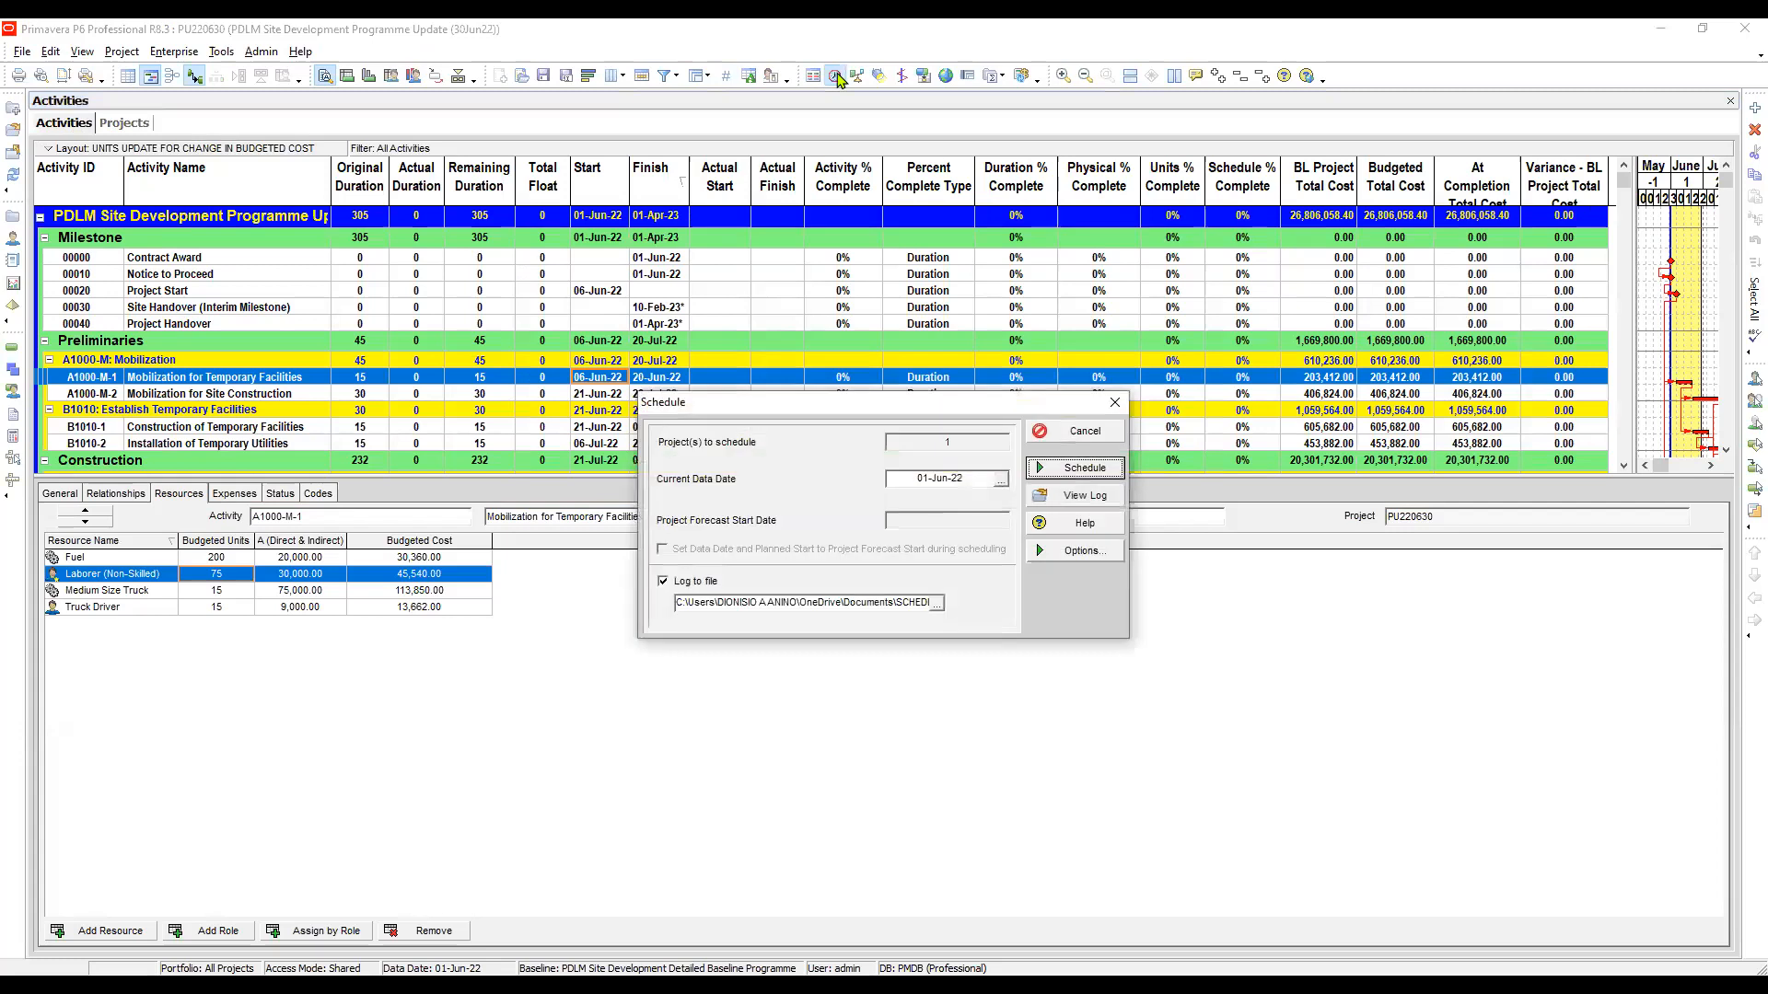
key(alt+o)
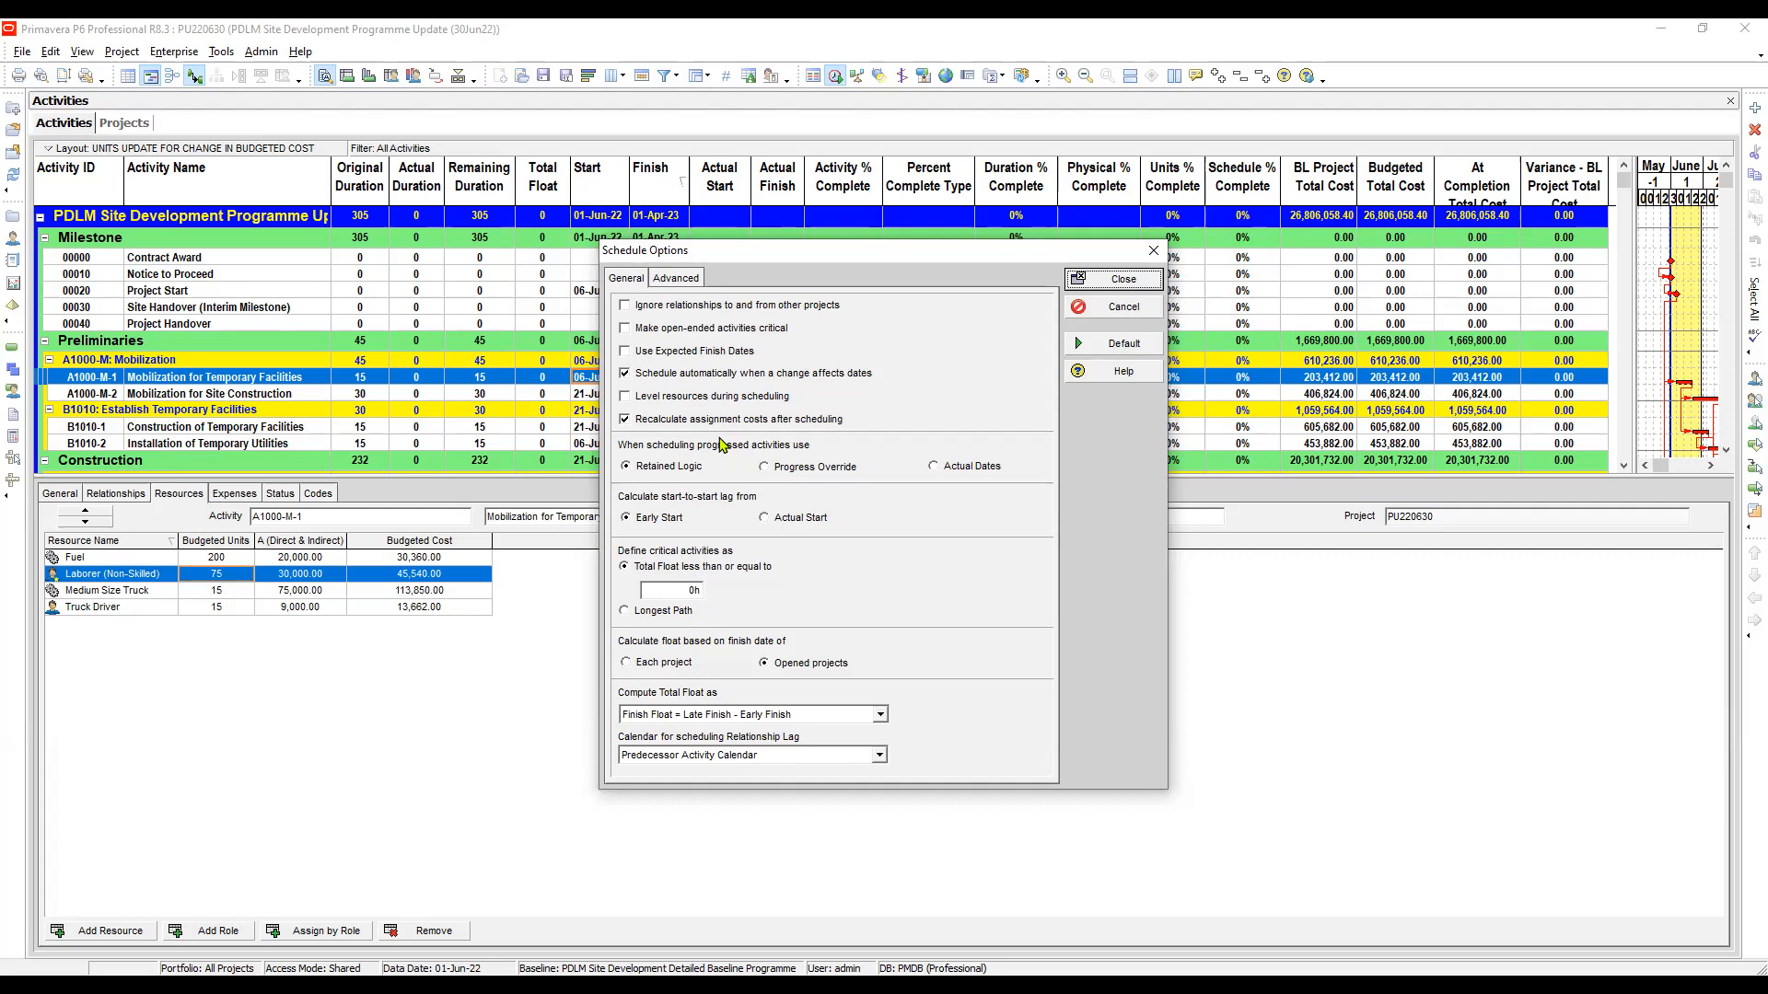
click(1110, 287)
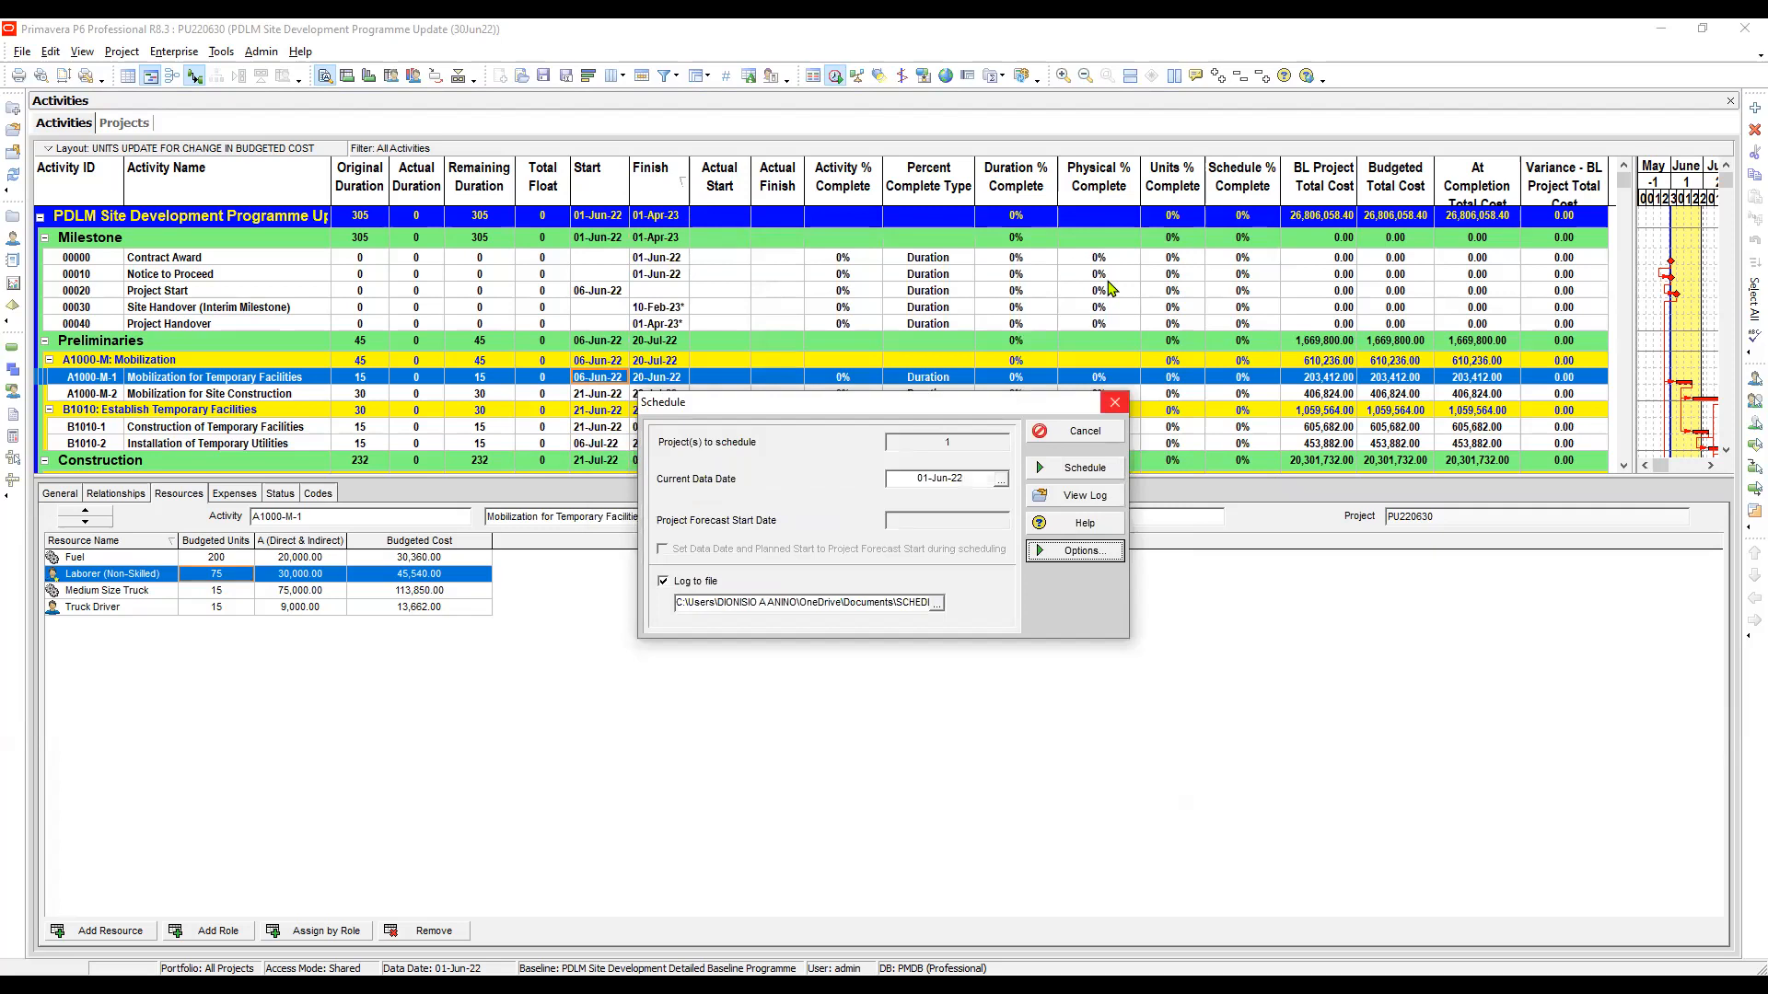
click(1115, 403)
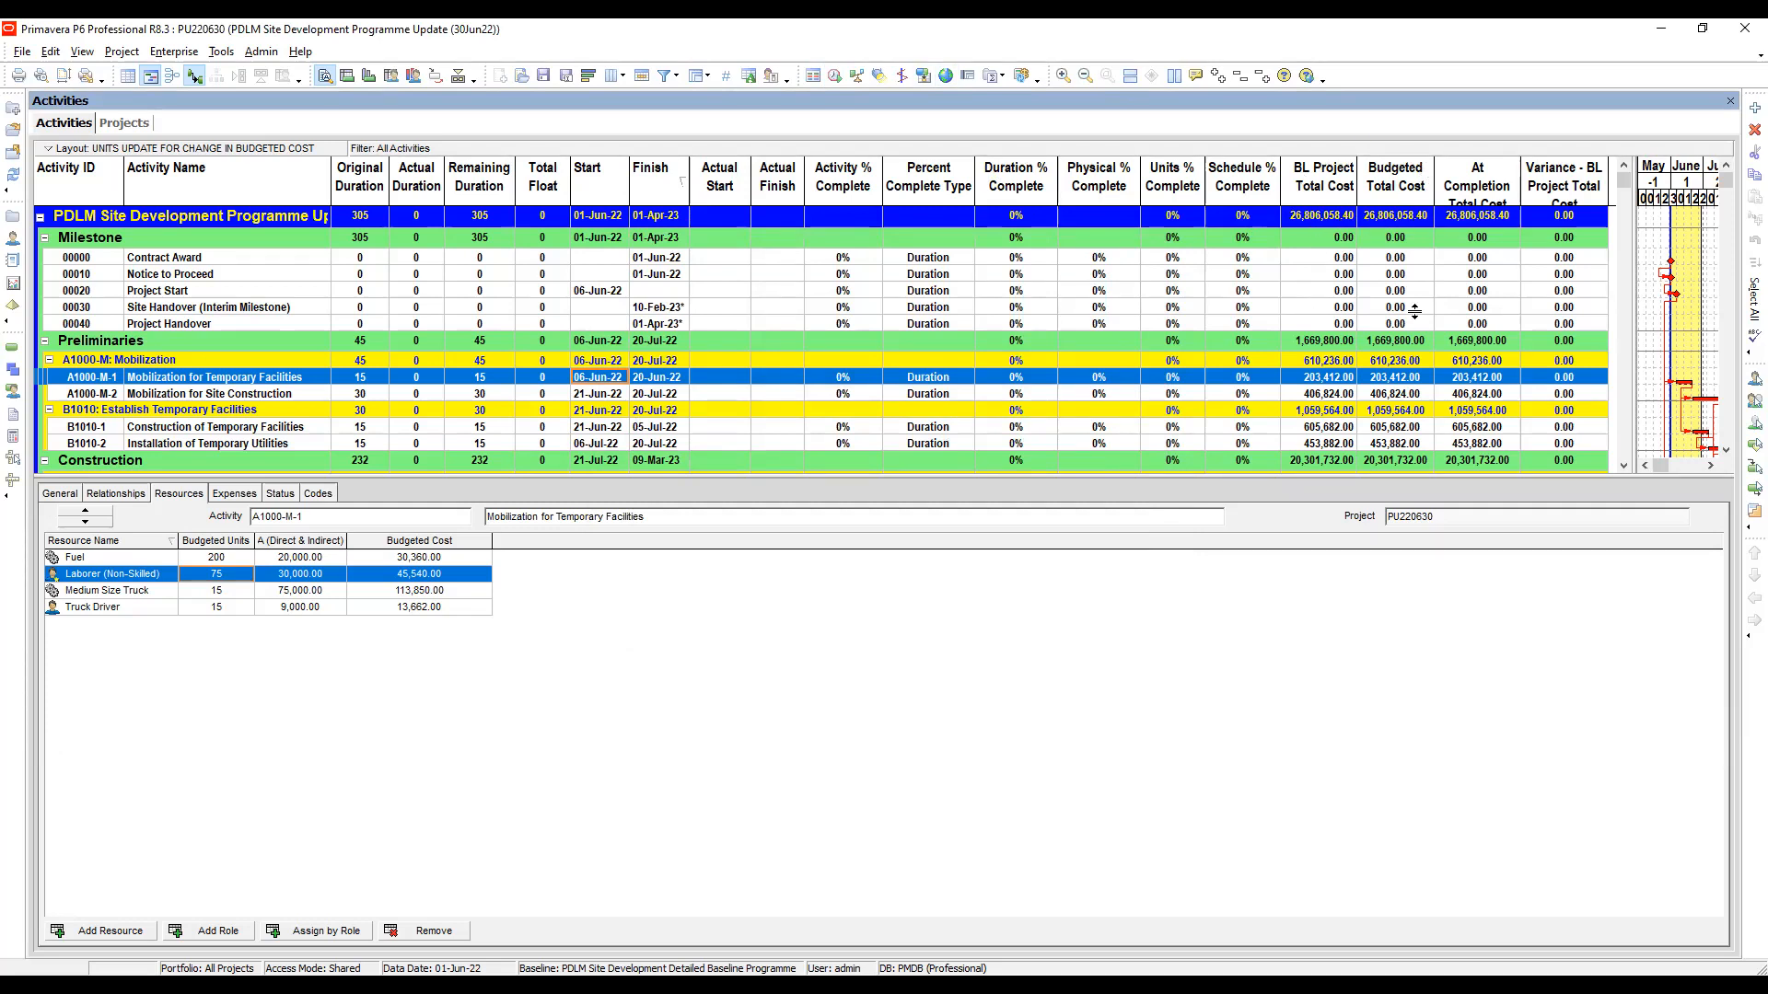
Compare the BL Project Total Cost and Budgeted Total Cost on the project summary row
click(1395, 218)
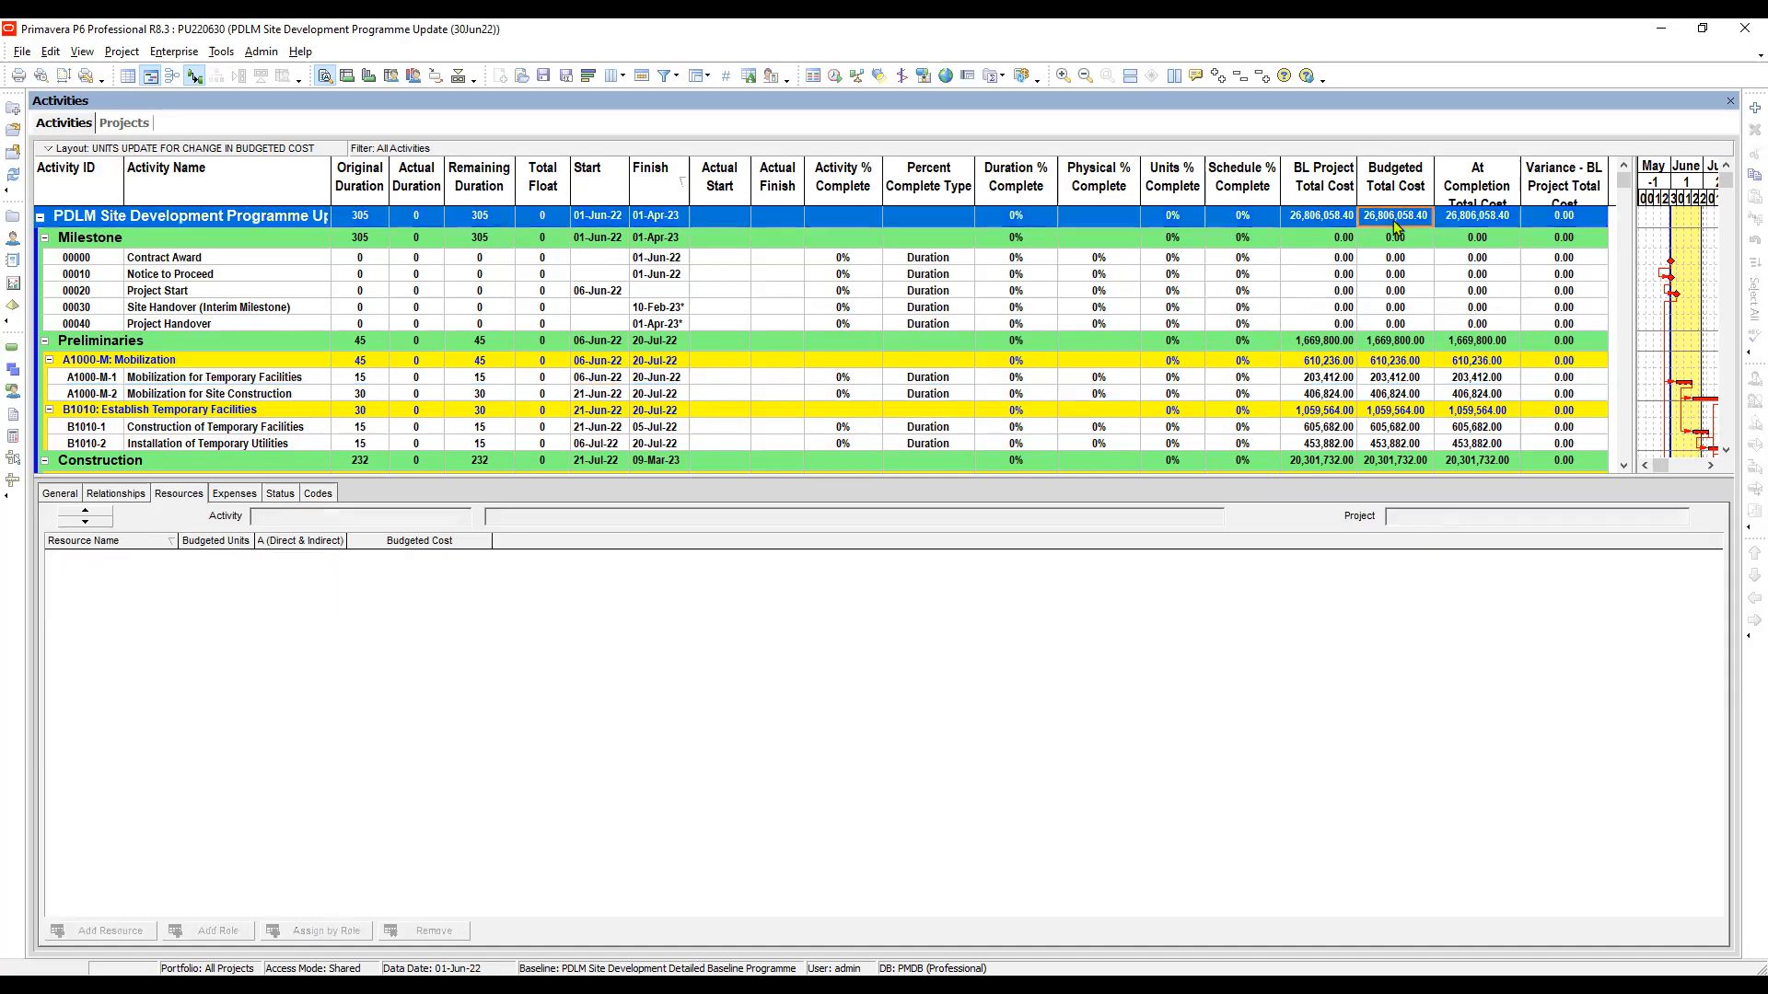
click(1322, 216)
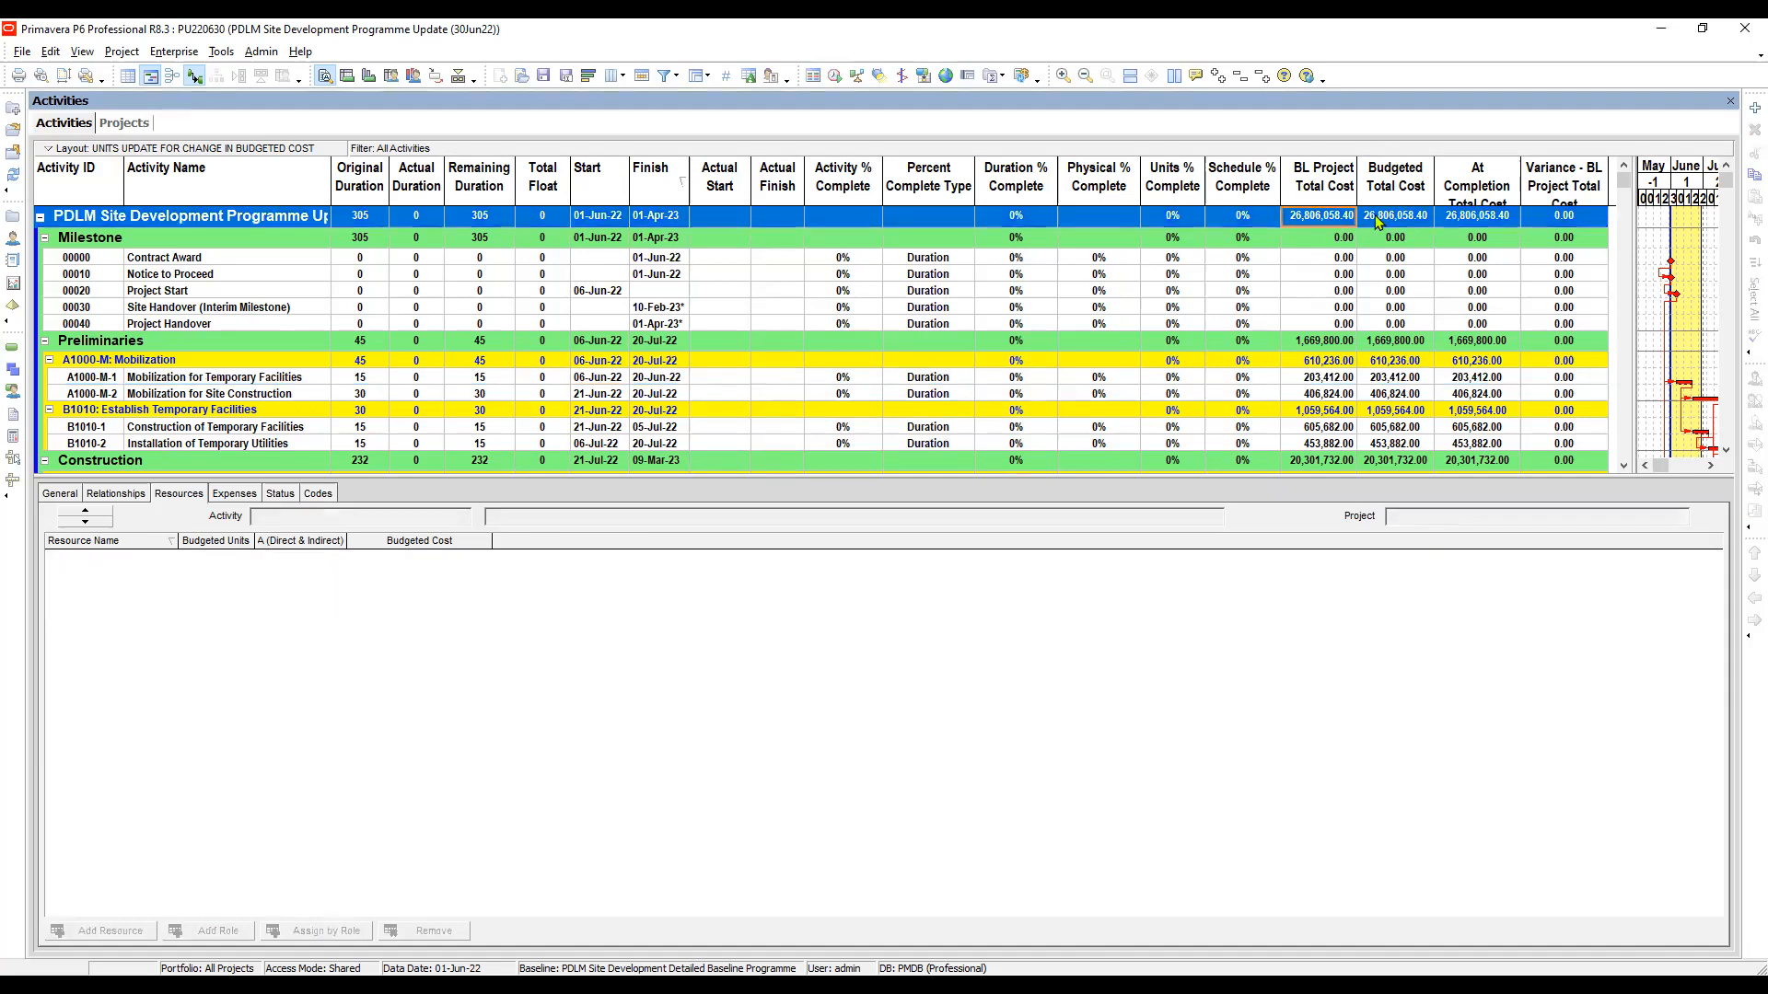
click(1377, 218)
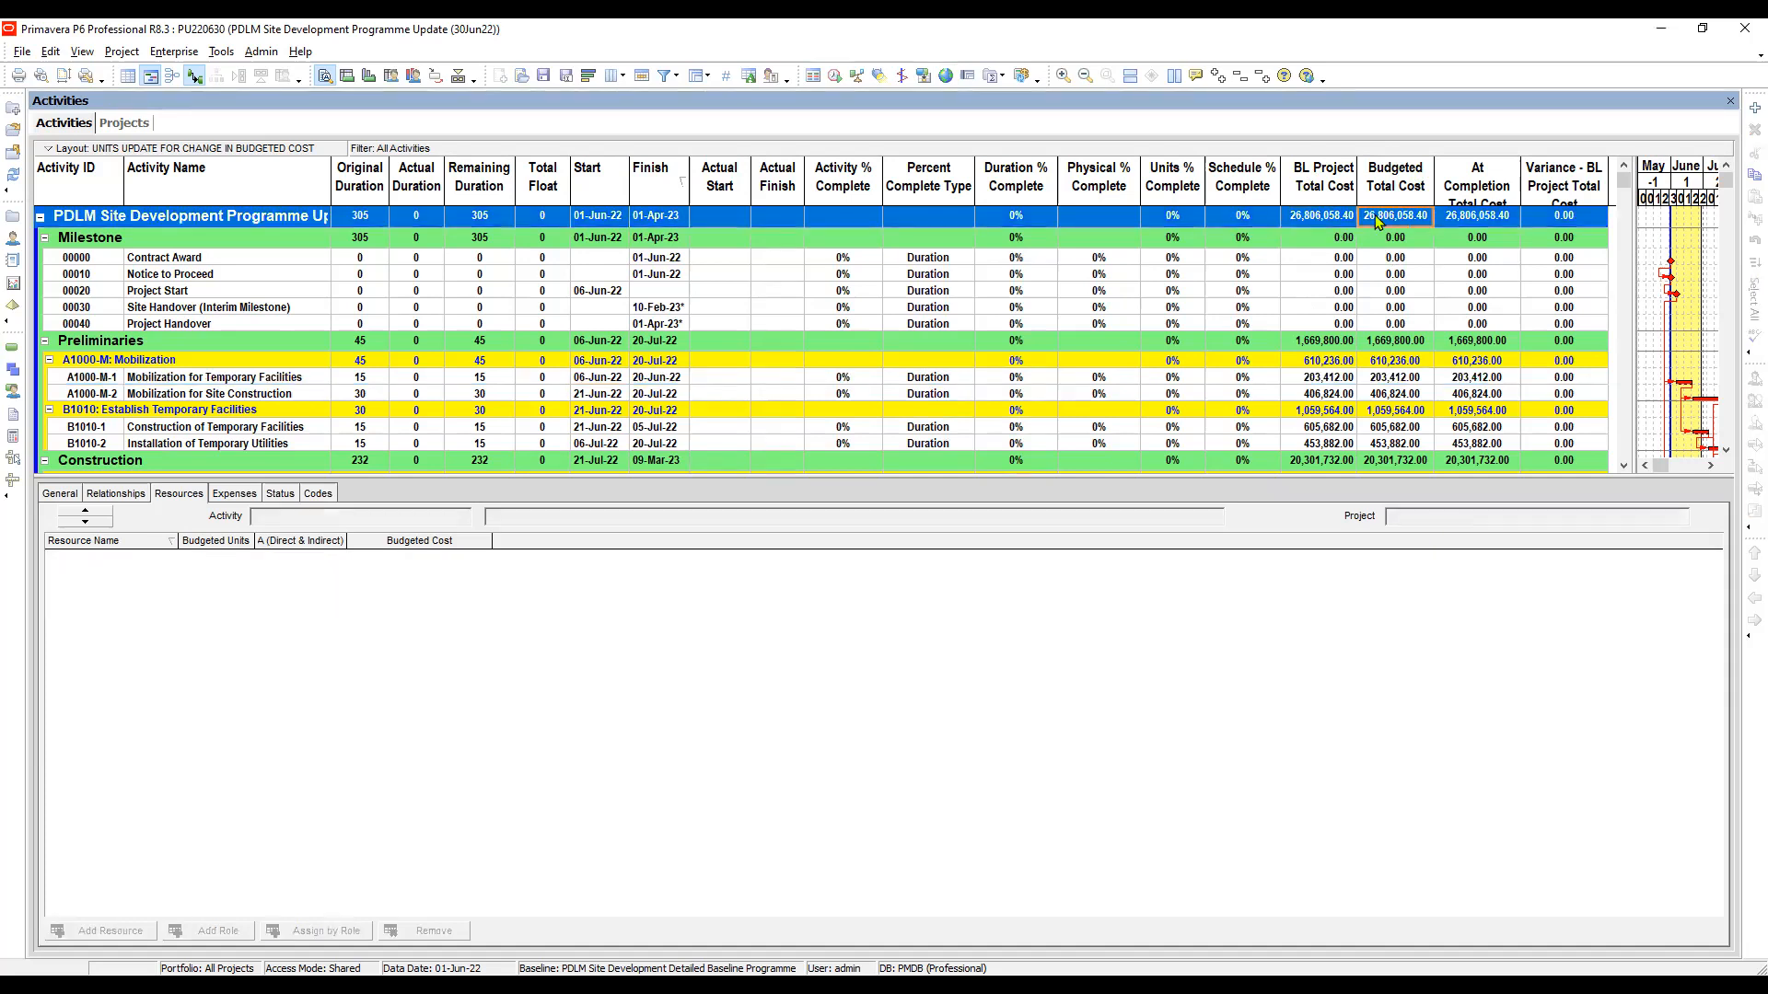
click(1317, 216)
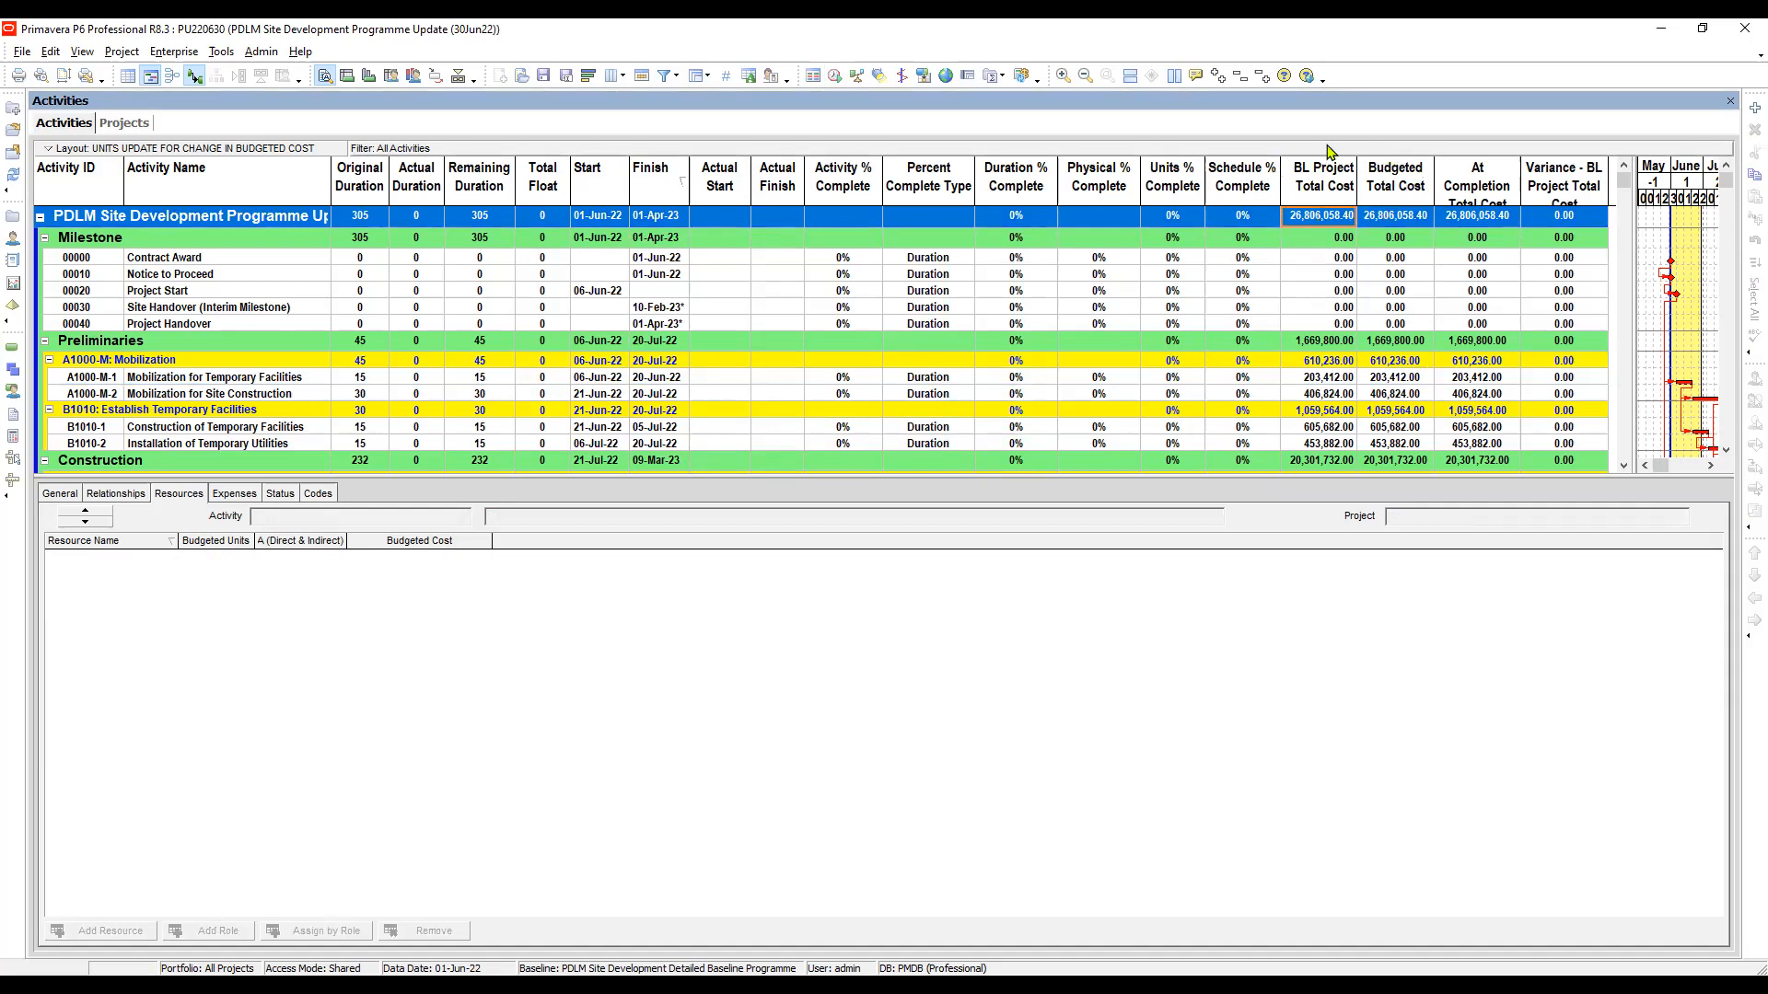
Examine the project's maintained baselines and confirm PDLM Site Development Detailed Baseline Programme as its assigned project baseline
click(13, 483)
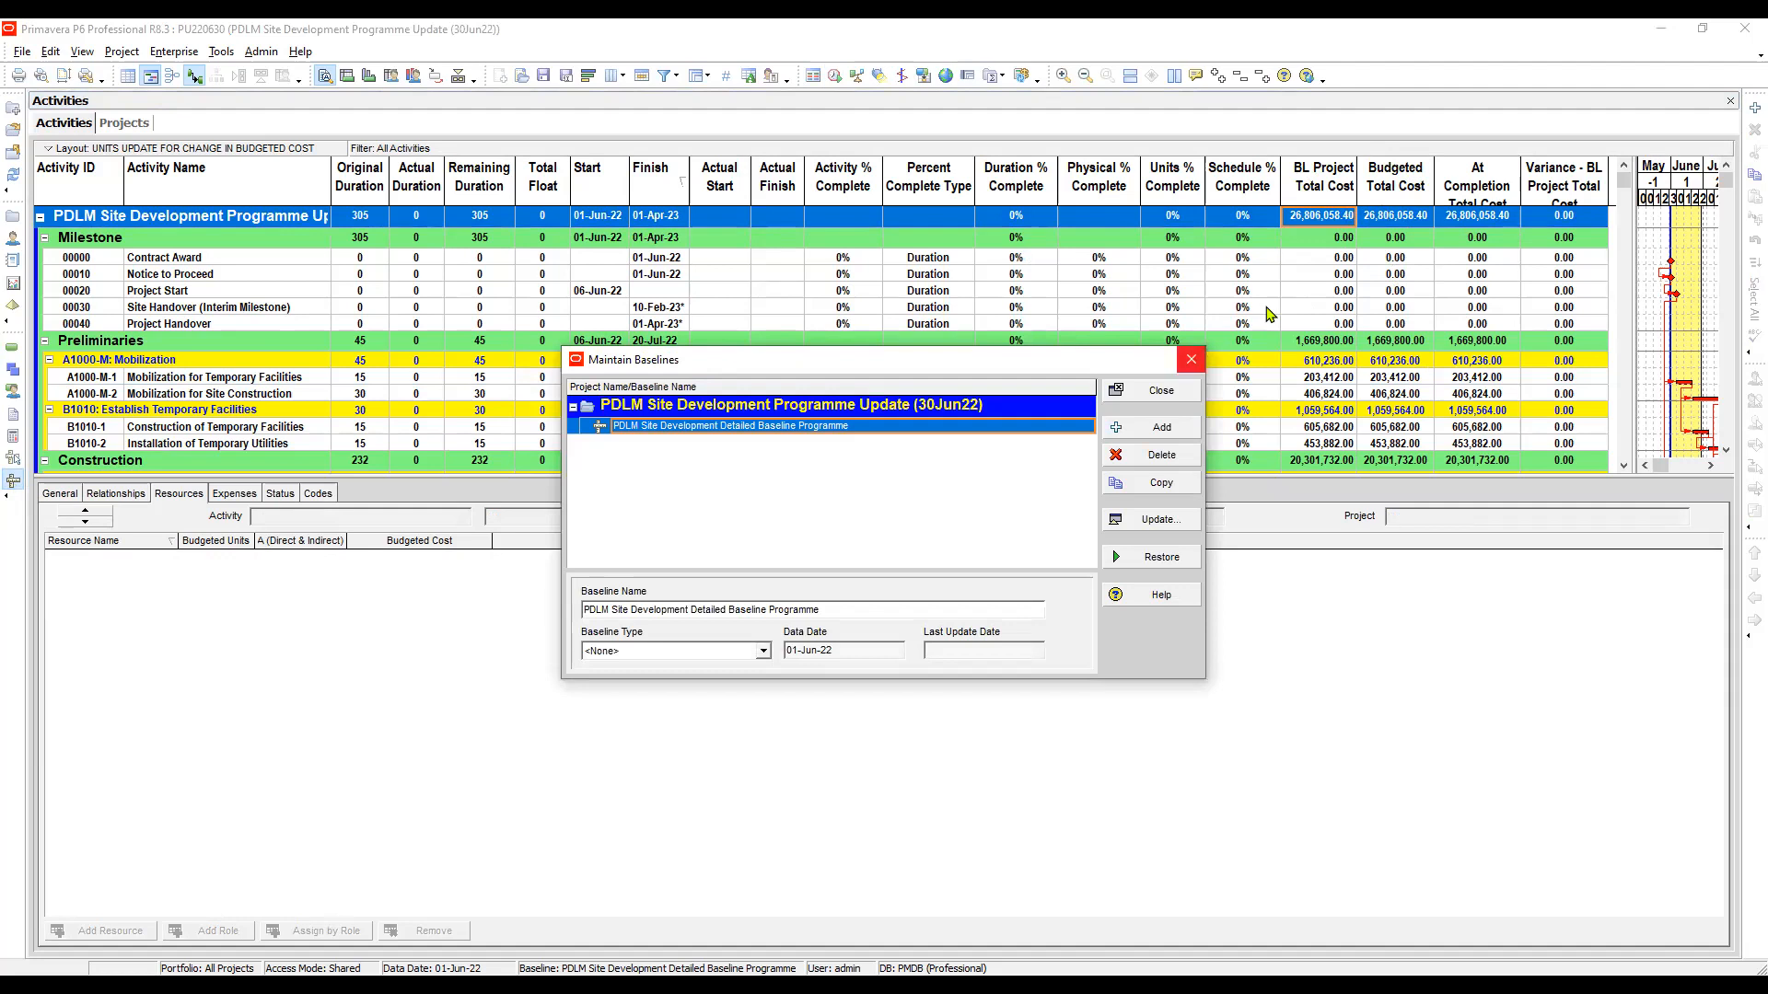
click(15, 463)
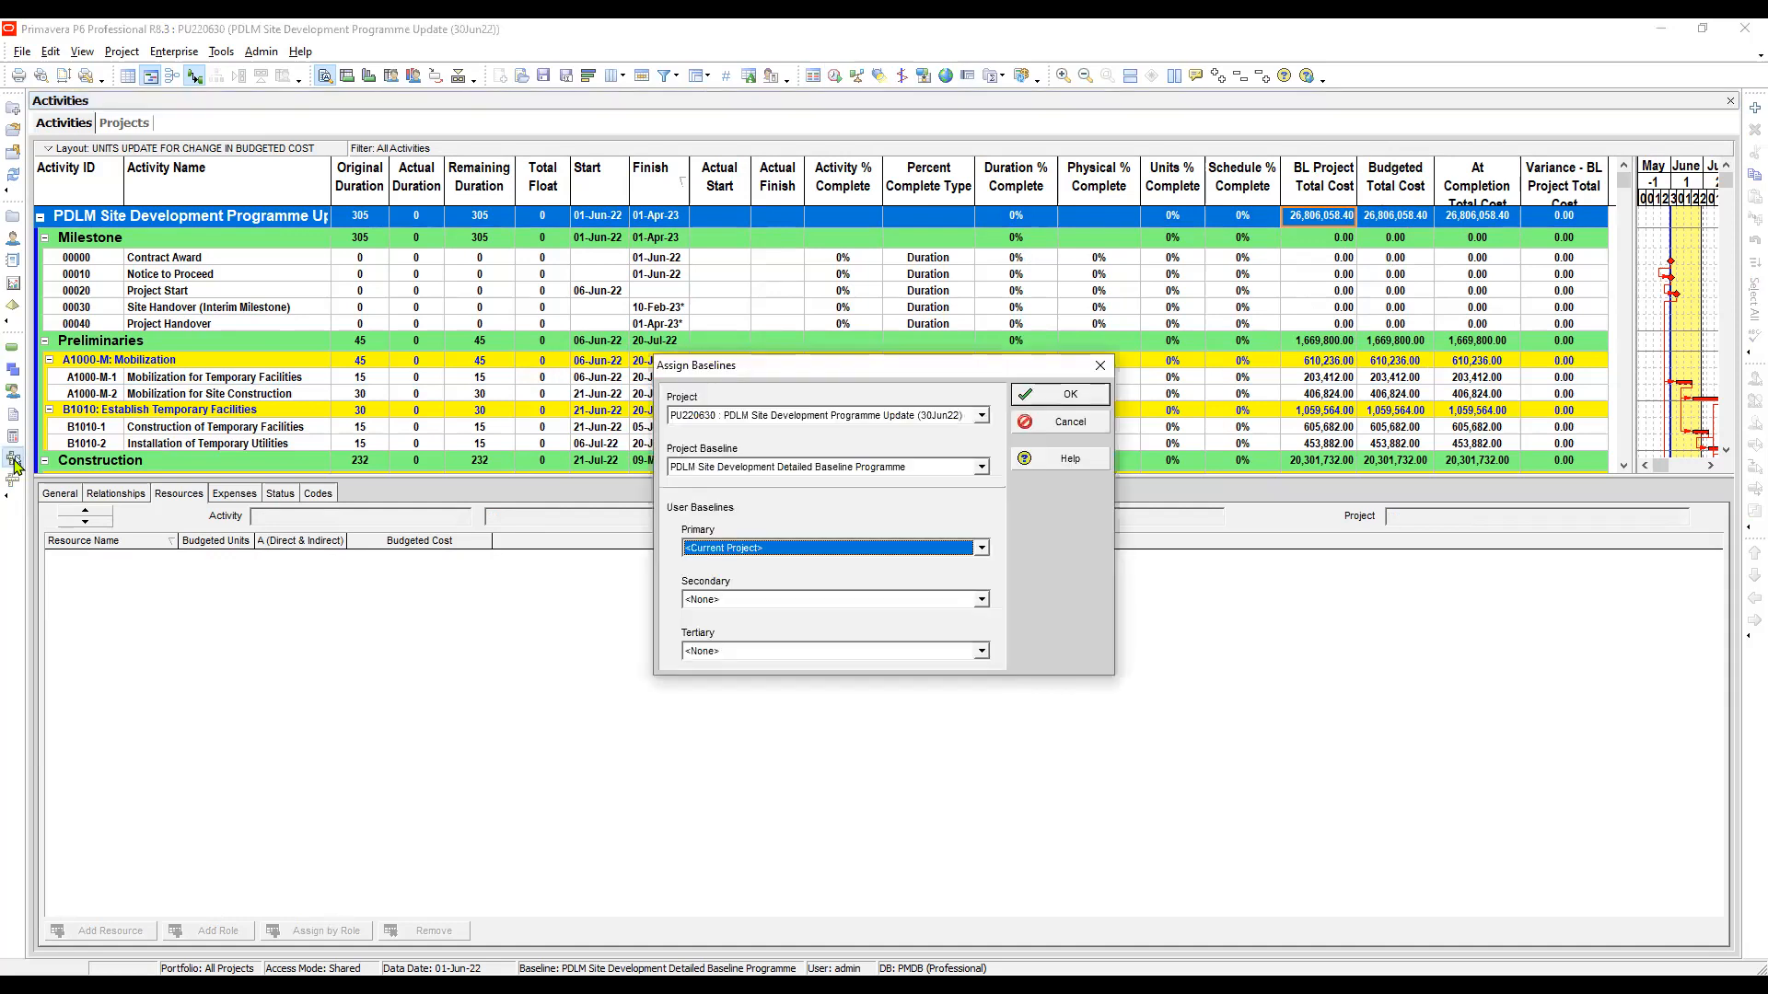
click(683, 471)
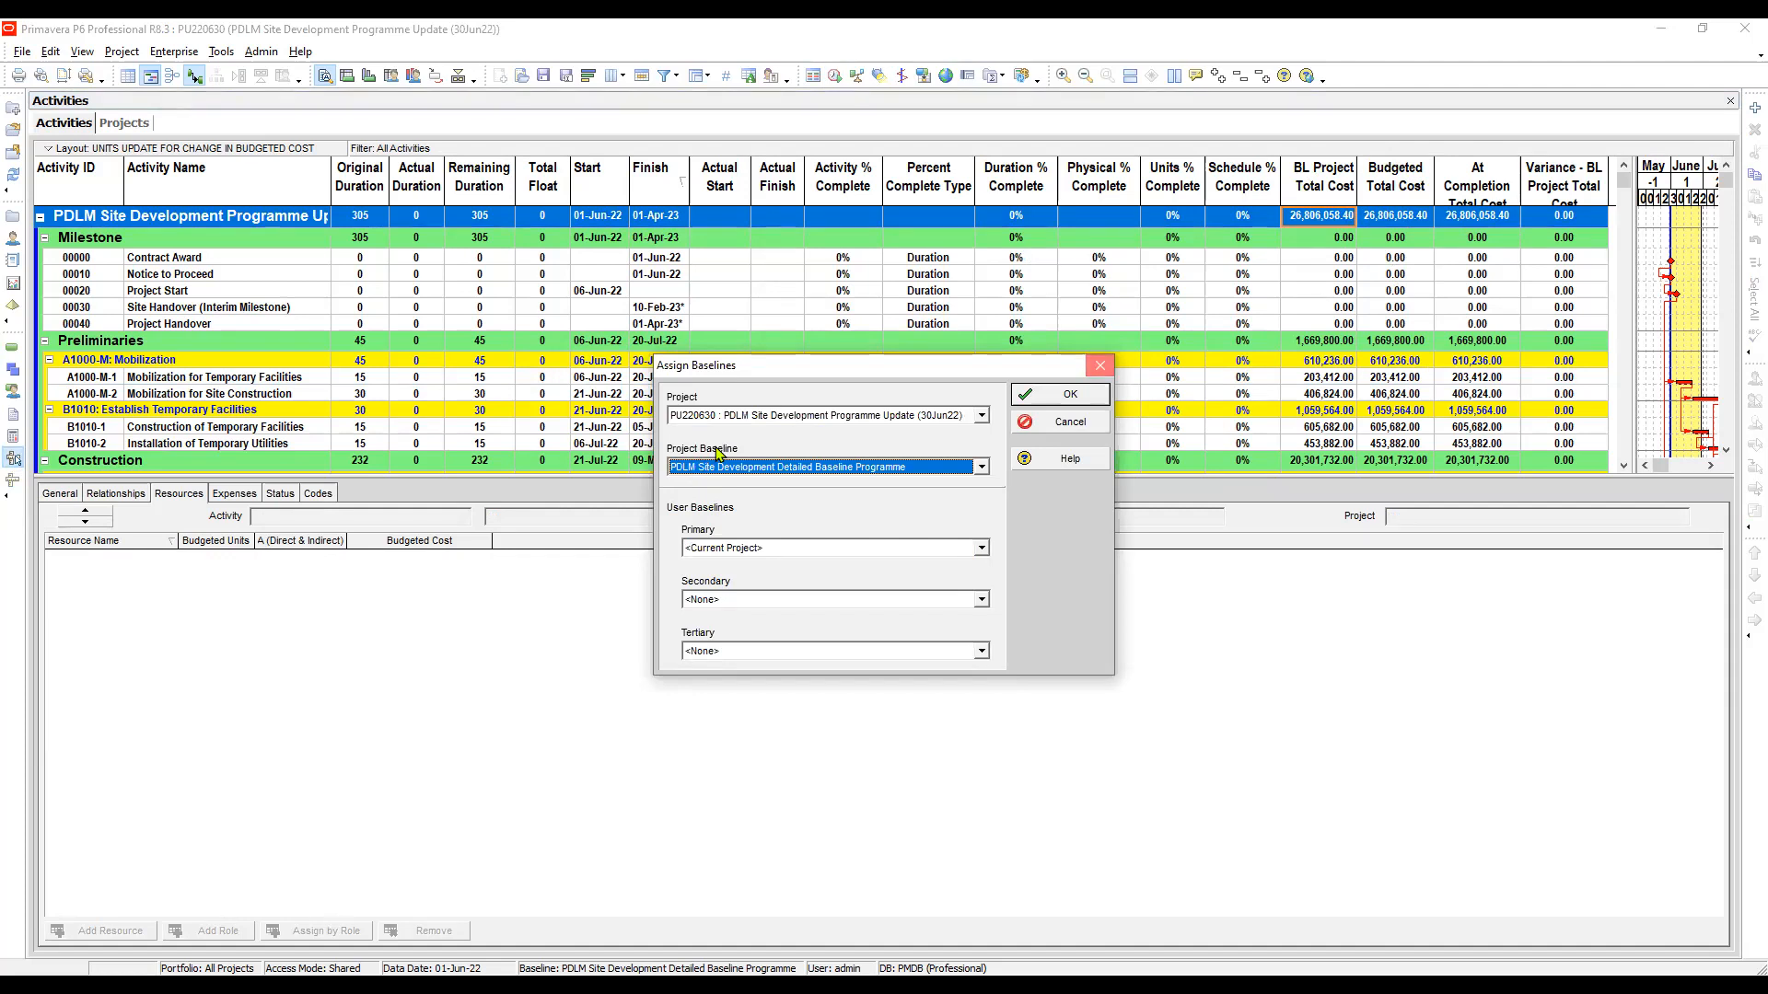
key(Return)
Check which baseline project PU220630 uses for earned value calculations, and return to its activities
click(123, 124)
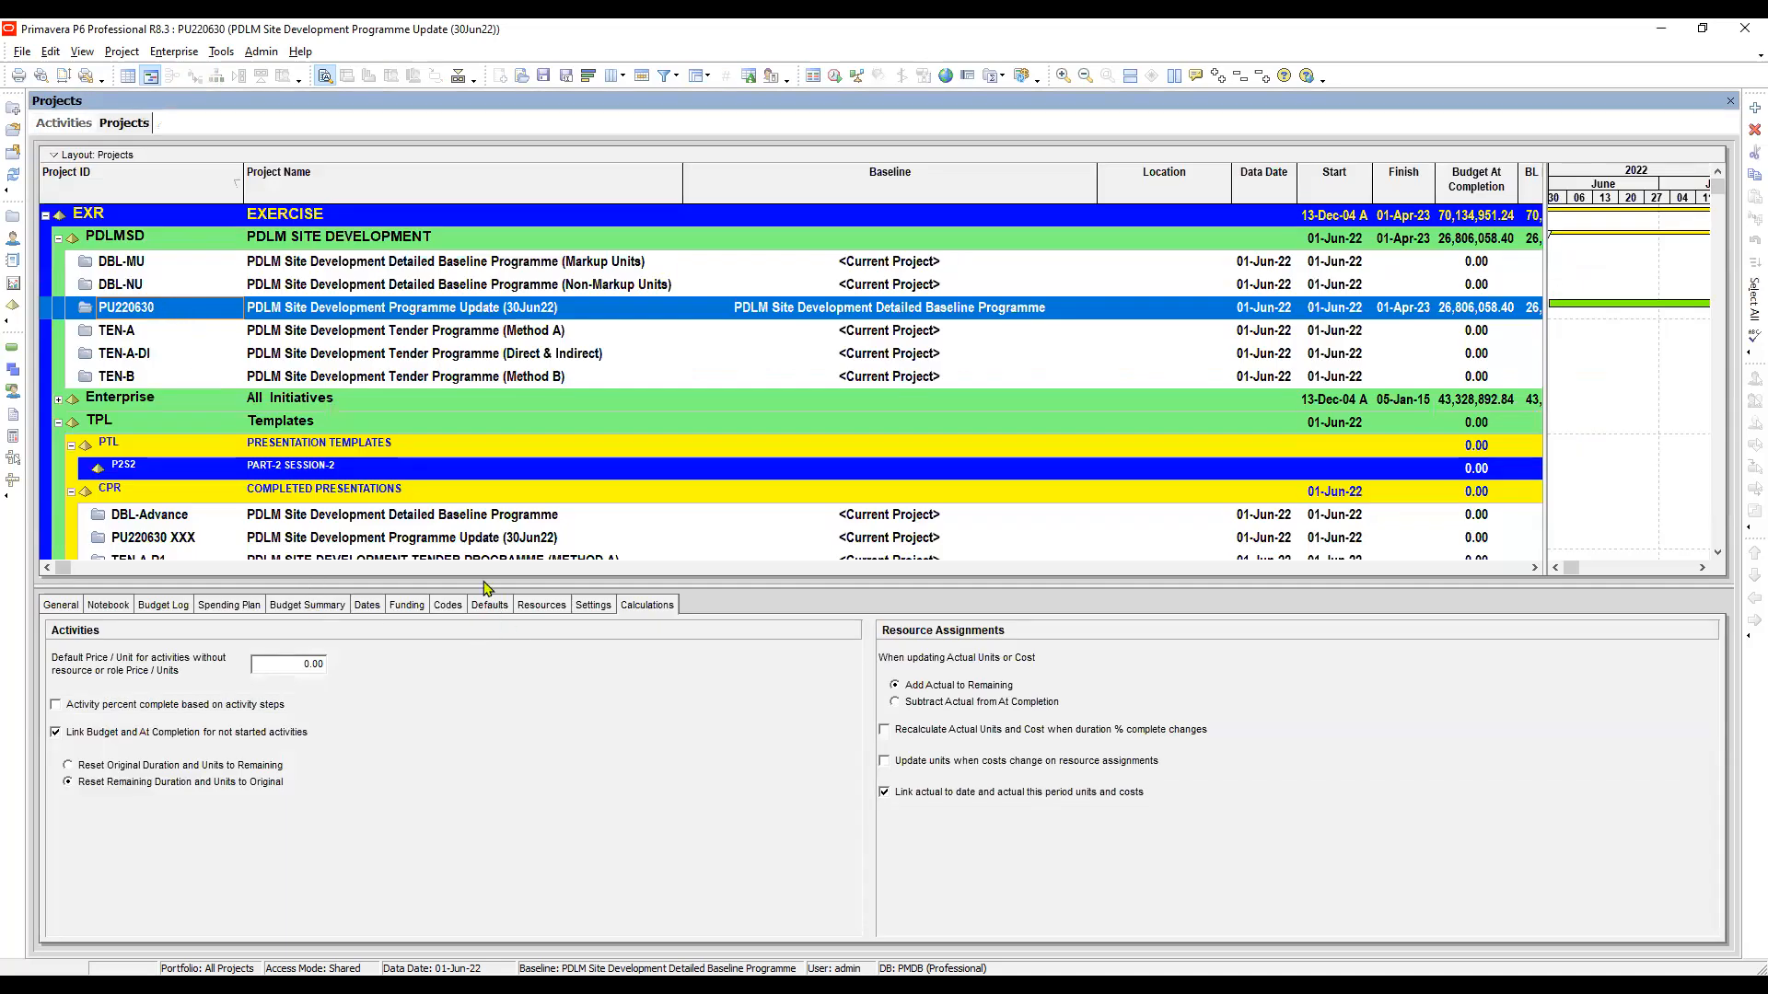
click(593, 608)
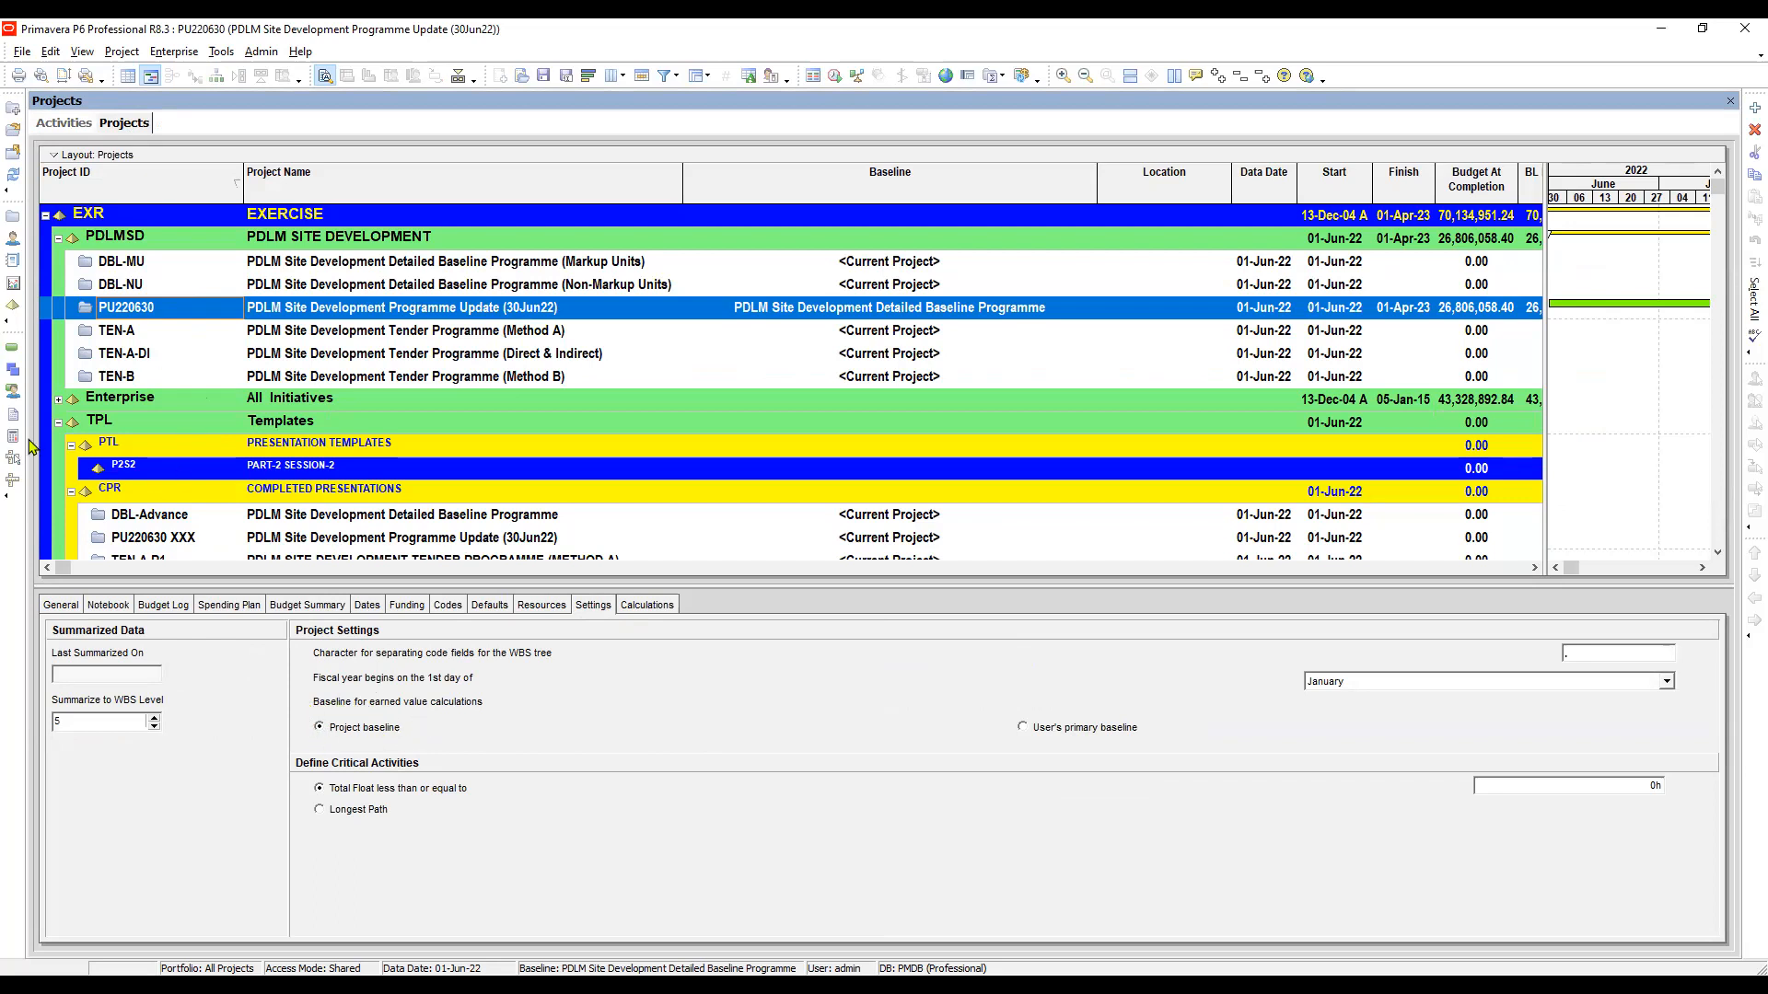
click(57, 123)
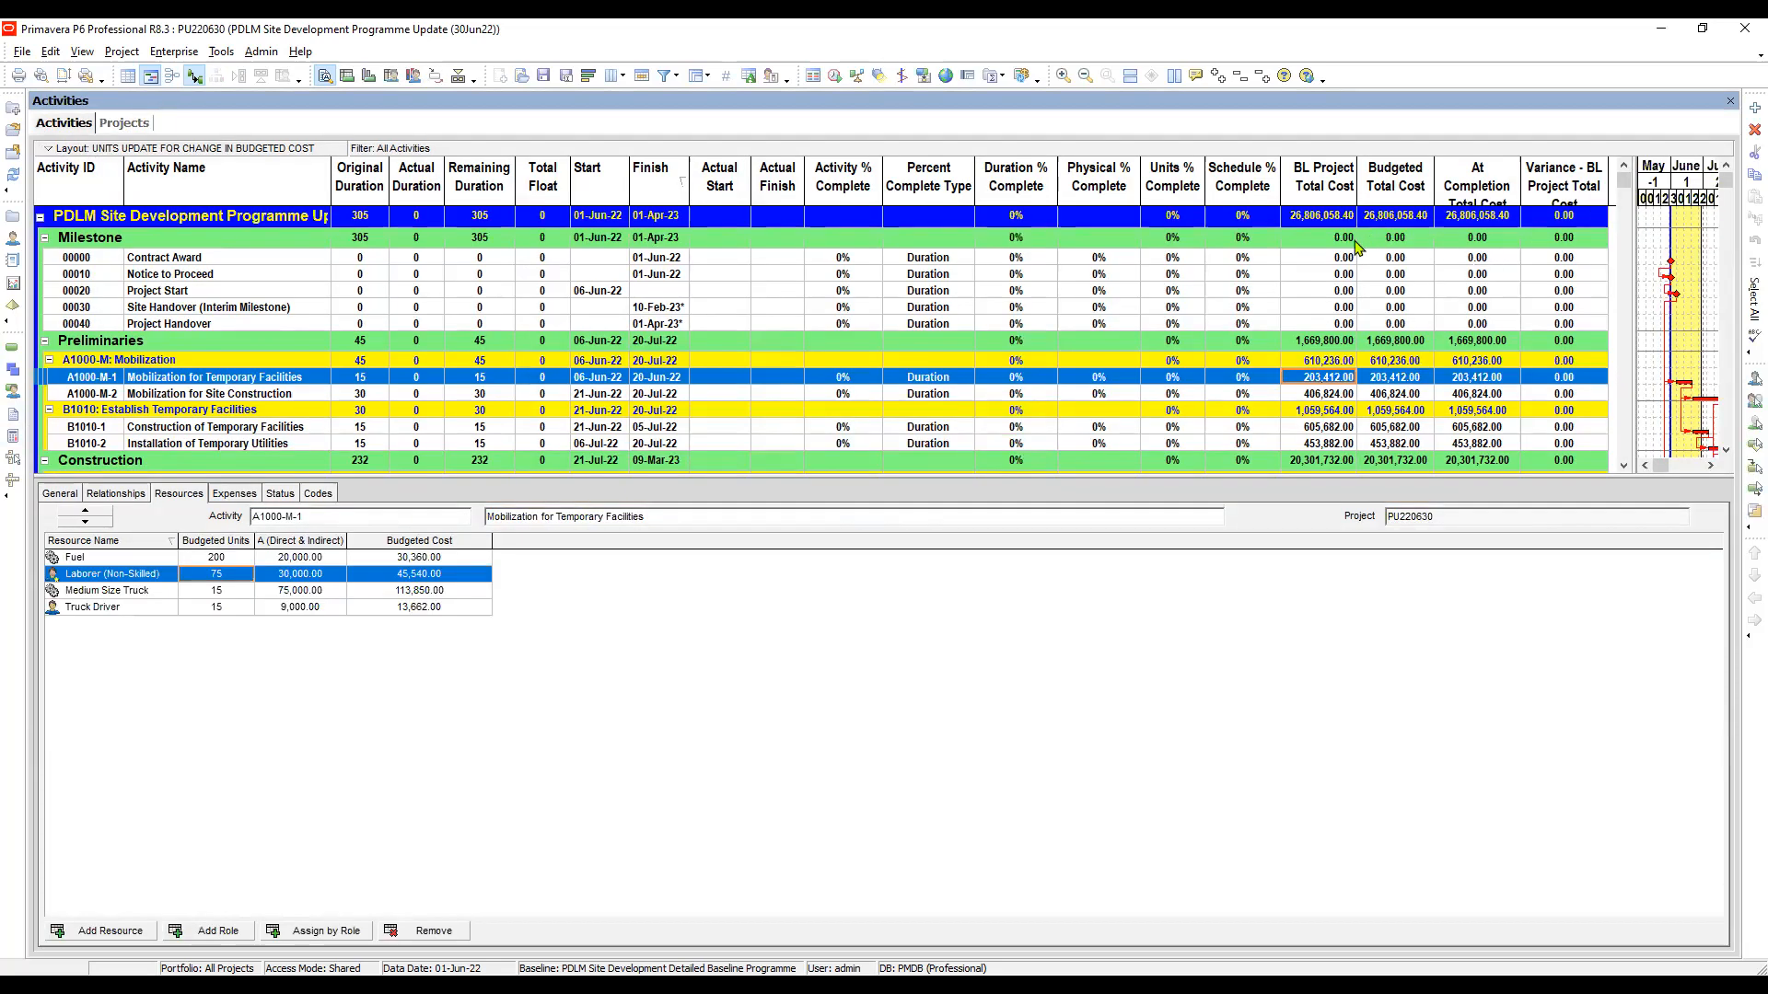
Enlarge the activity table and compare baseline and budgeted total costs for the whole project and the Contract Award milestone
click(1337, 261)
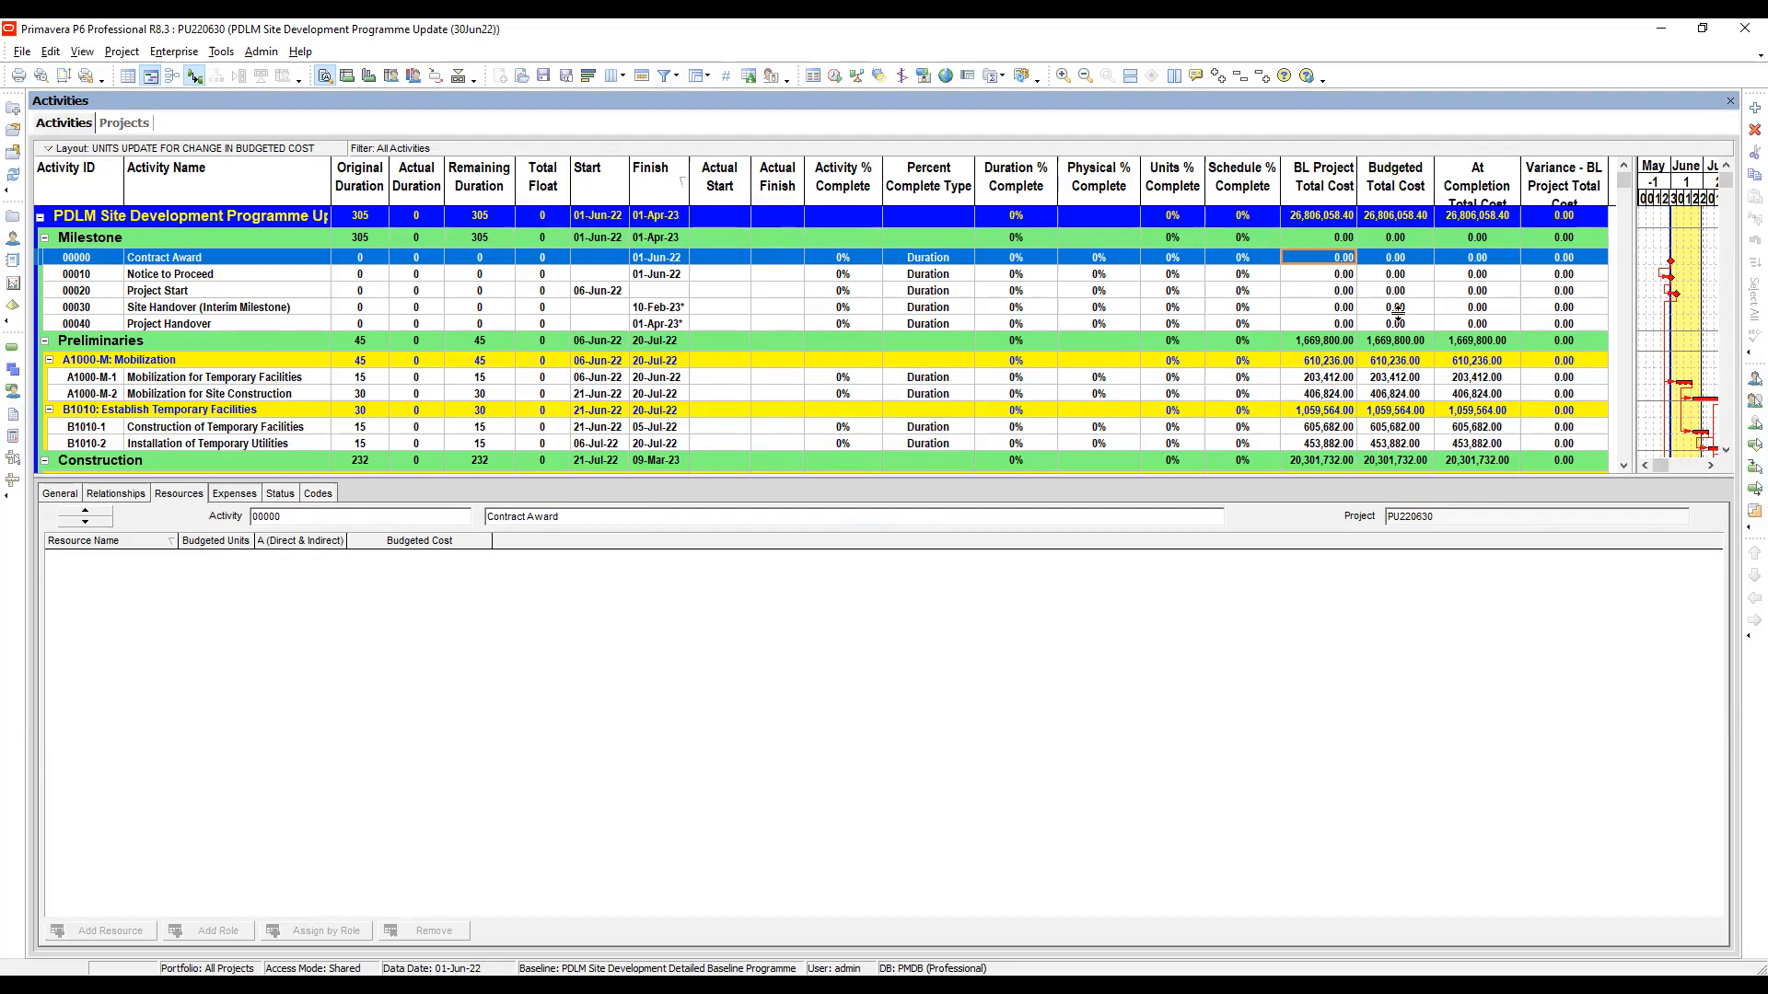
drag(1397, 476, 1397, 580)
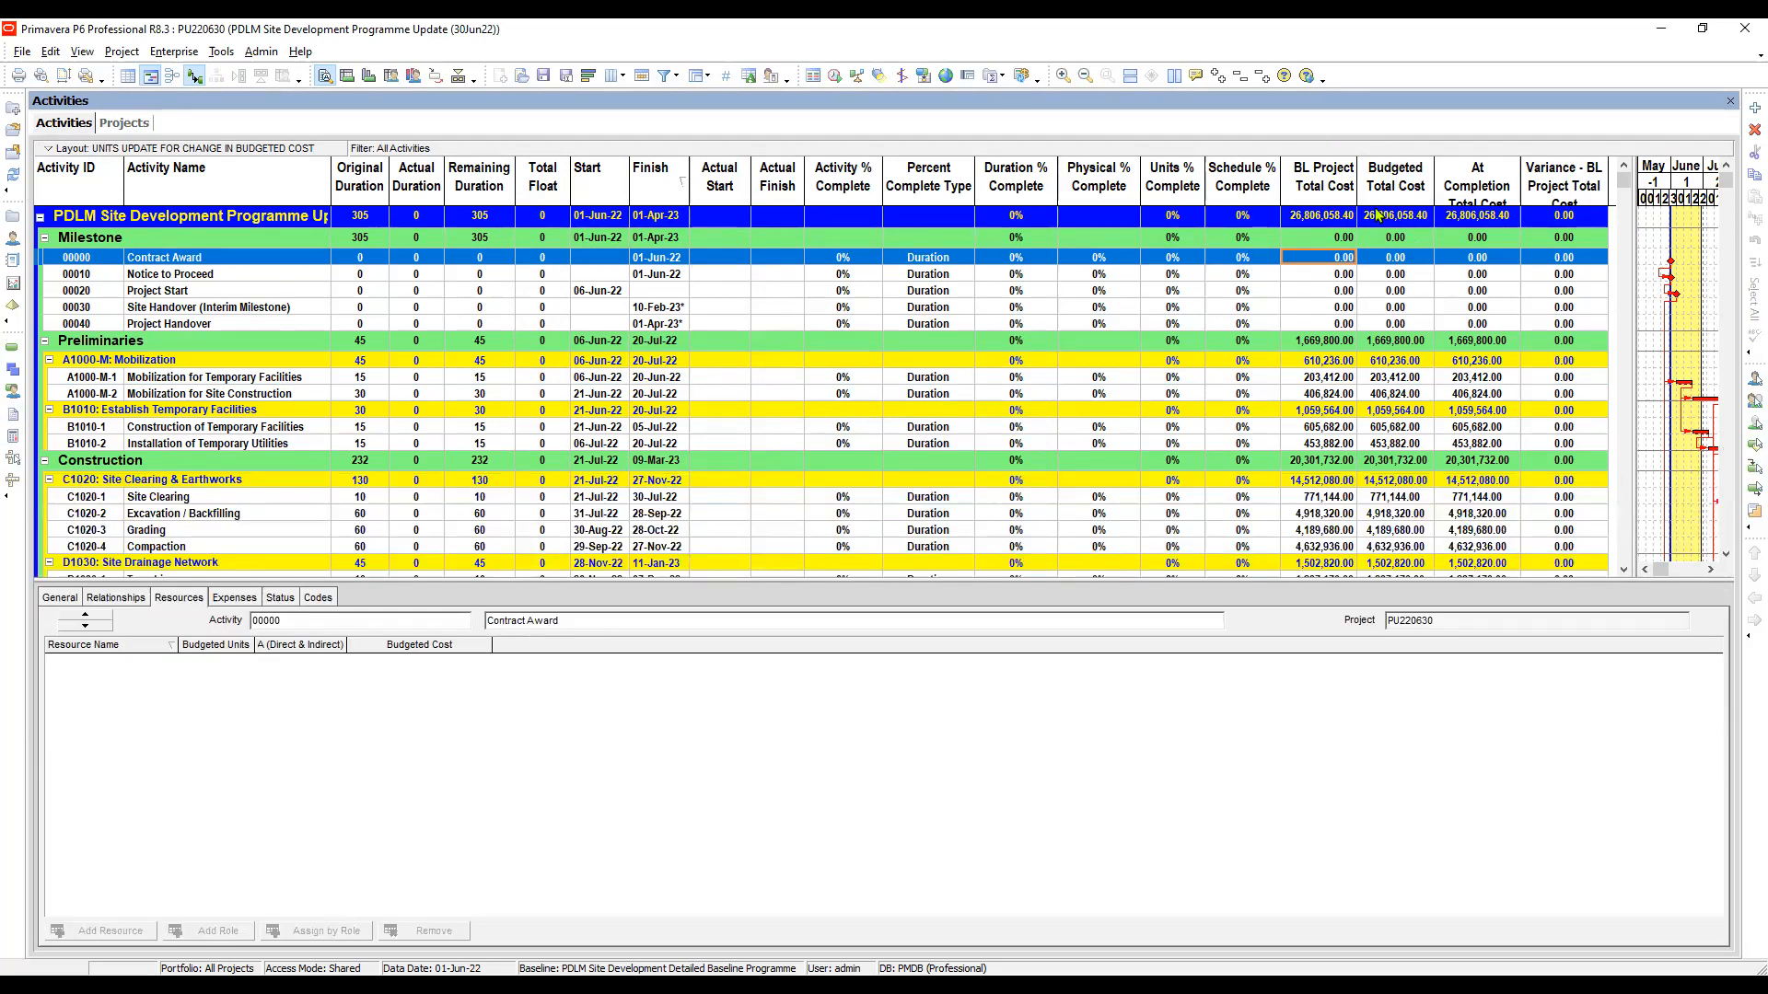
click(1398, 216)
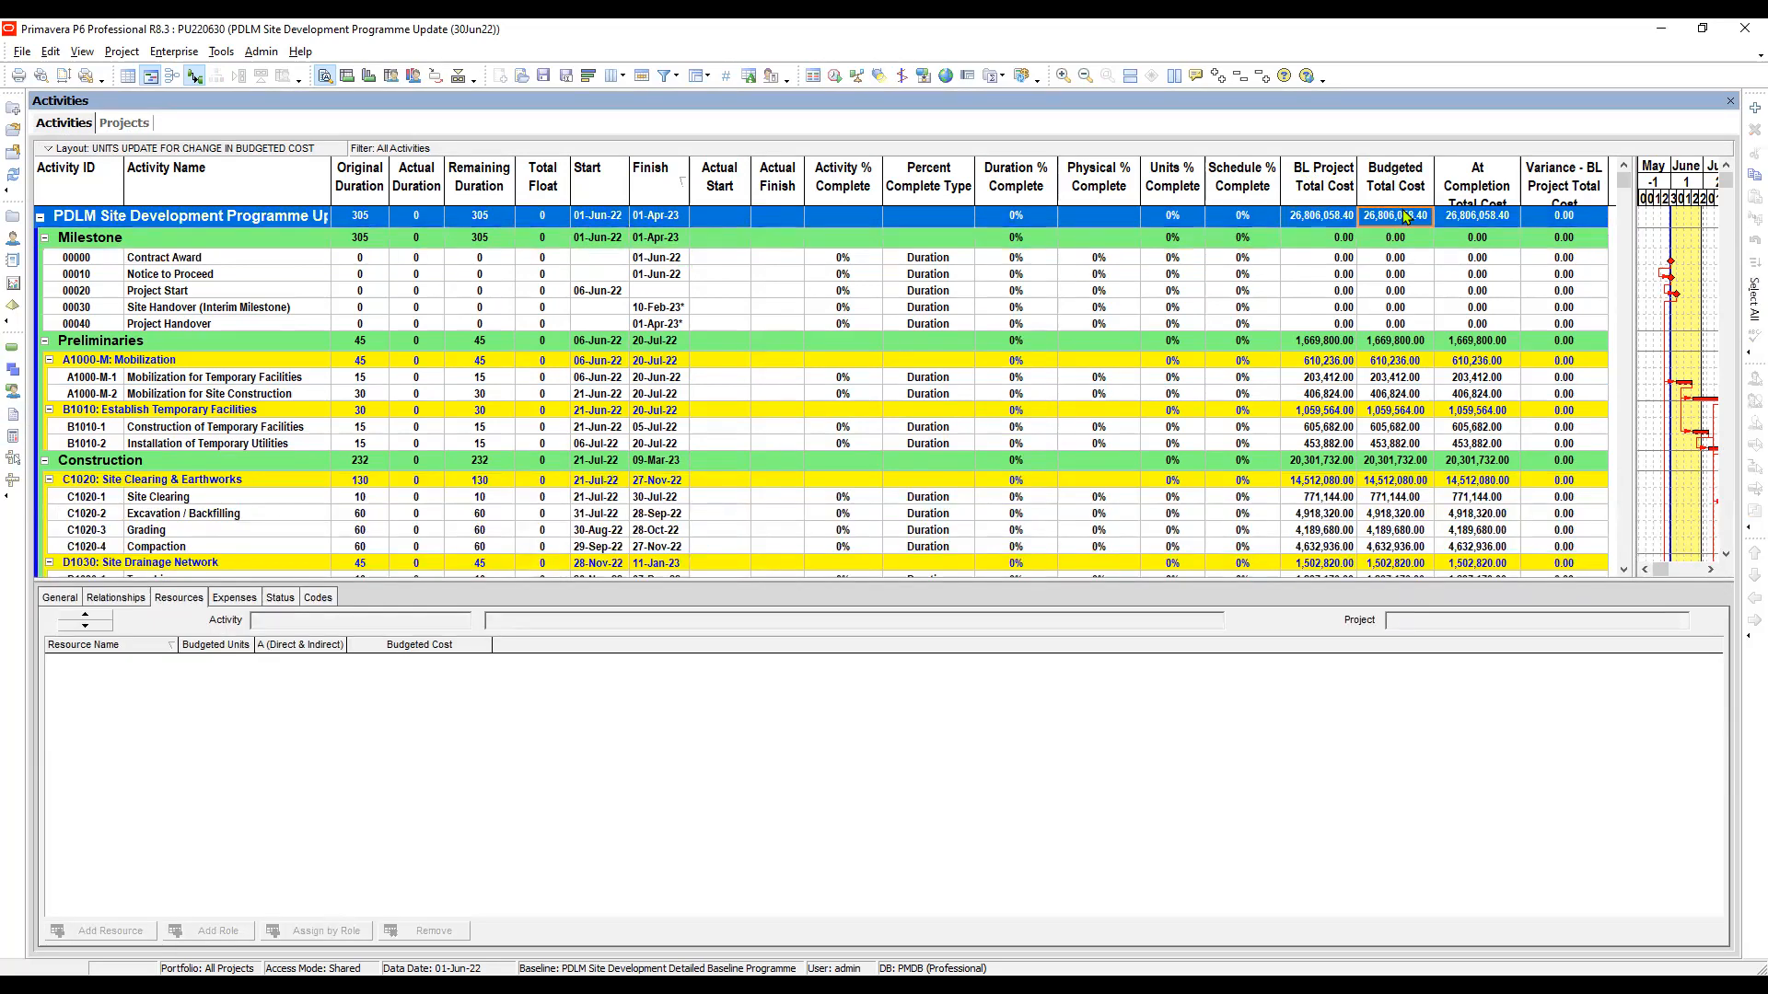
click(1326, 221)
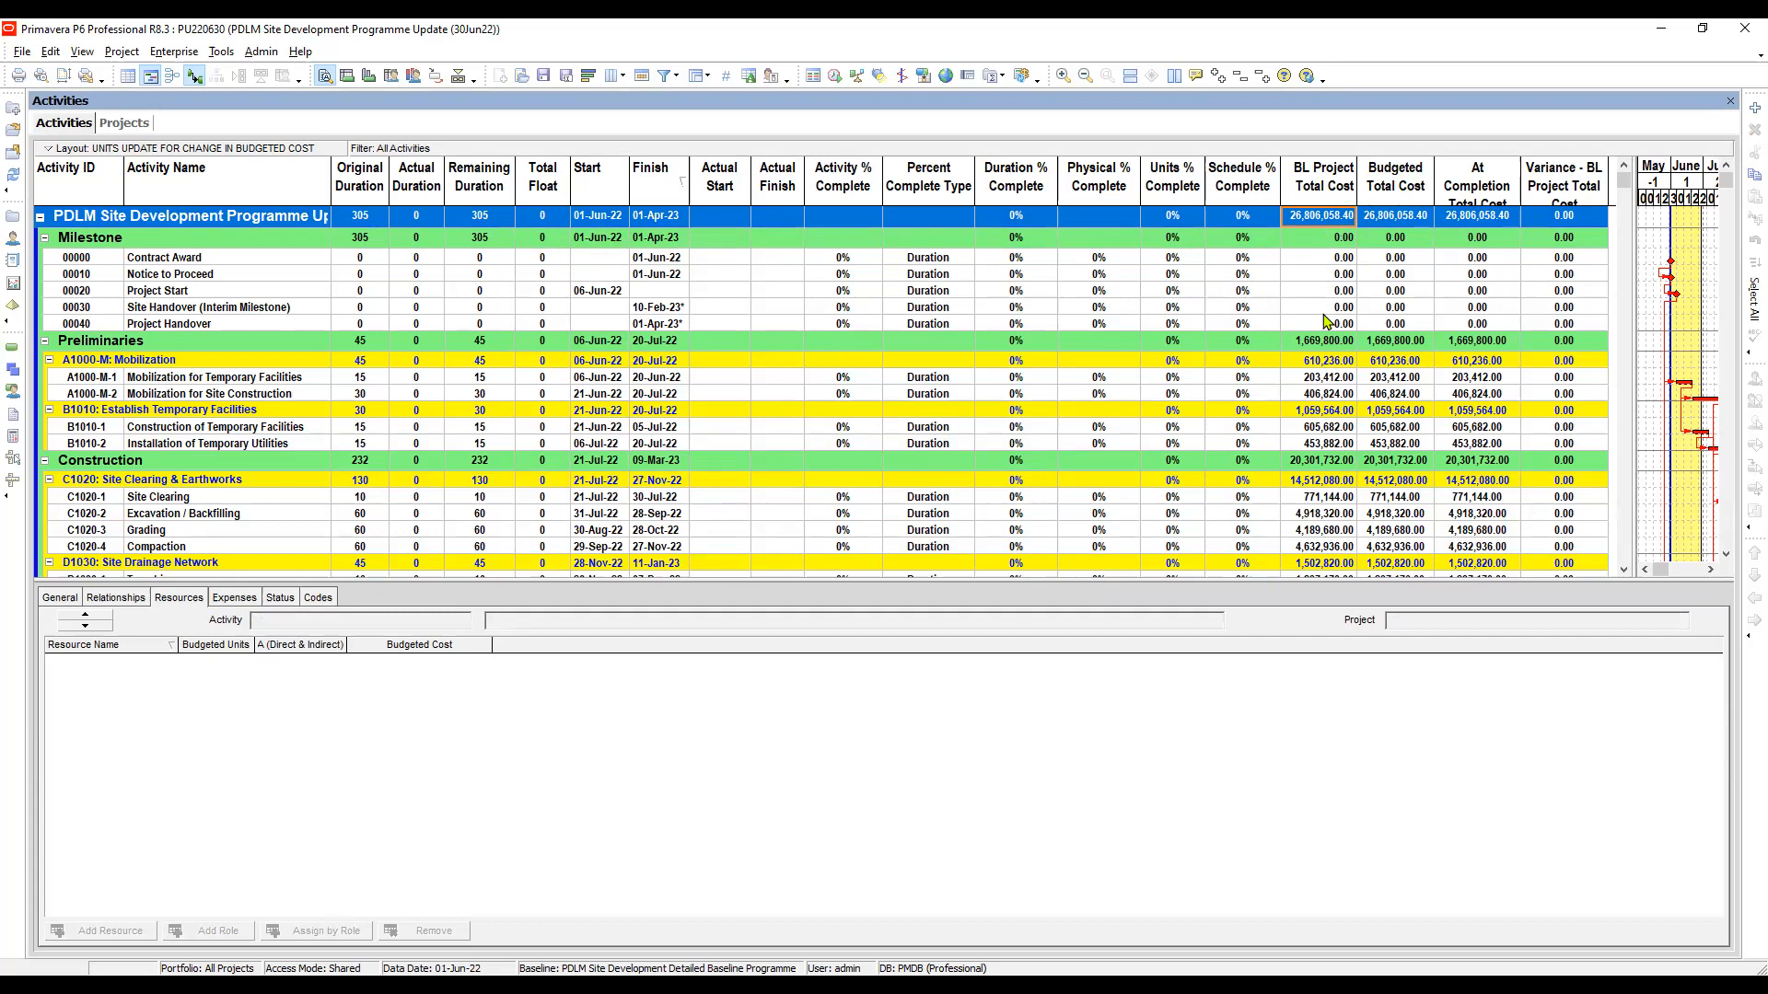
click(1397, 259)
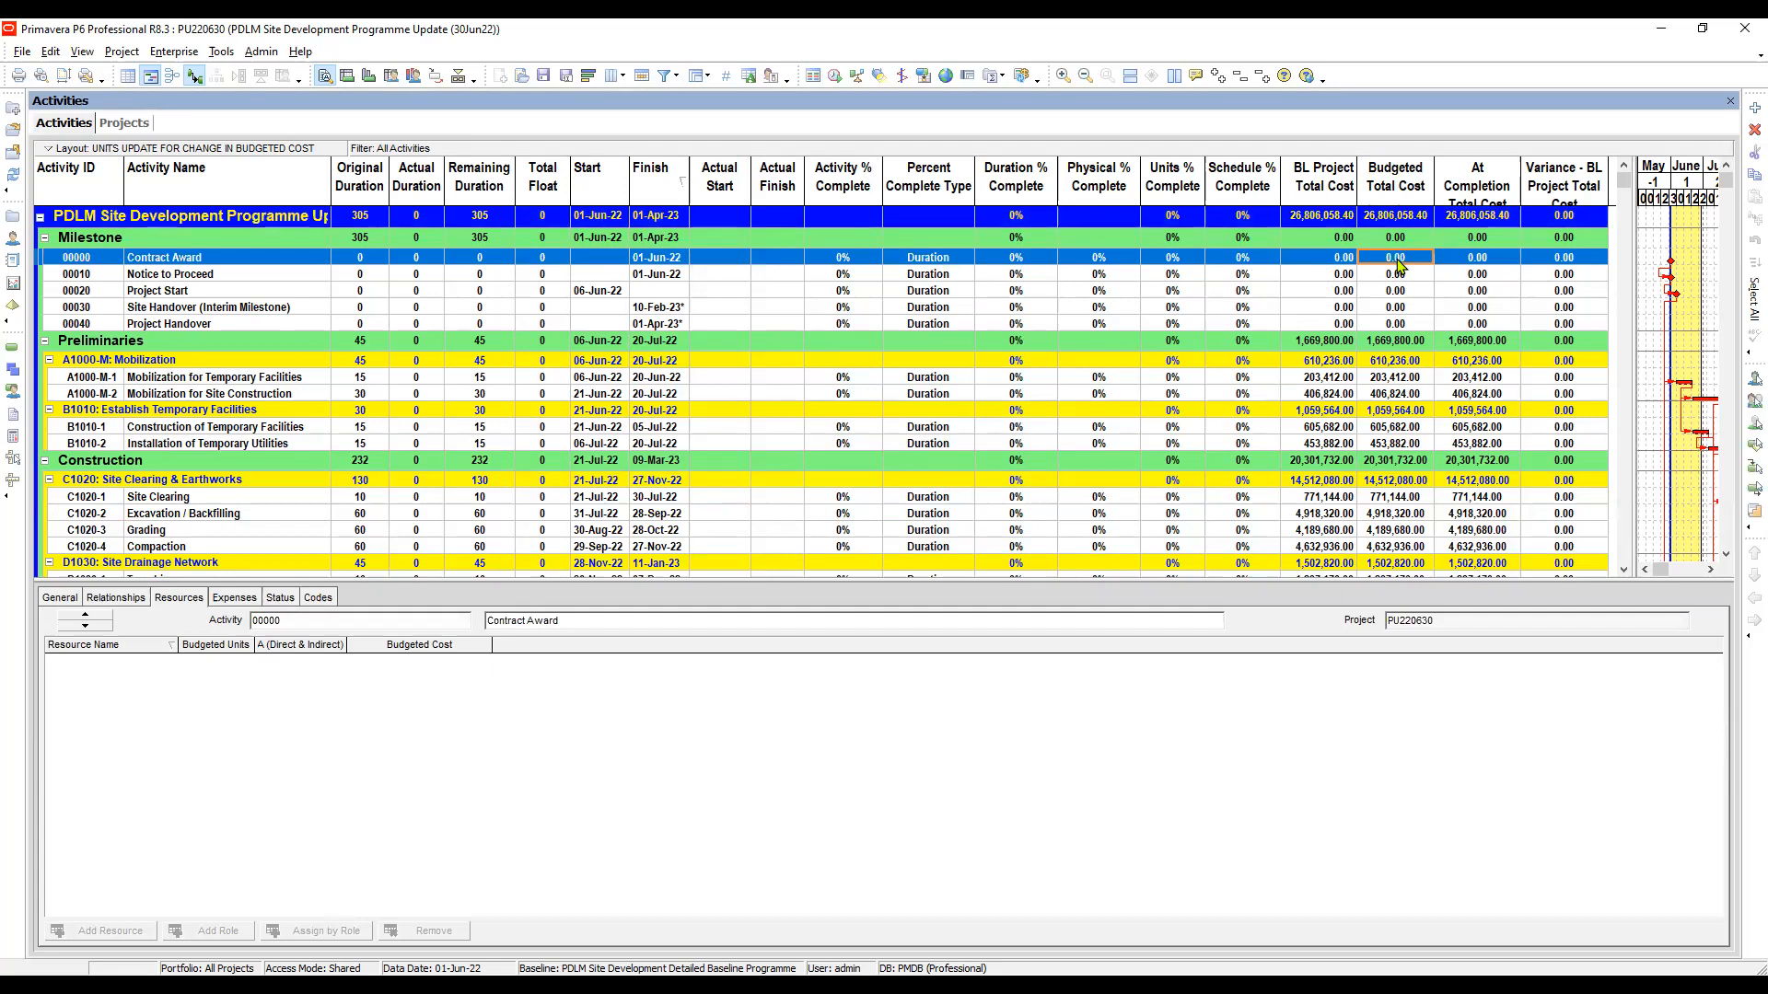
Collapse the activity bands to the project summary row and compare its BL Project Total Cost with its Budgeted Total Cost
click(1375, 219)
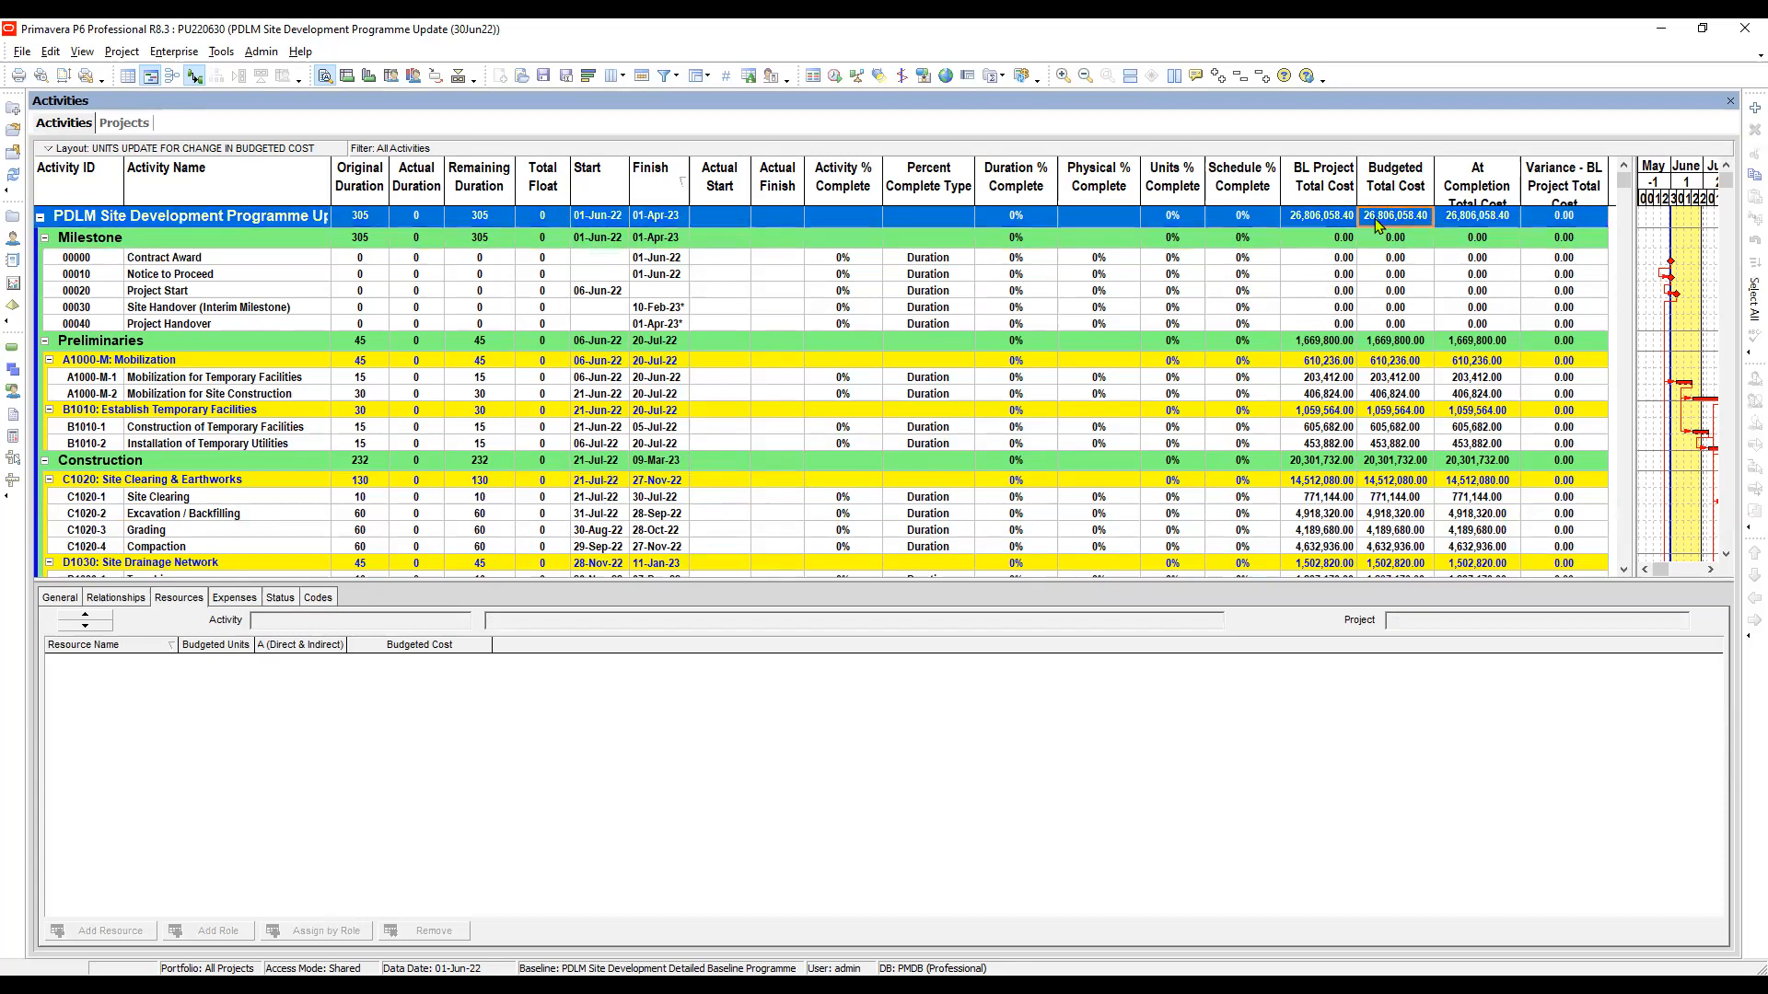
click(1390, 239)
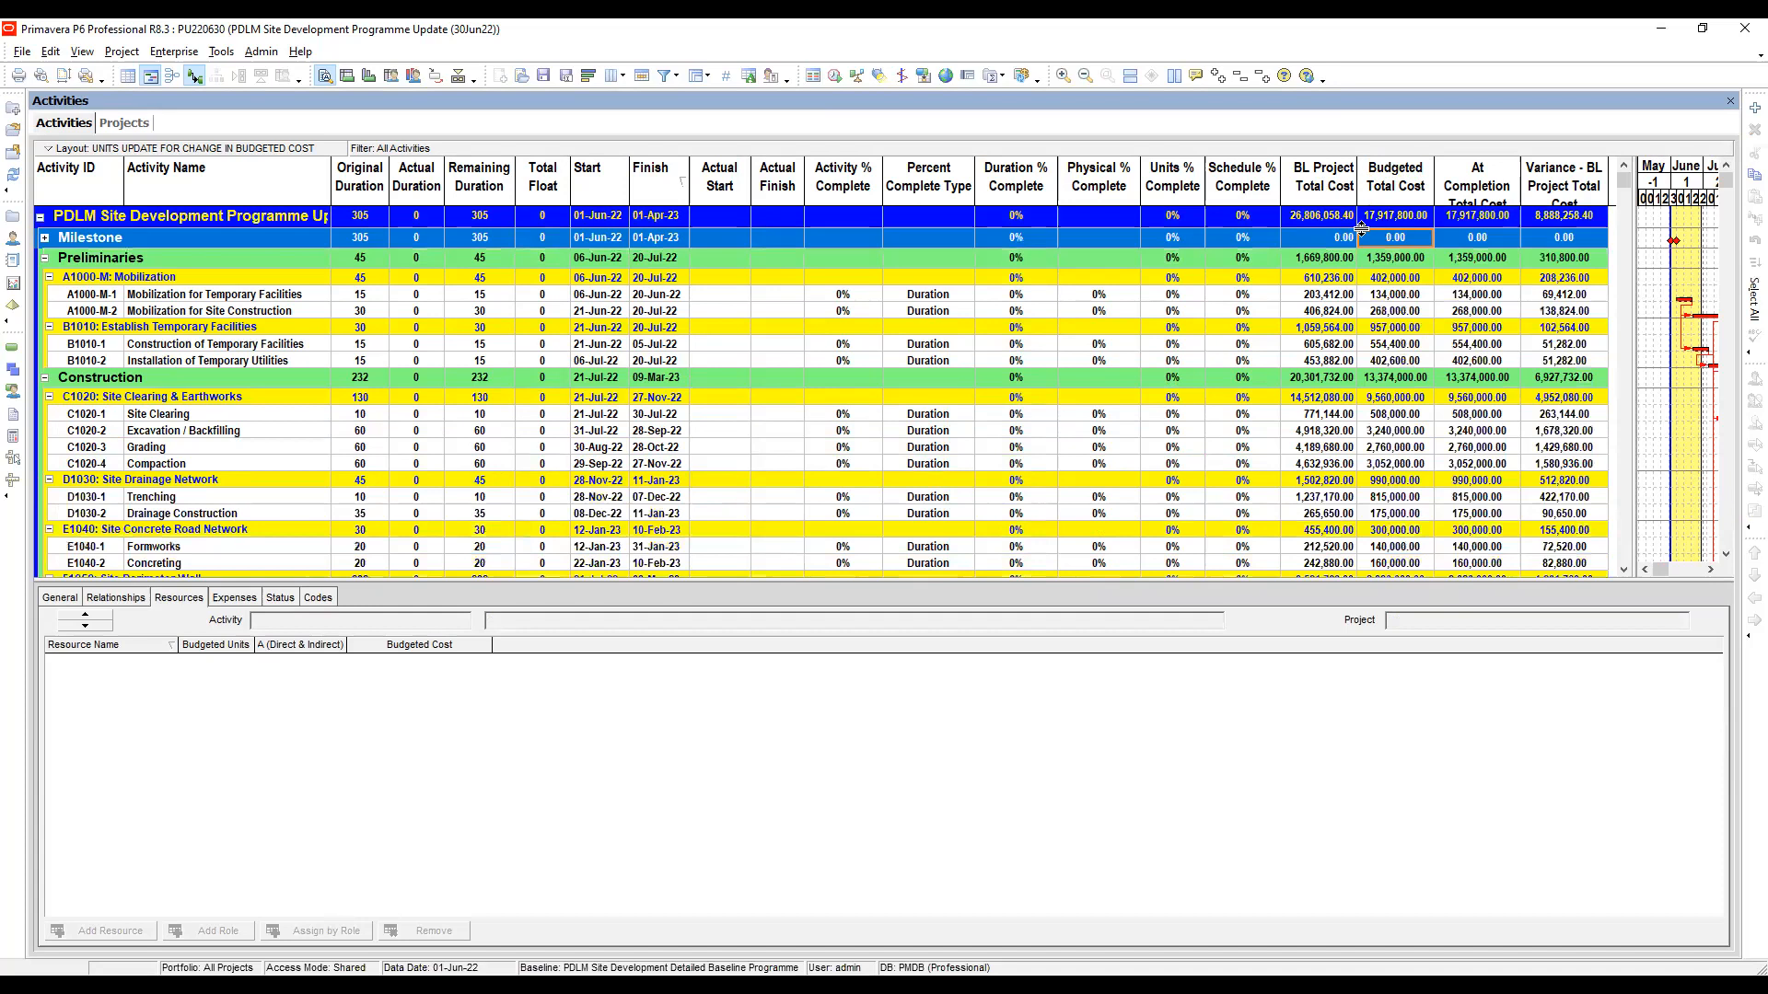
click(44, 237)
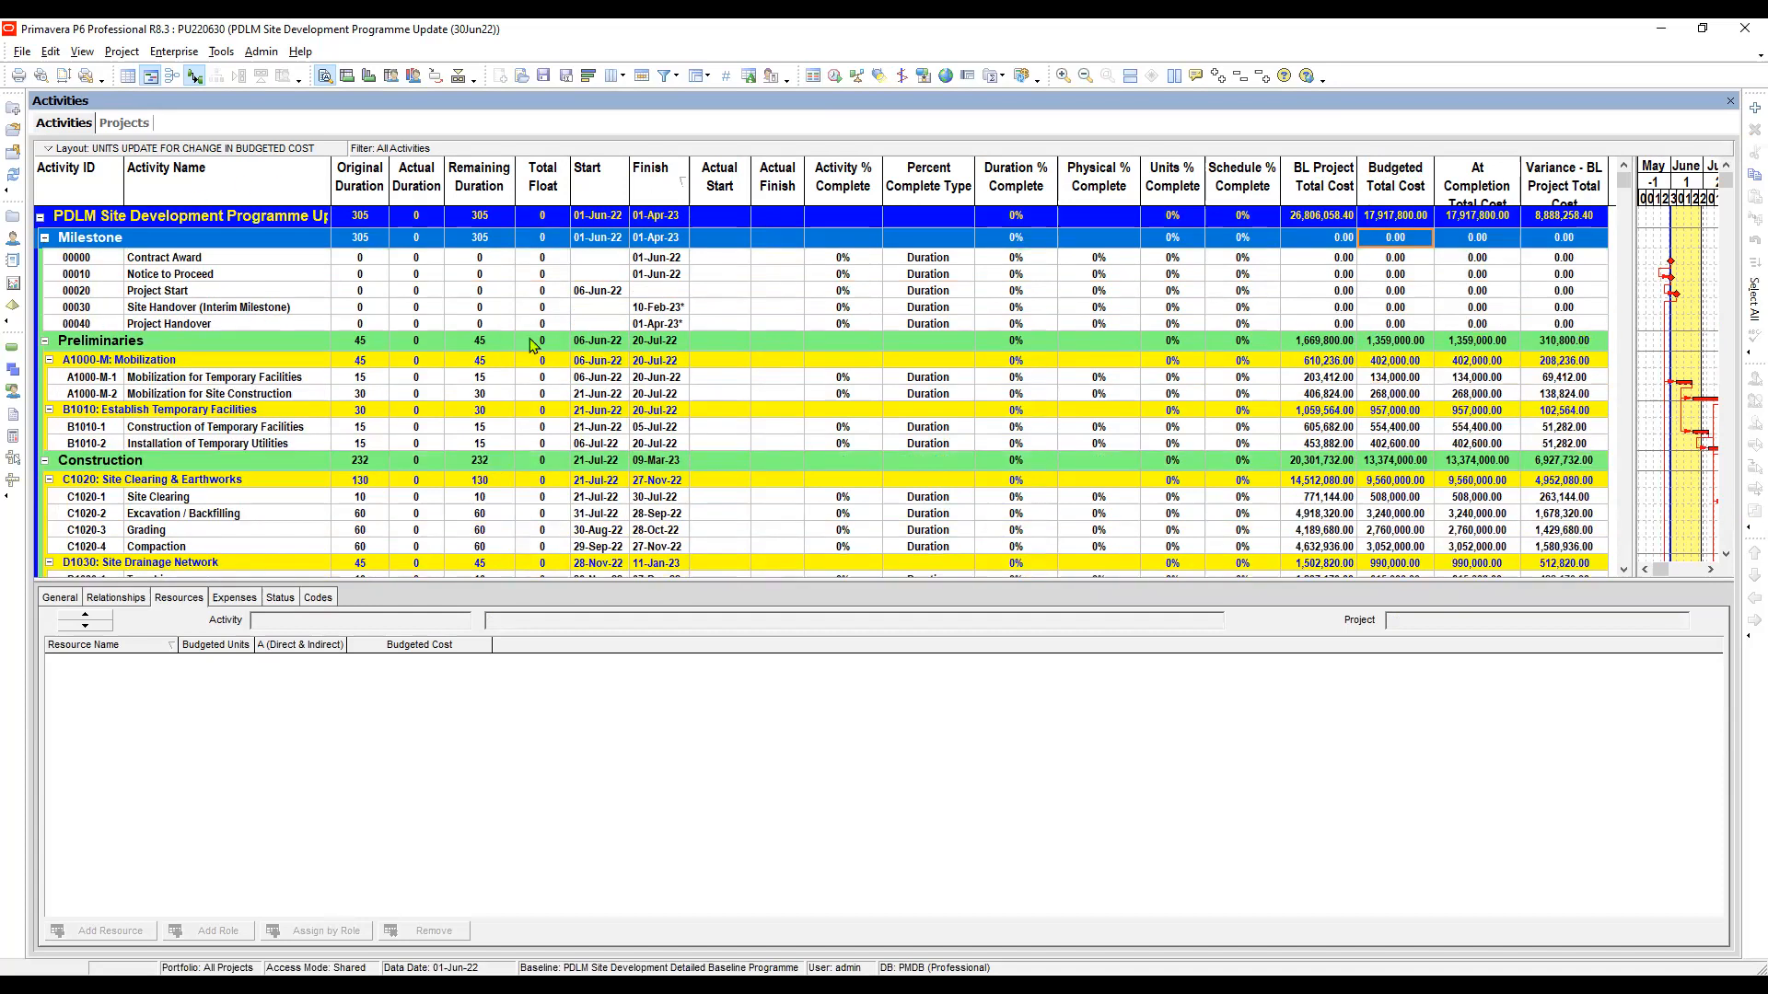
click(1239, 76)
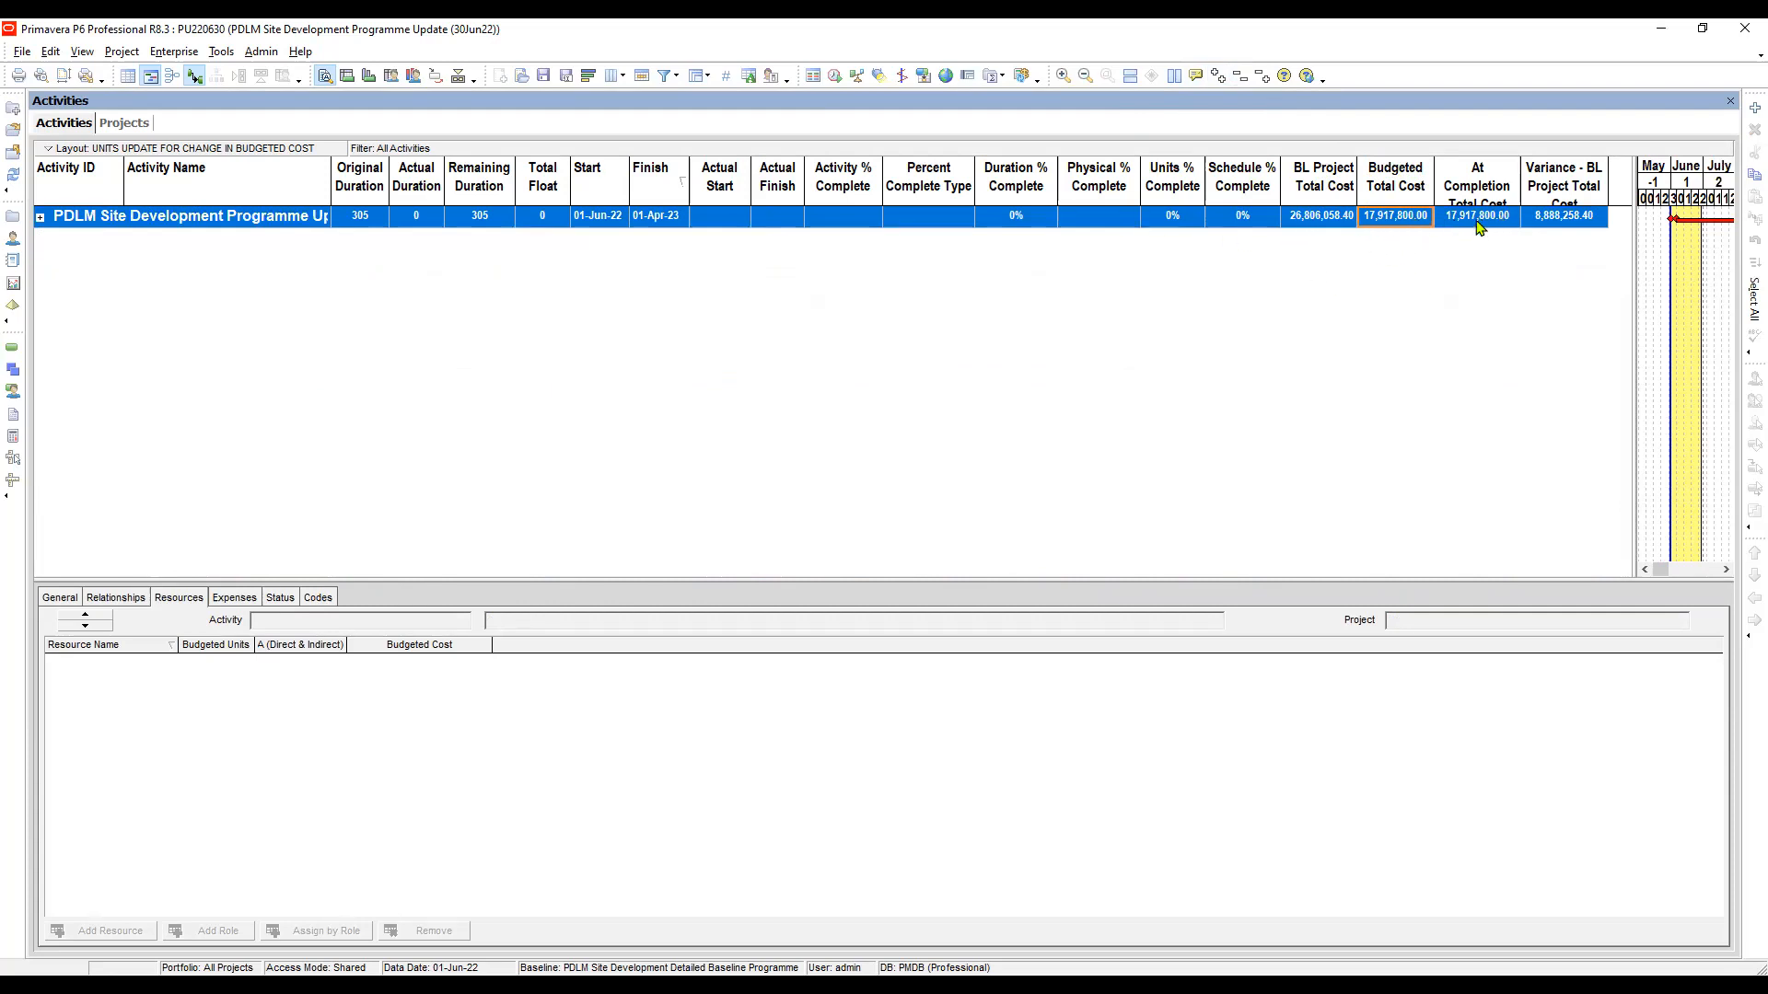
click(1336, 217)
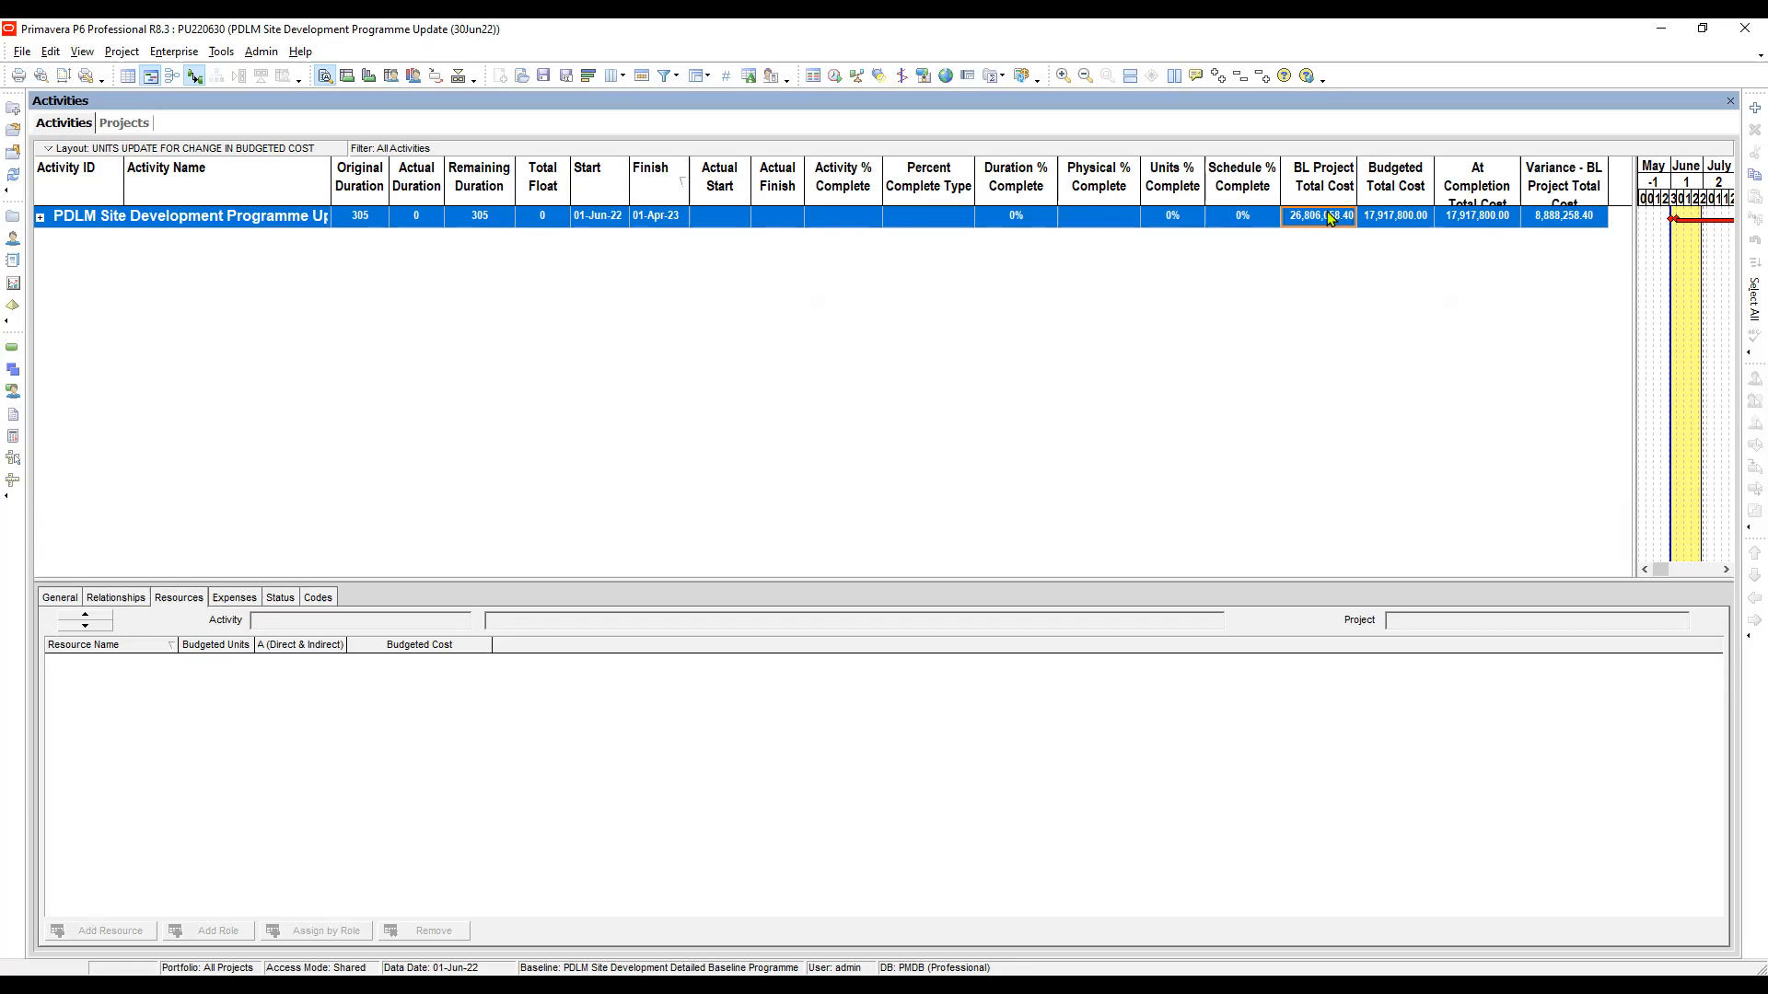
click(1395, 218)
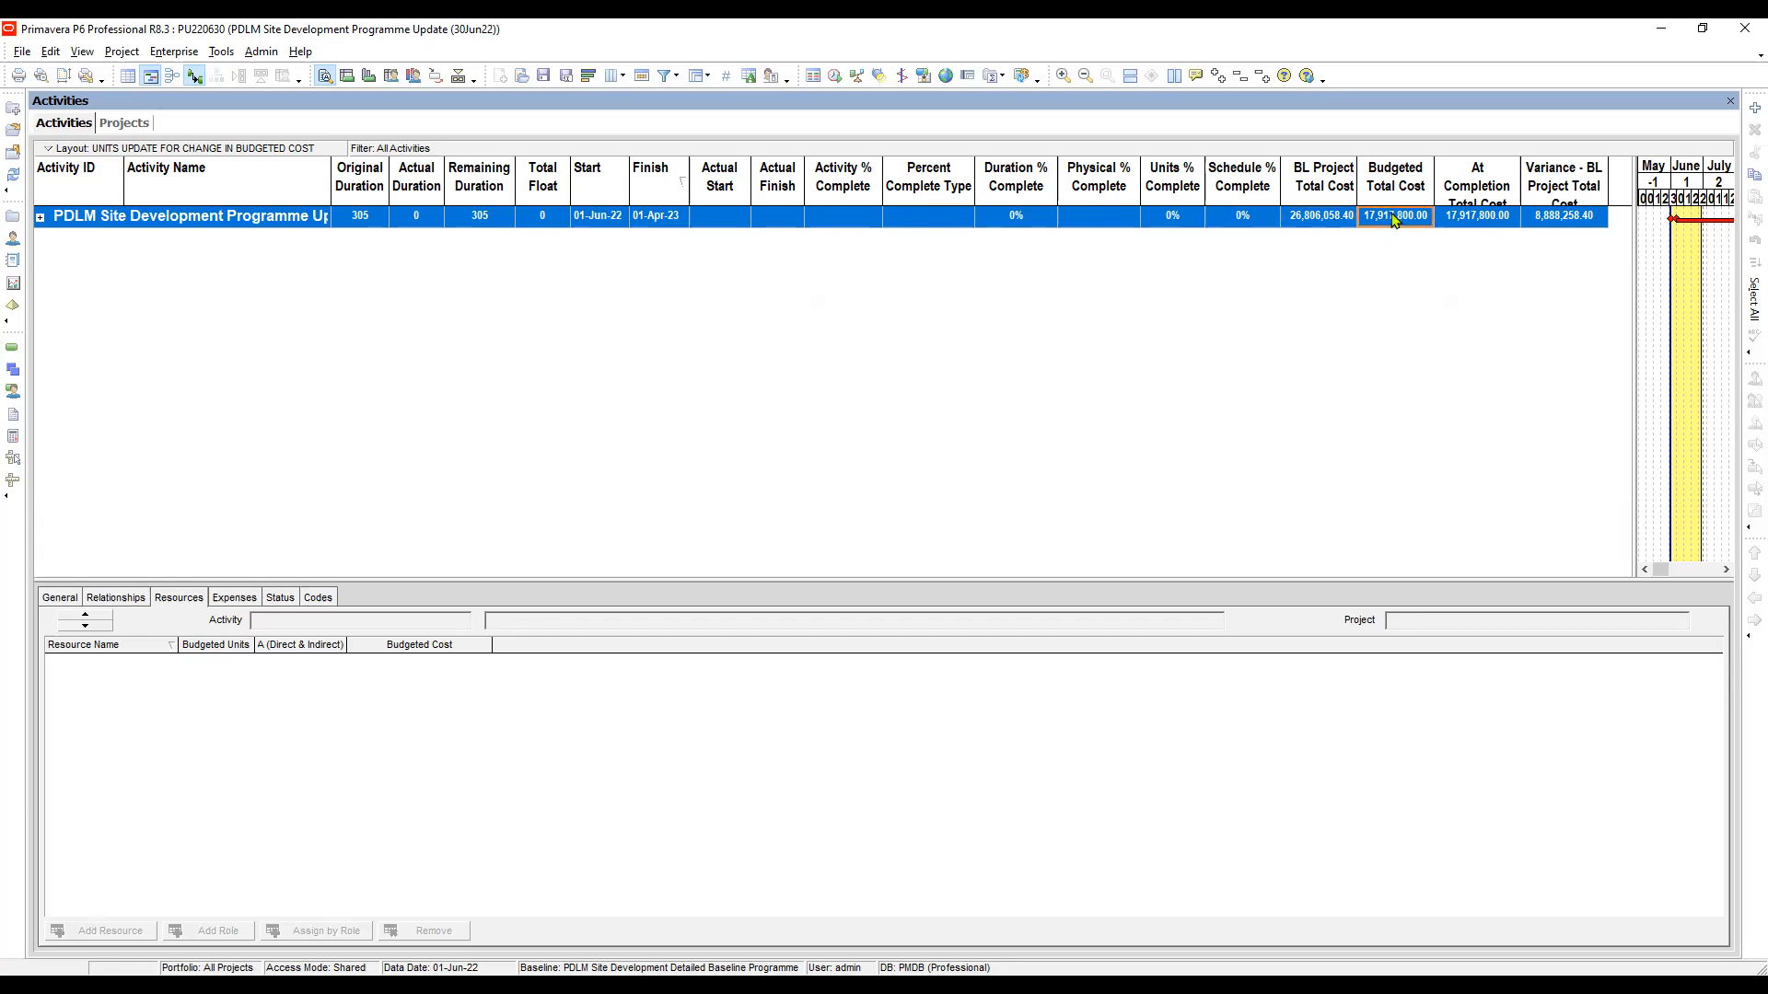
double_click(1326, 221)
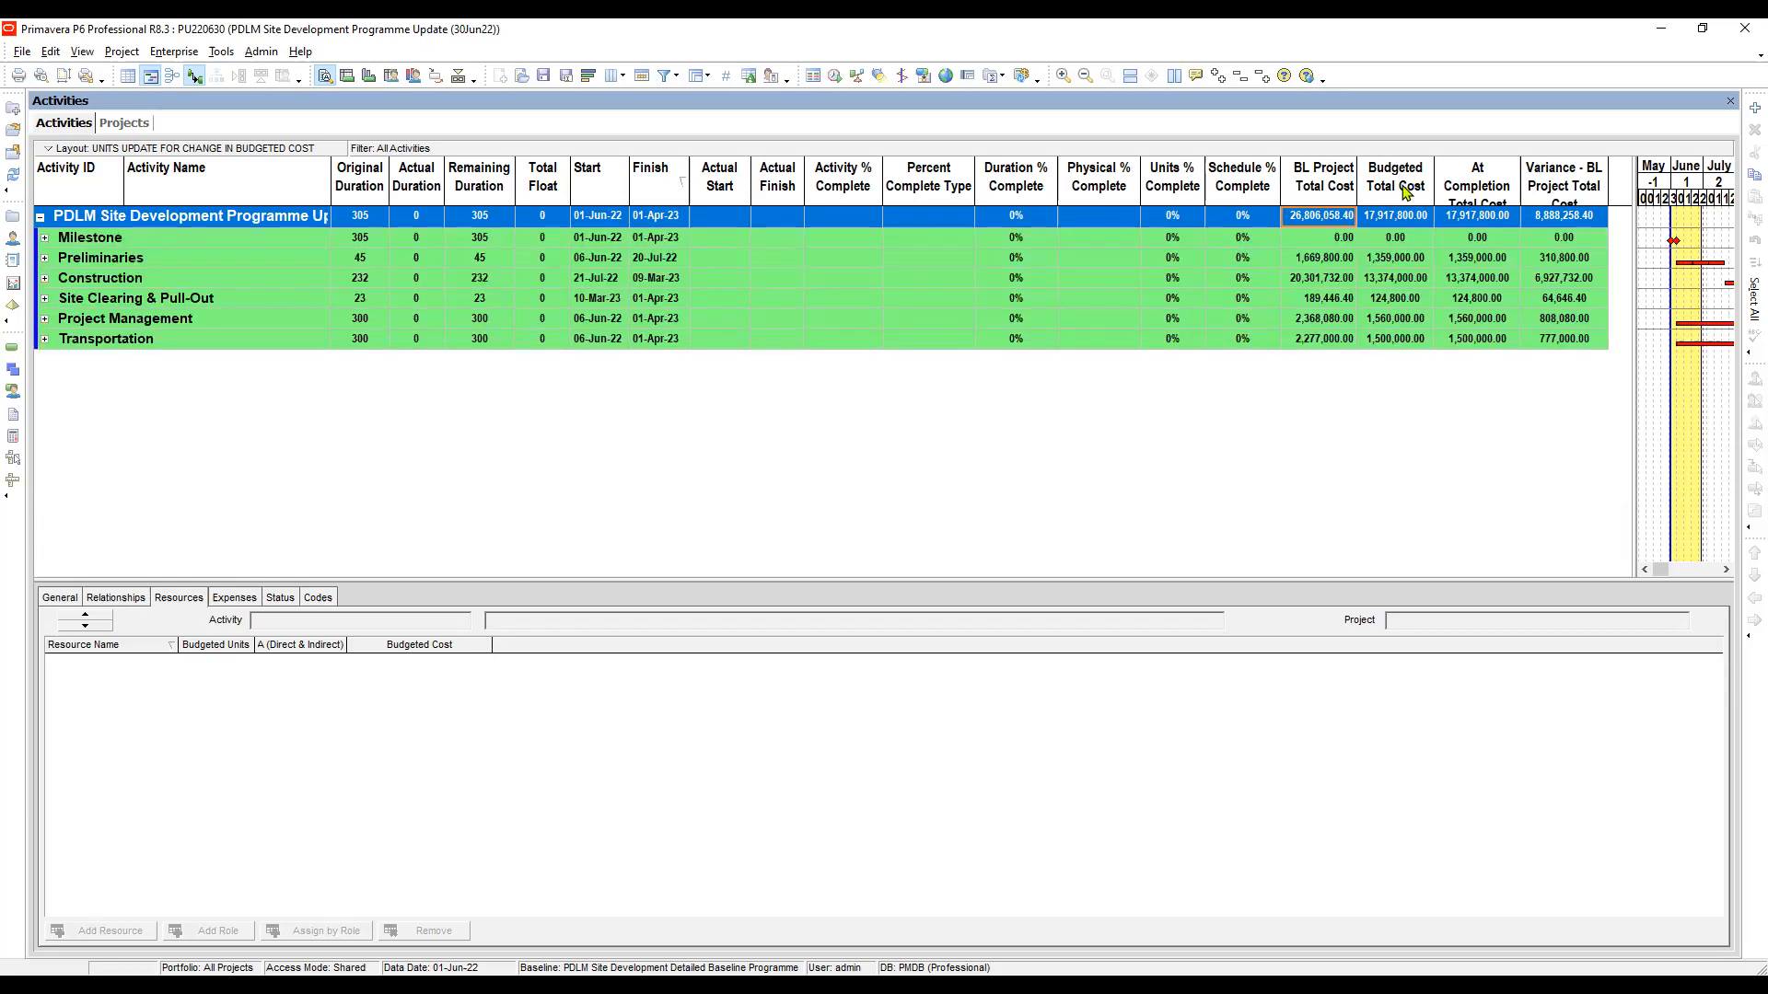
double_click(1406, 221)
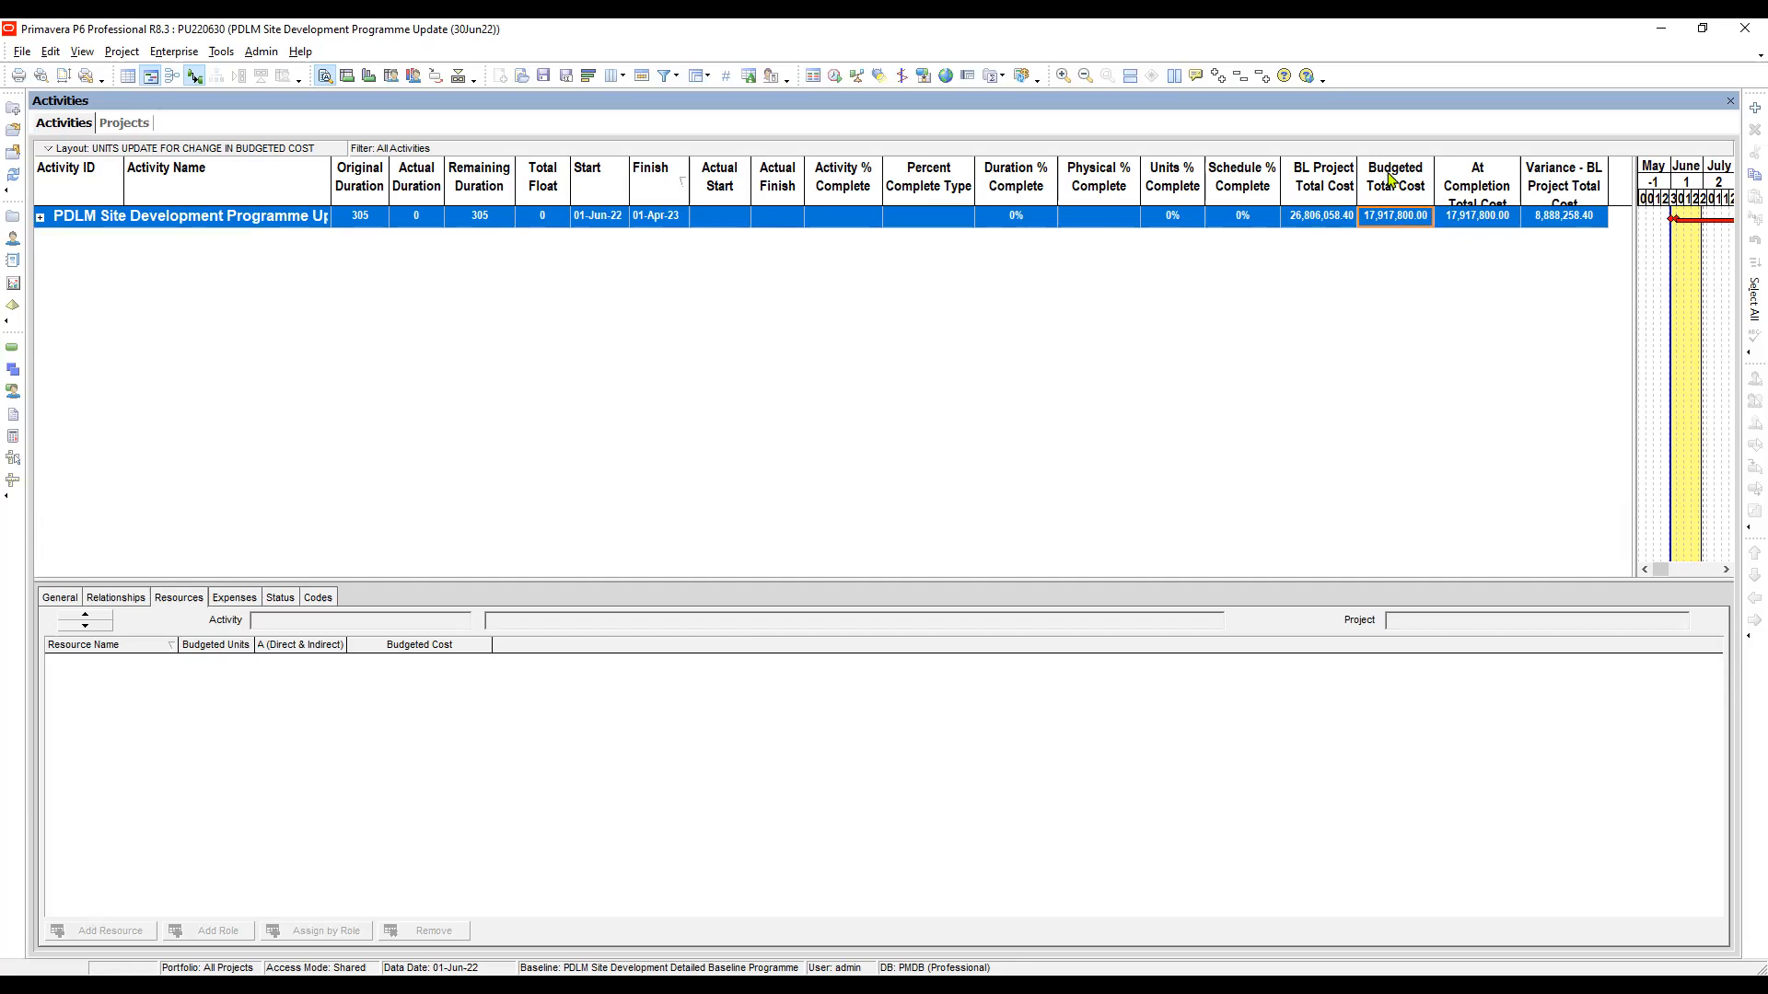
Review the schedule options for recalculating assignment costs after scheduling, and leave without scheduling the project
click(835, 77)
key(Tab)
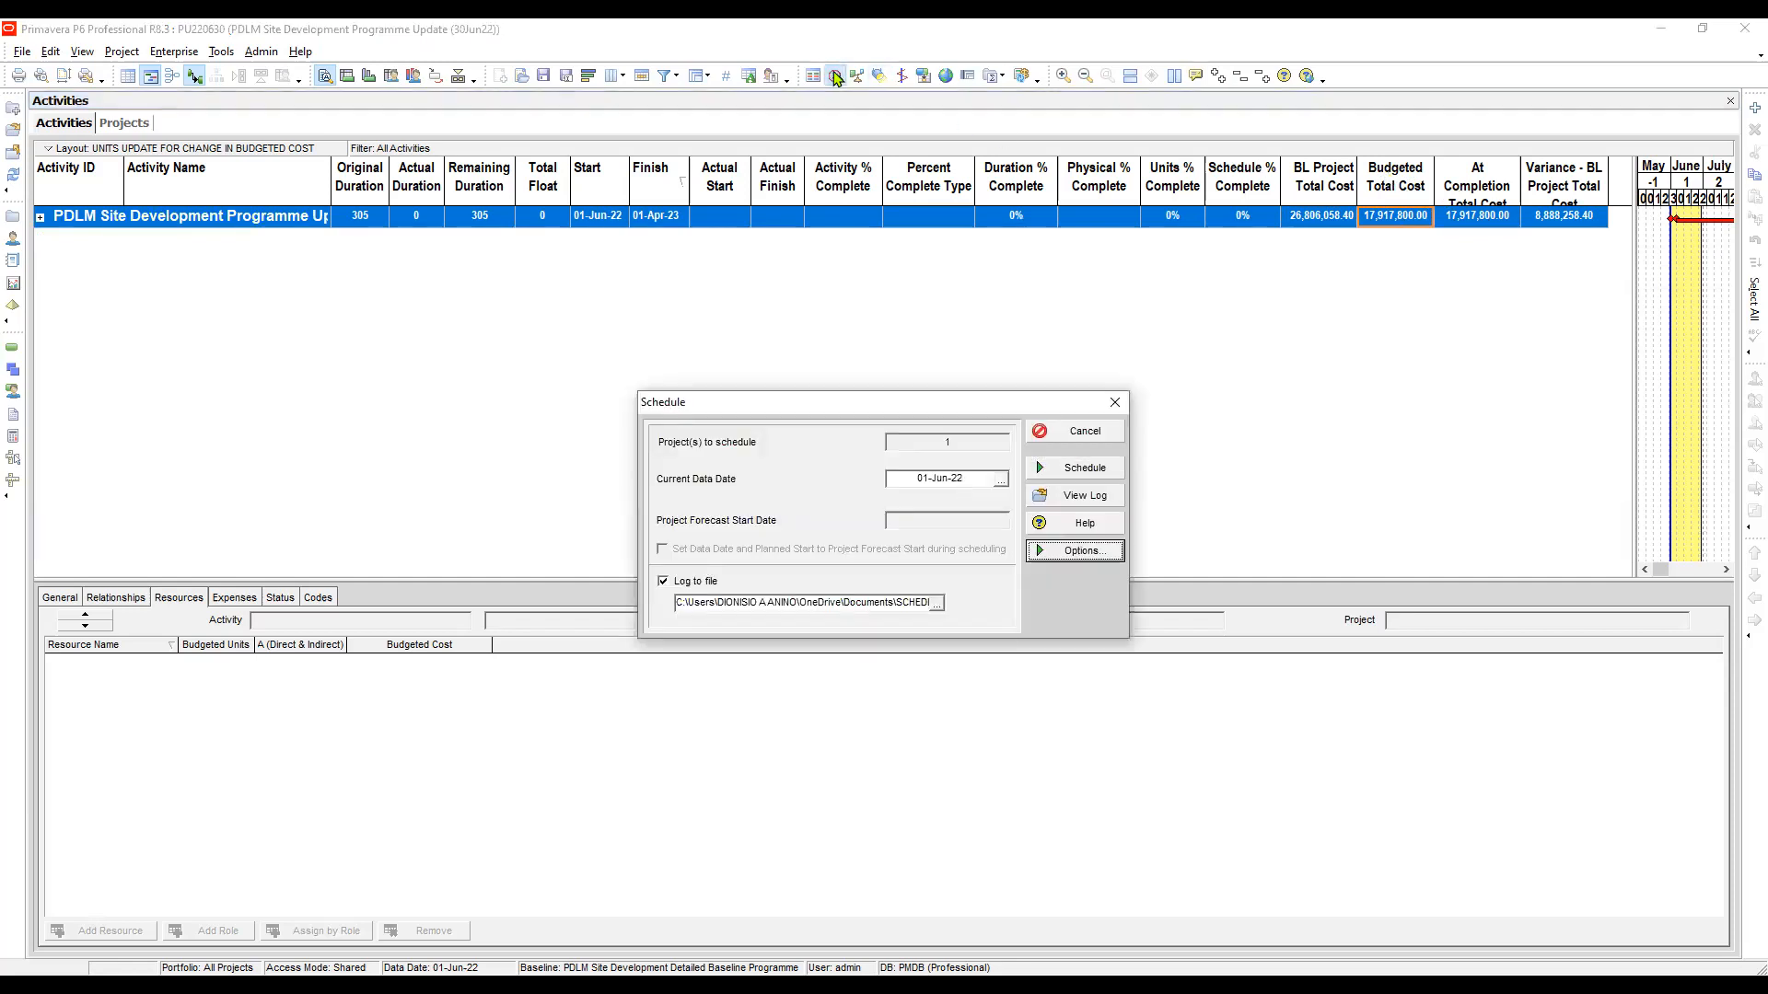
key(Return)
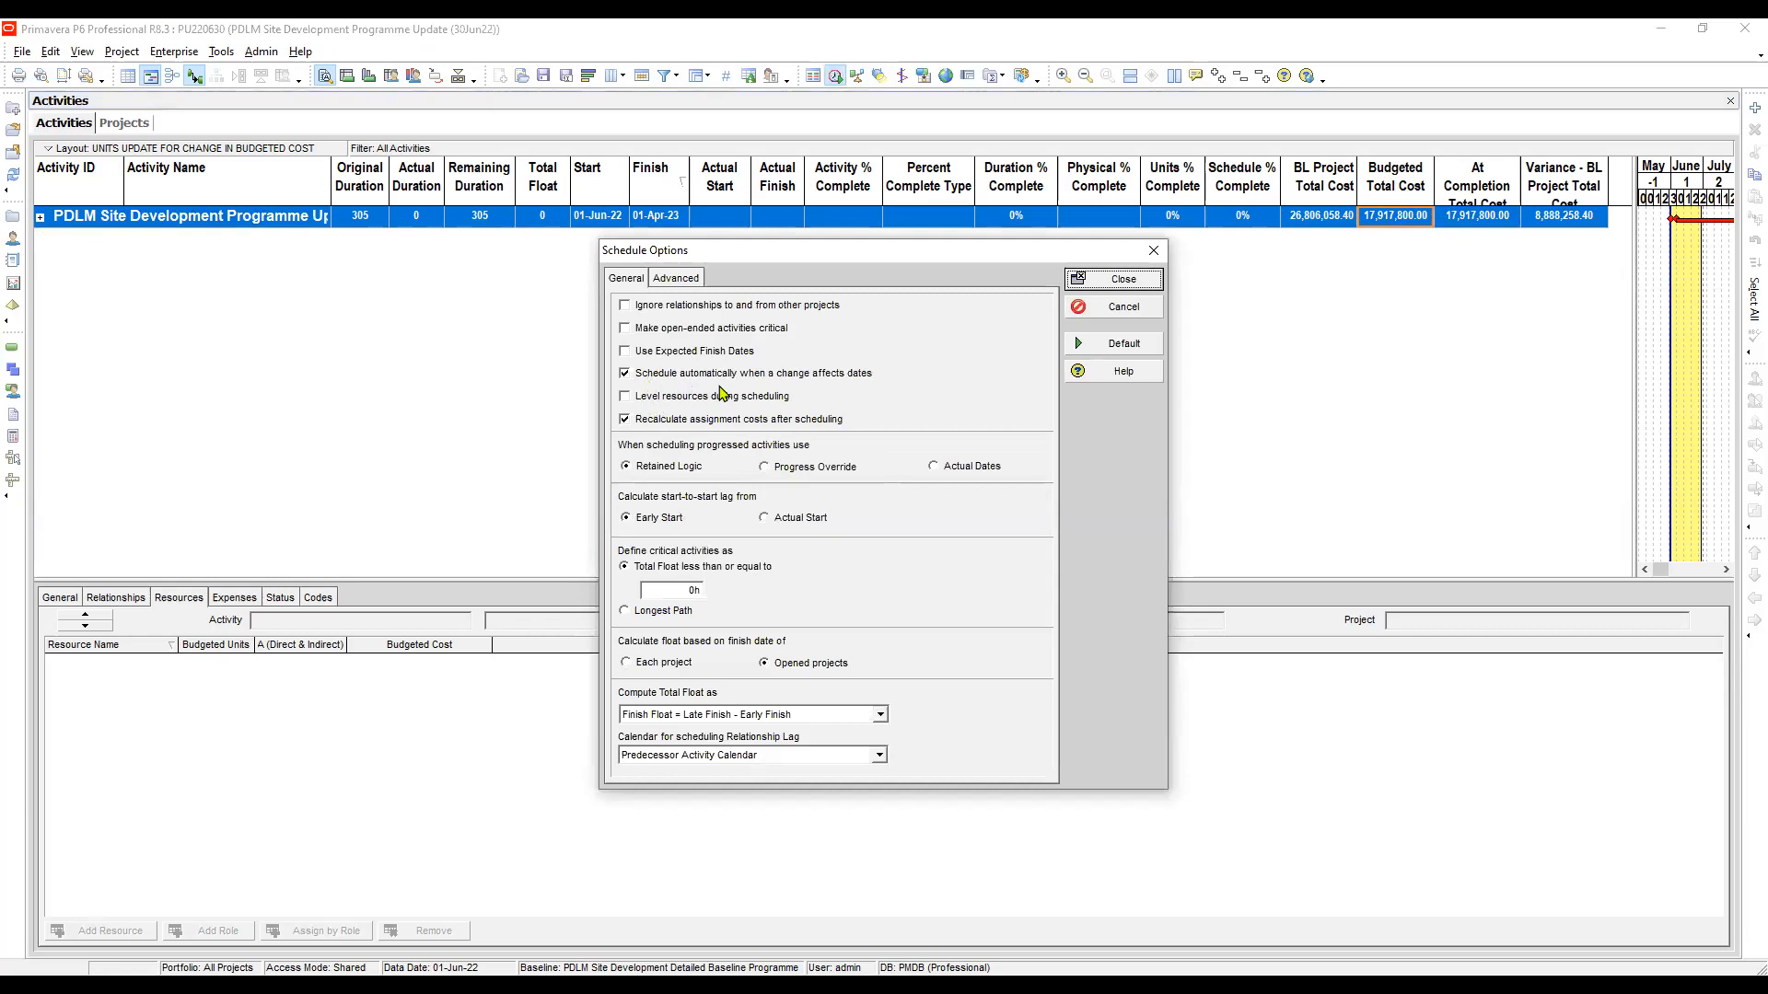
click(1135, 281)
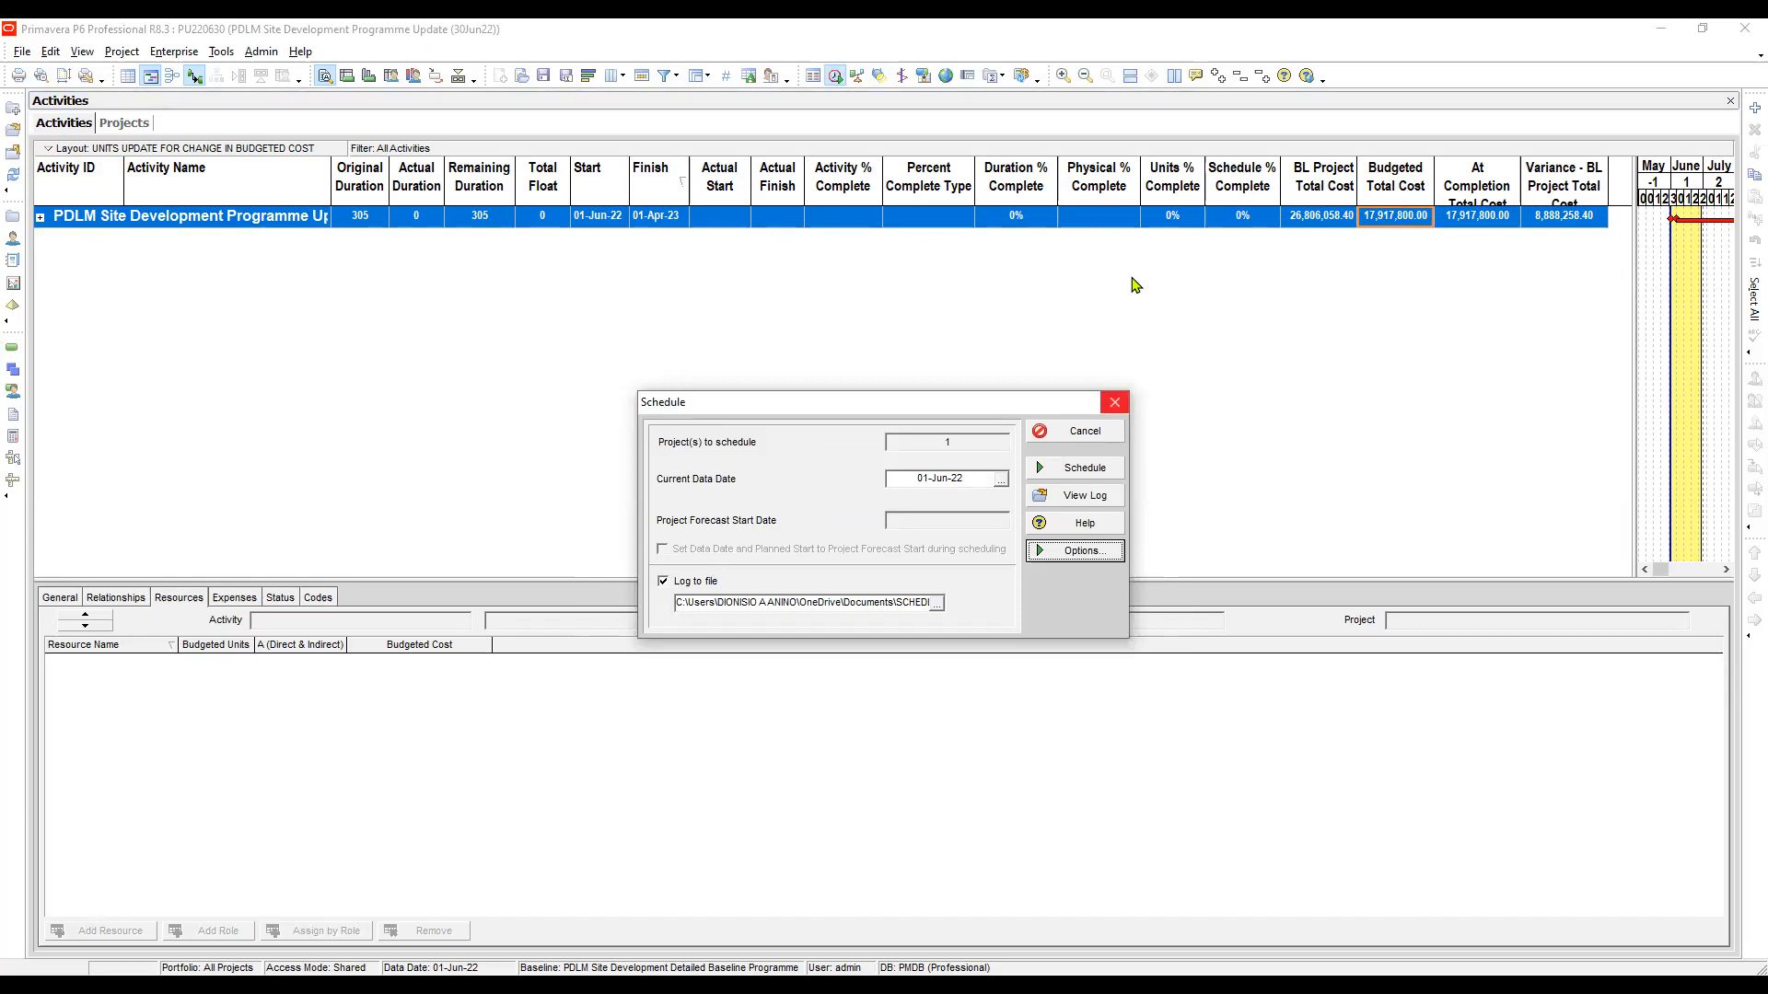
key(Escape)
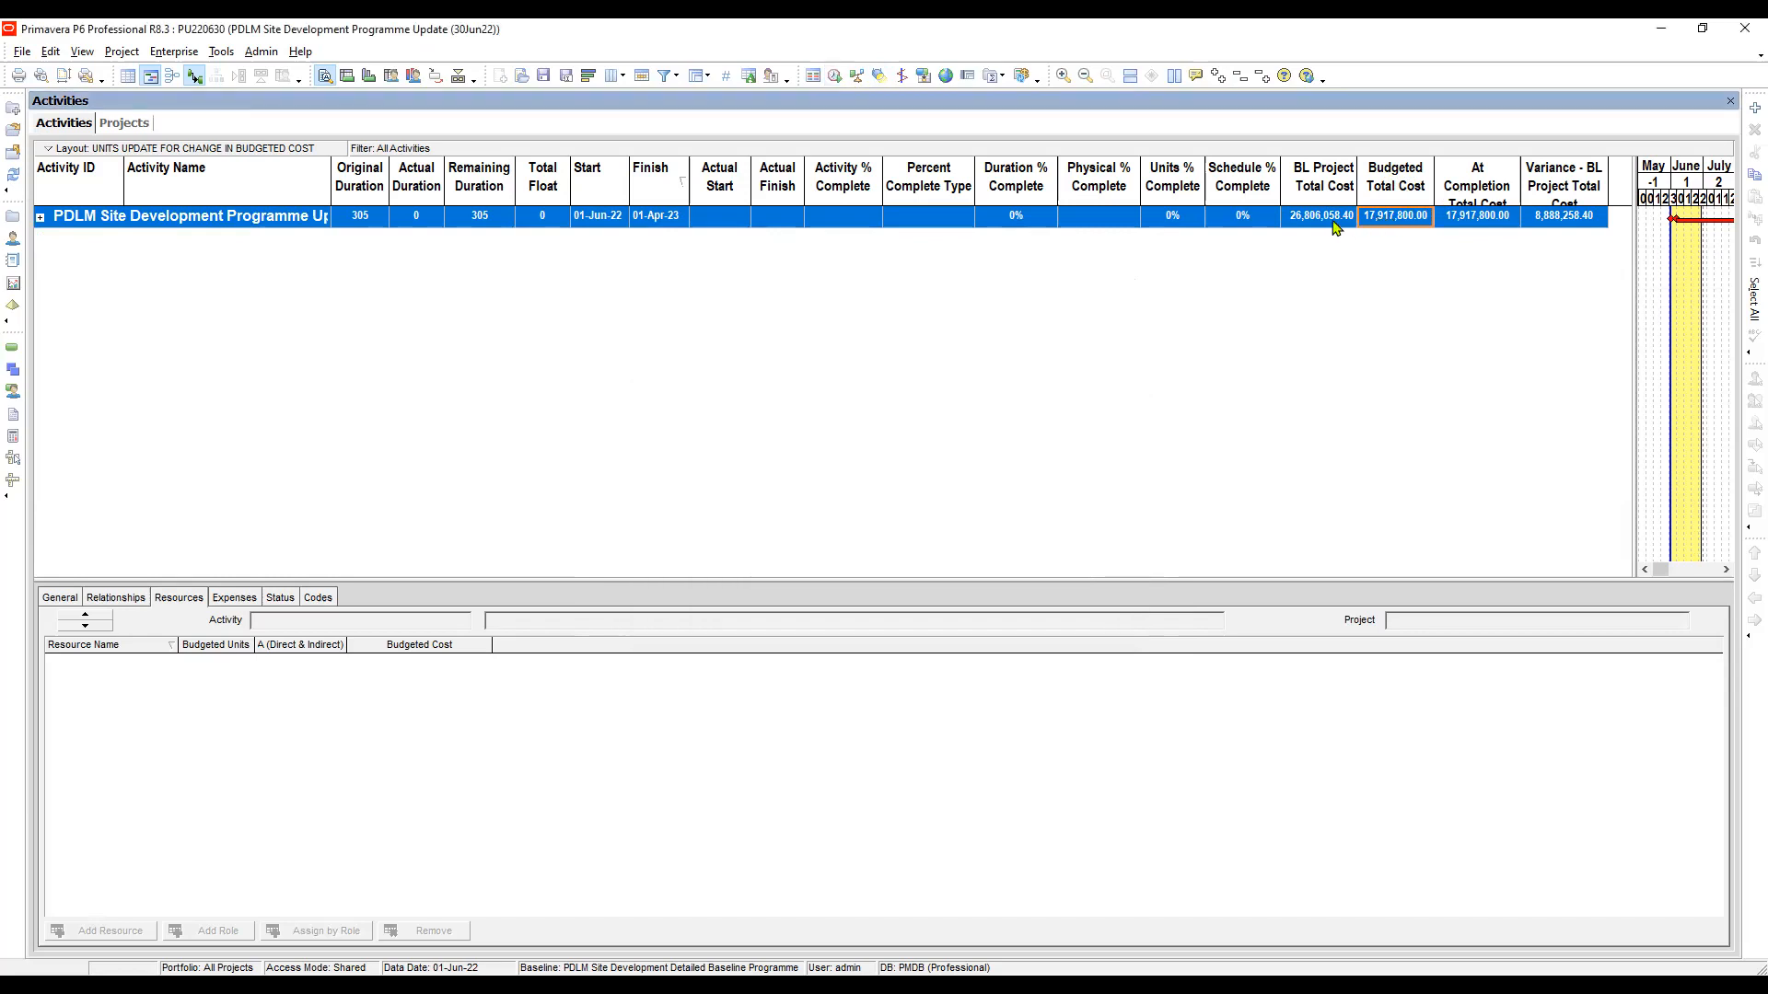
Compare the BL Project, Budgeted and At Completion Total Costs on the project summary row
click(1336, 226)
click(1397, 217)
click(1476, 221)
click(1397, 218)
click(1308, 219)
click(1395, 219)
click(1340, 220)
click(1397, 220)
Expand Preliminaries down to A1000-M: Mobilization, keep Construction collapsed, and show the resources of activity A1000-M-1
click(36, 221)
click(39, 218)
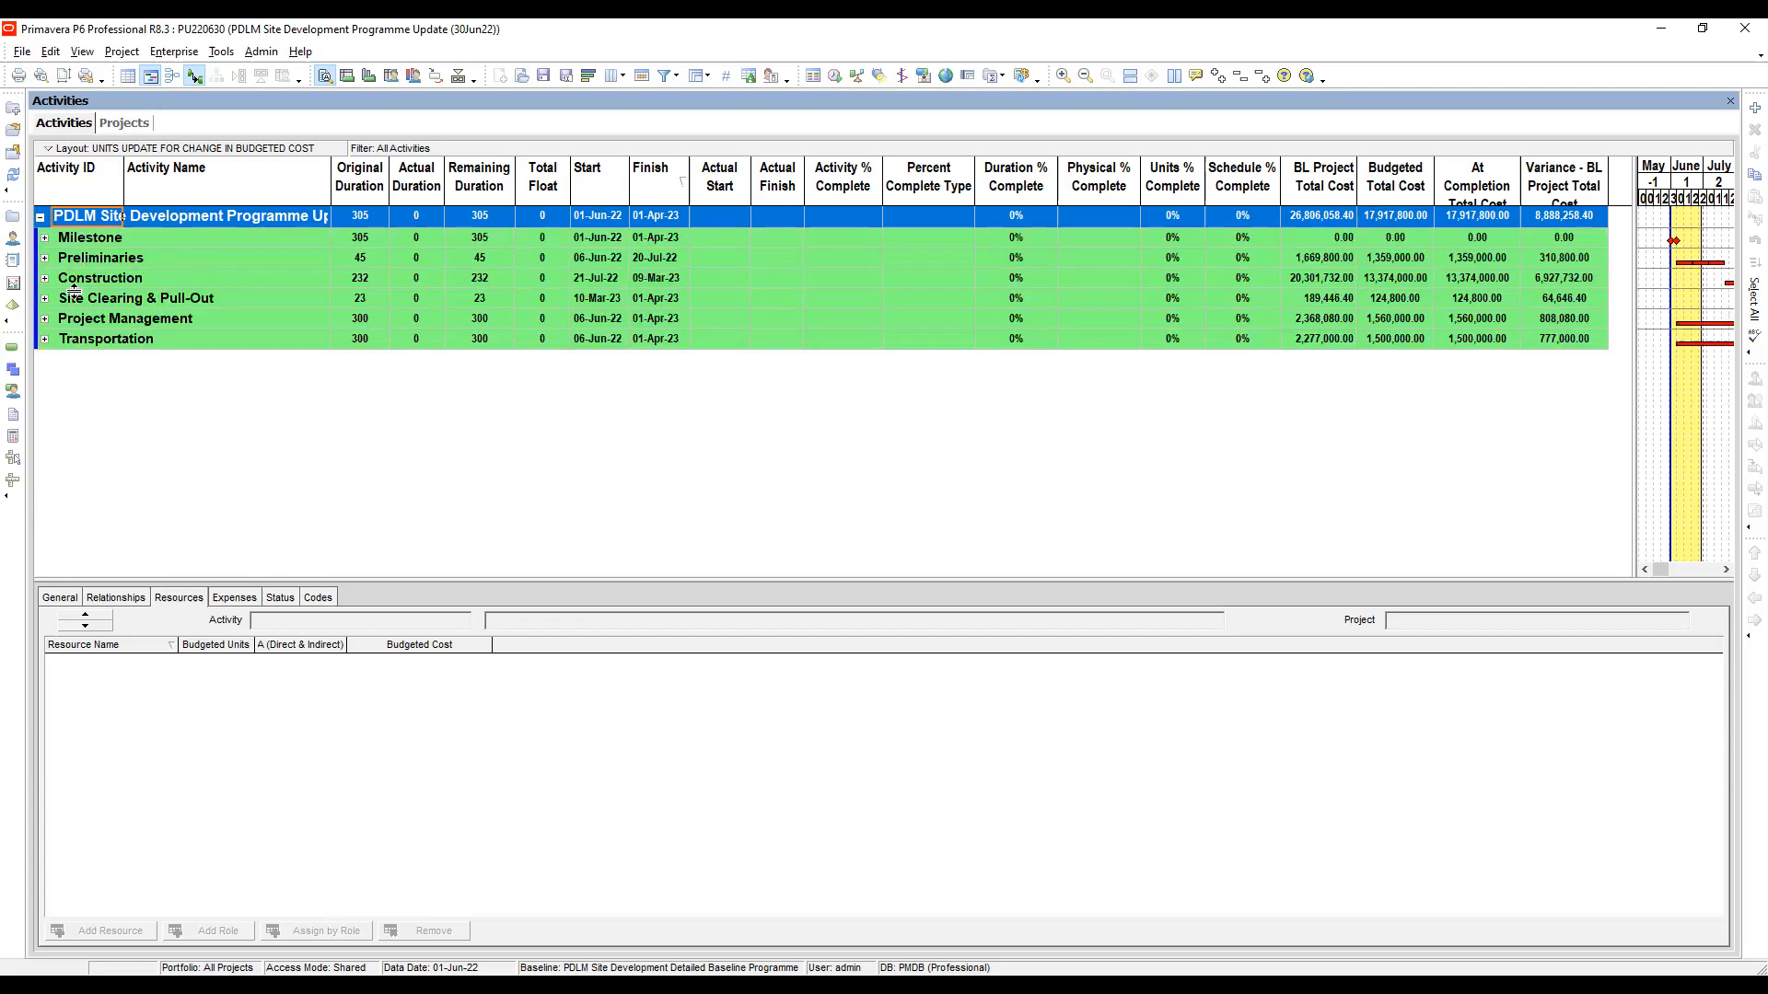
click(44, 278)
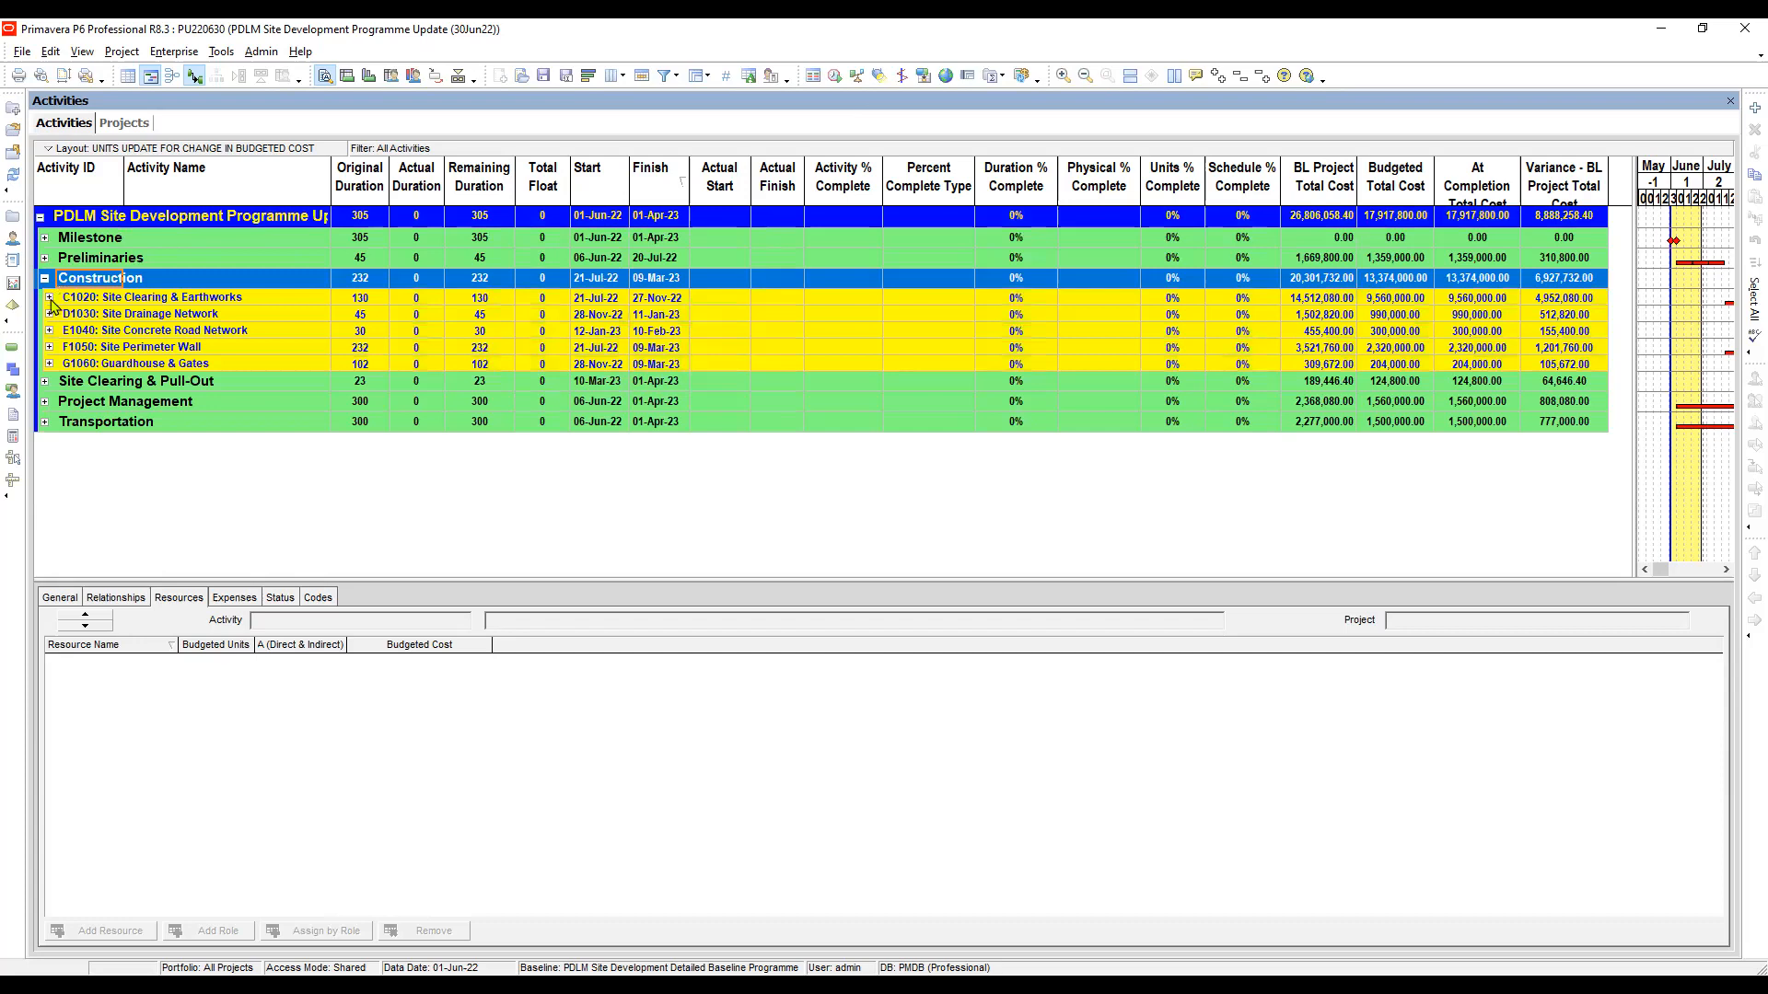
click(49, 297)
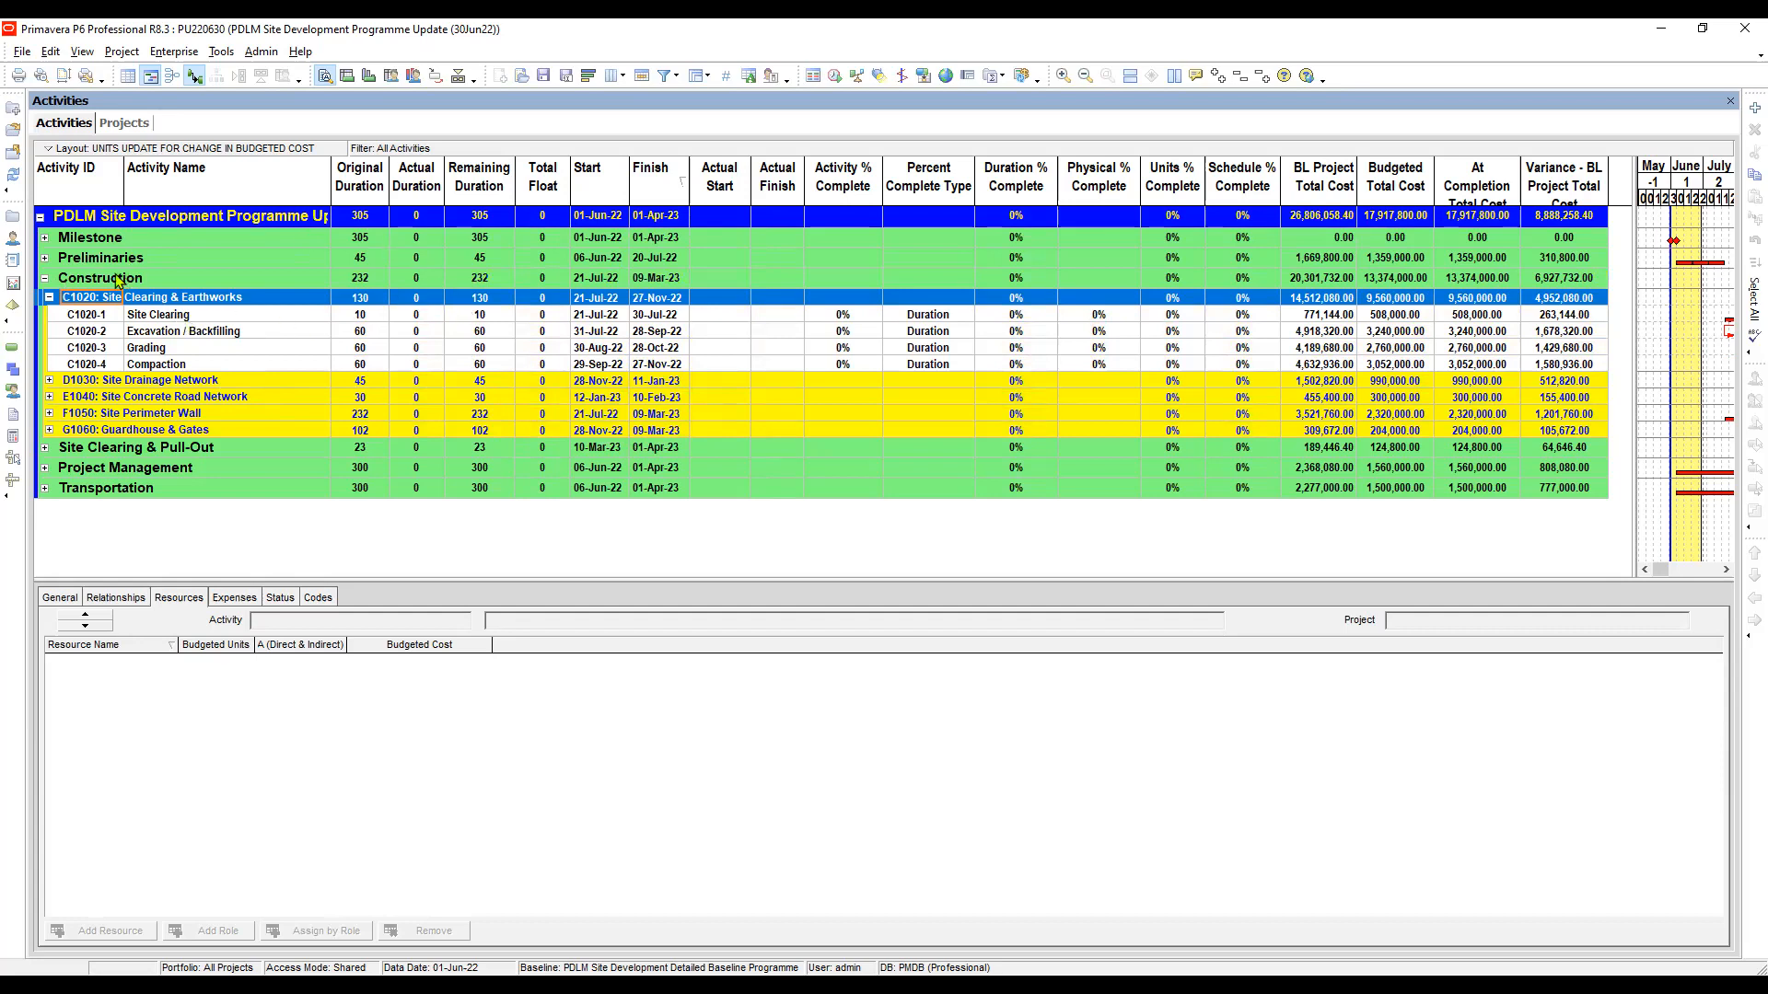
click(44, 258)
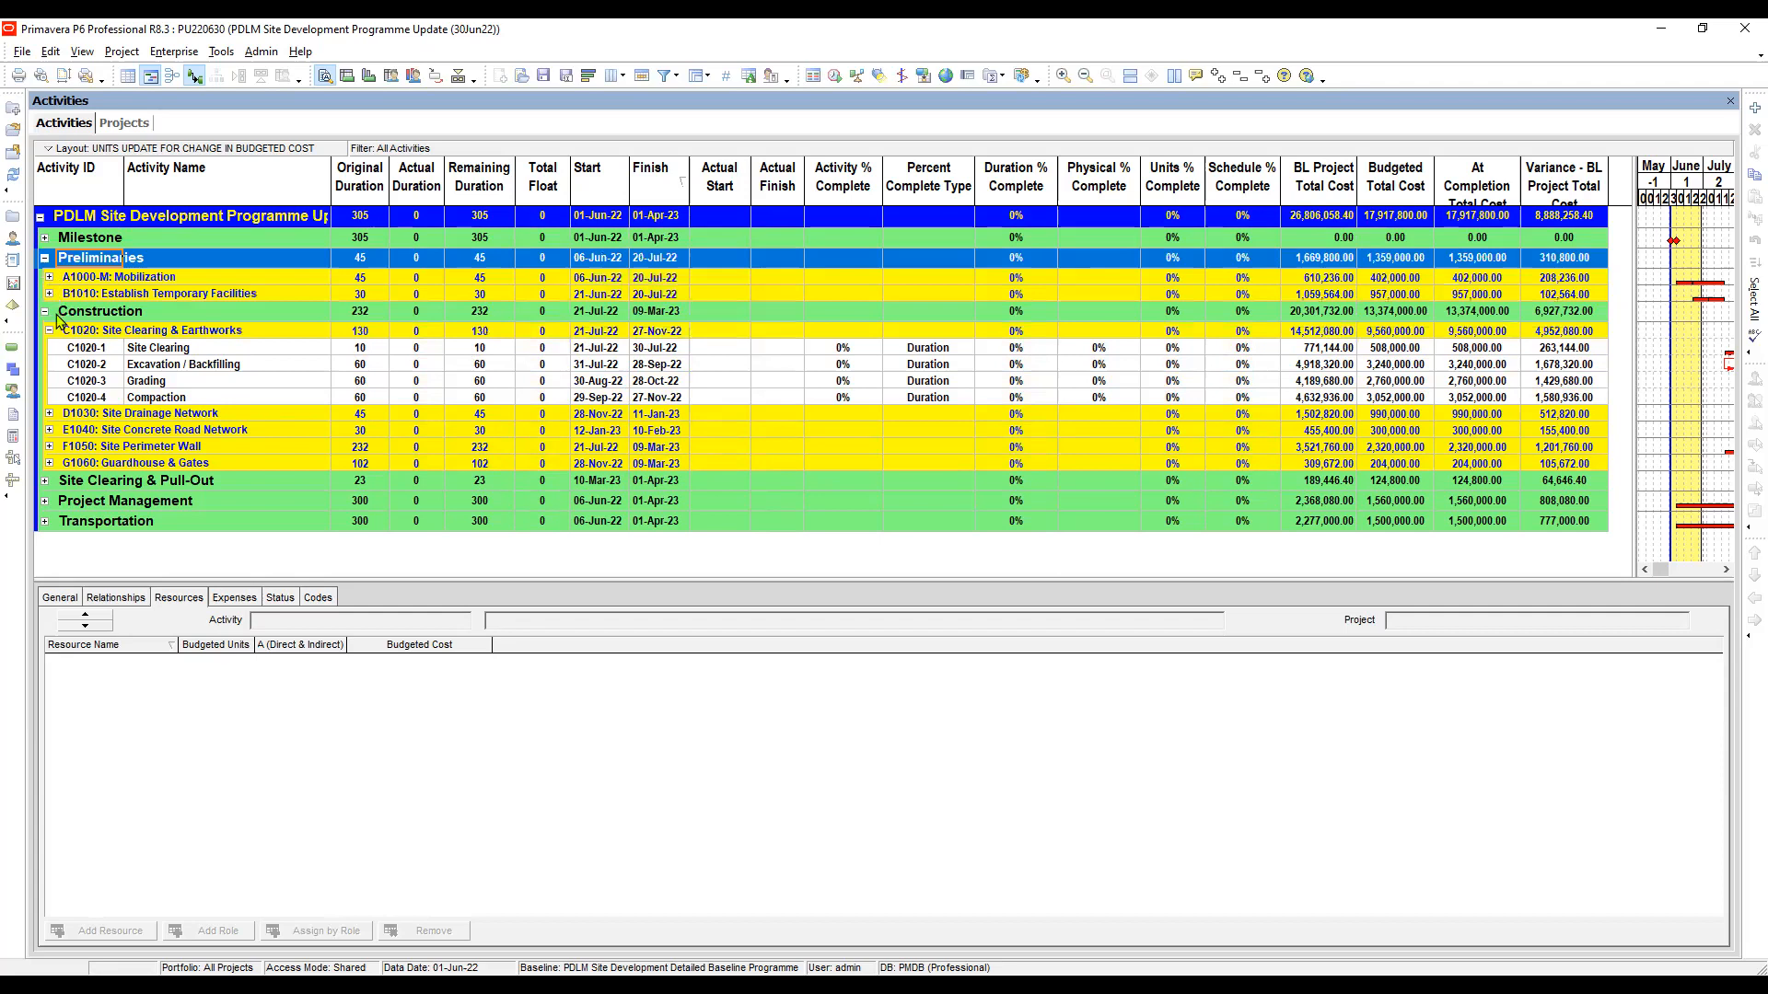
click(45, 312)
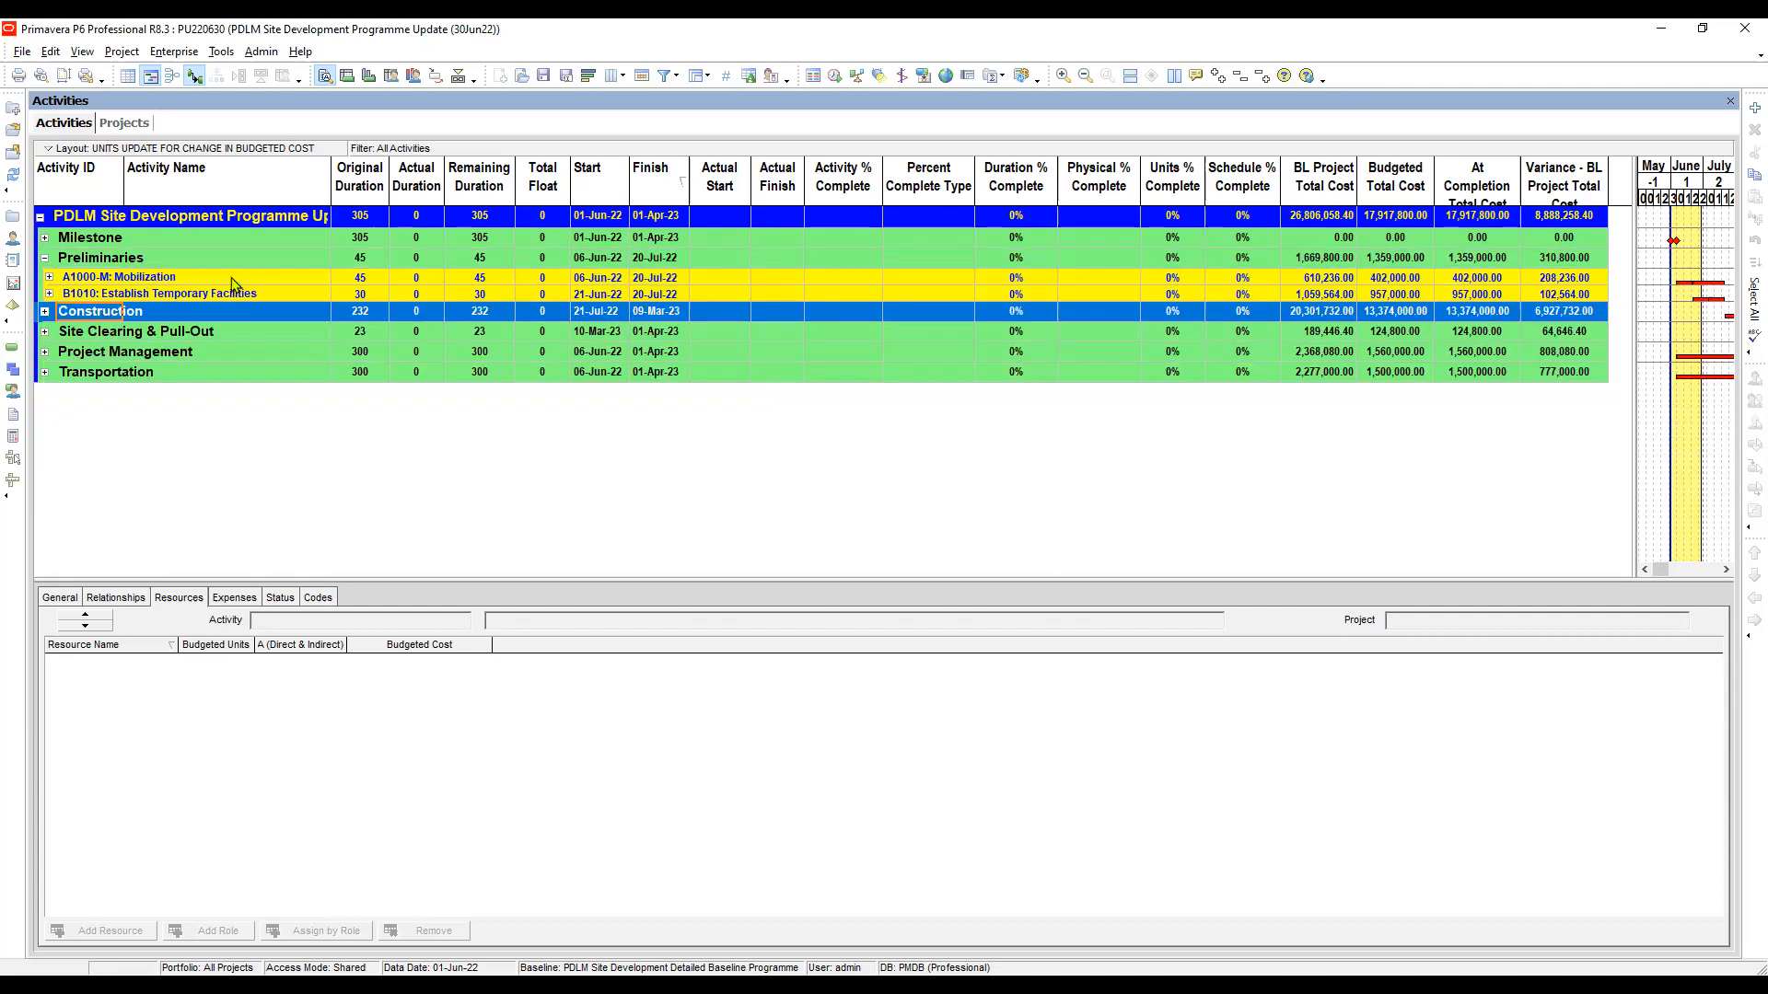
double_click(237, 281)
click(466, 295)
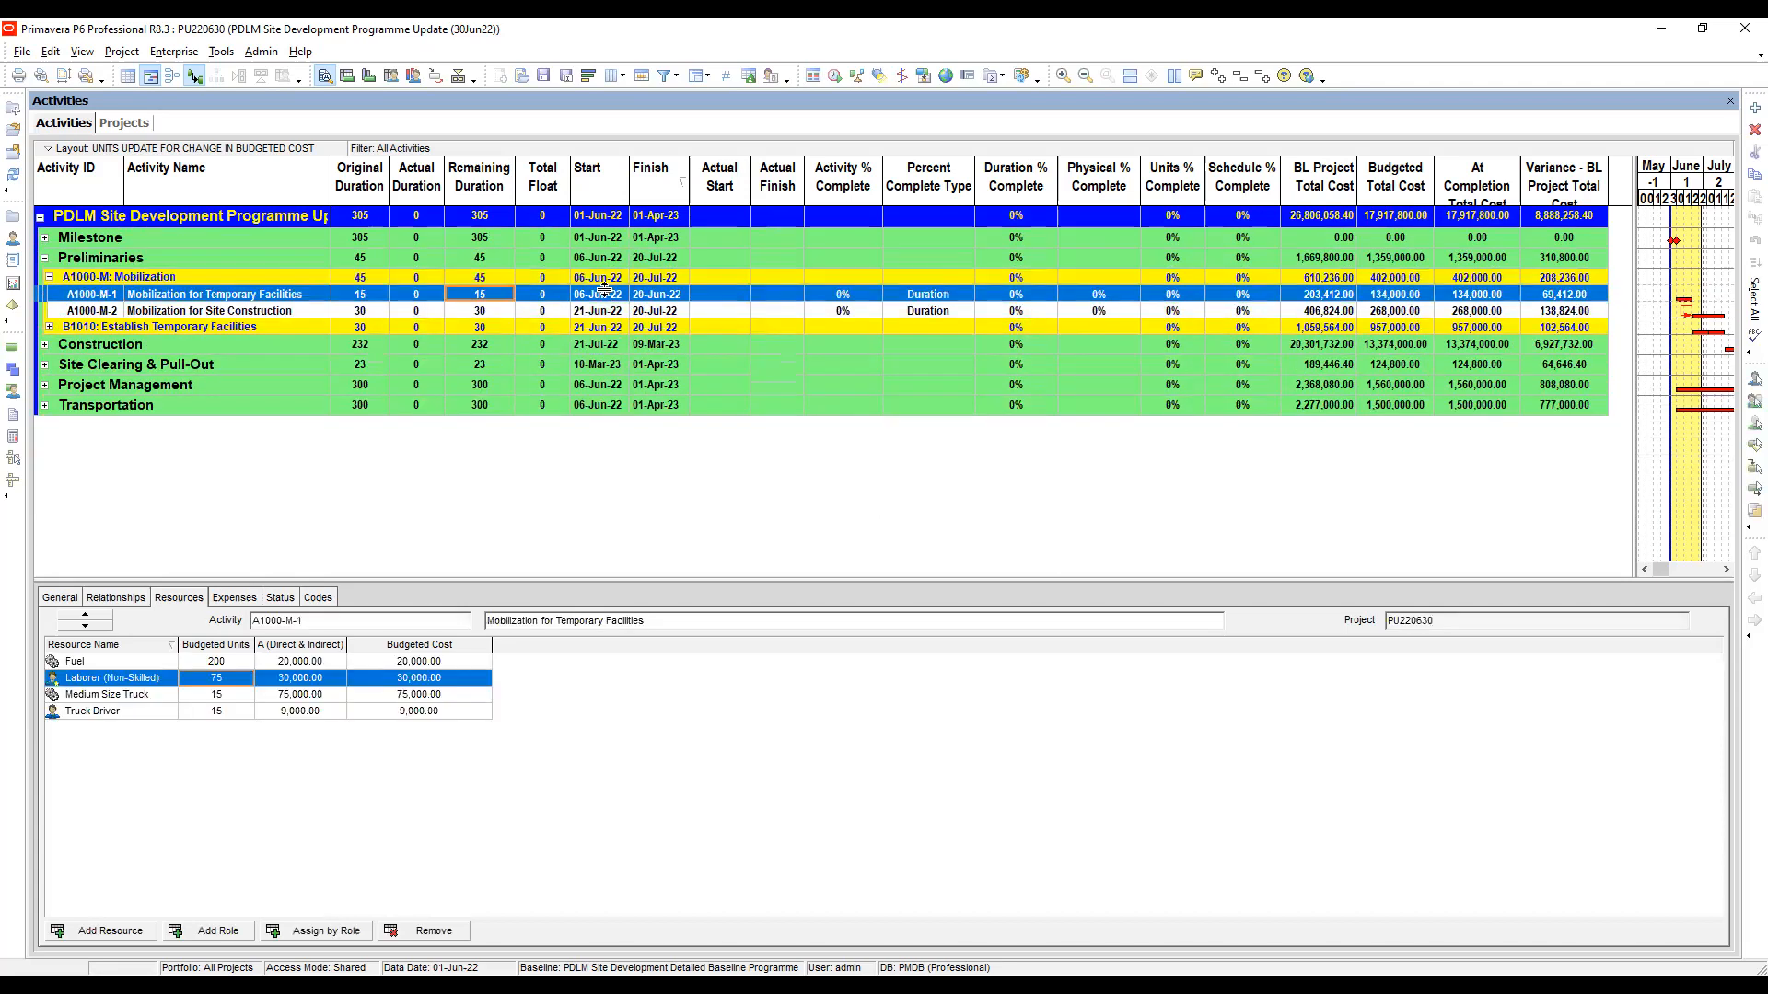
Examine the budgeted units, direct and indirect cost and budgeted cost of Fuel and Laborer (Non-Skilled) on activity A1000-M-1
click(228, 663)
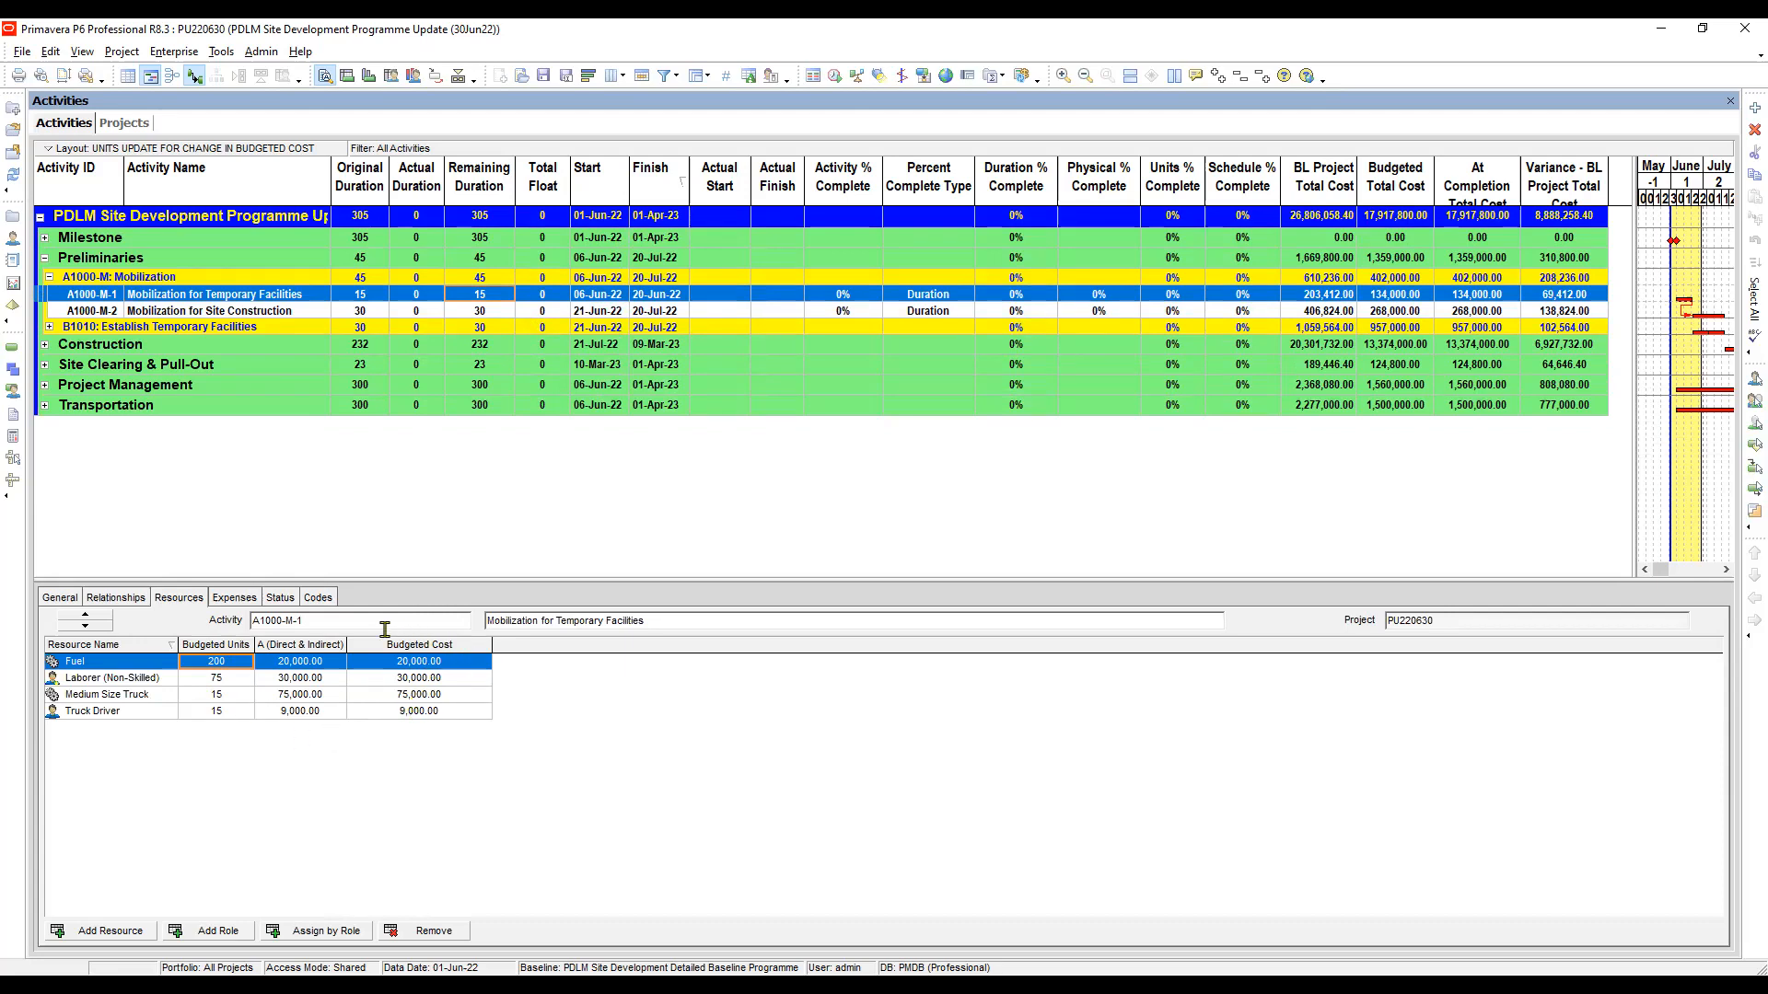
click(290, 667)
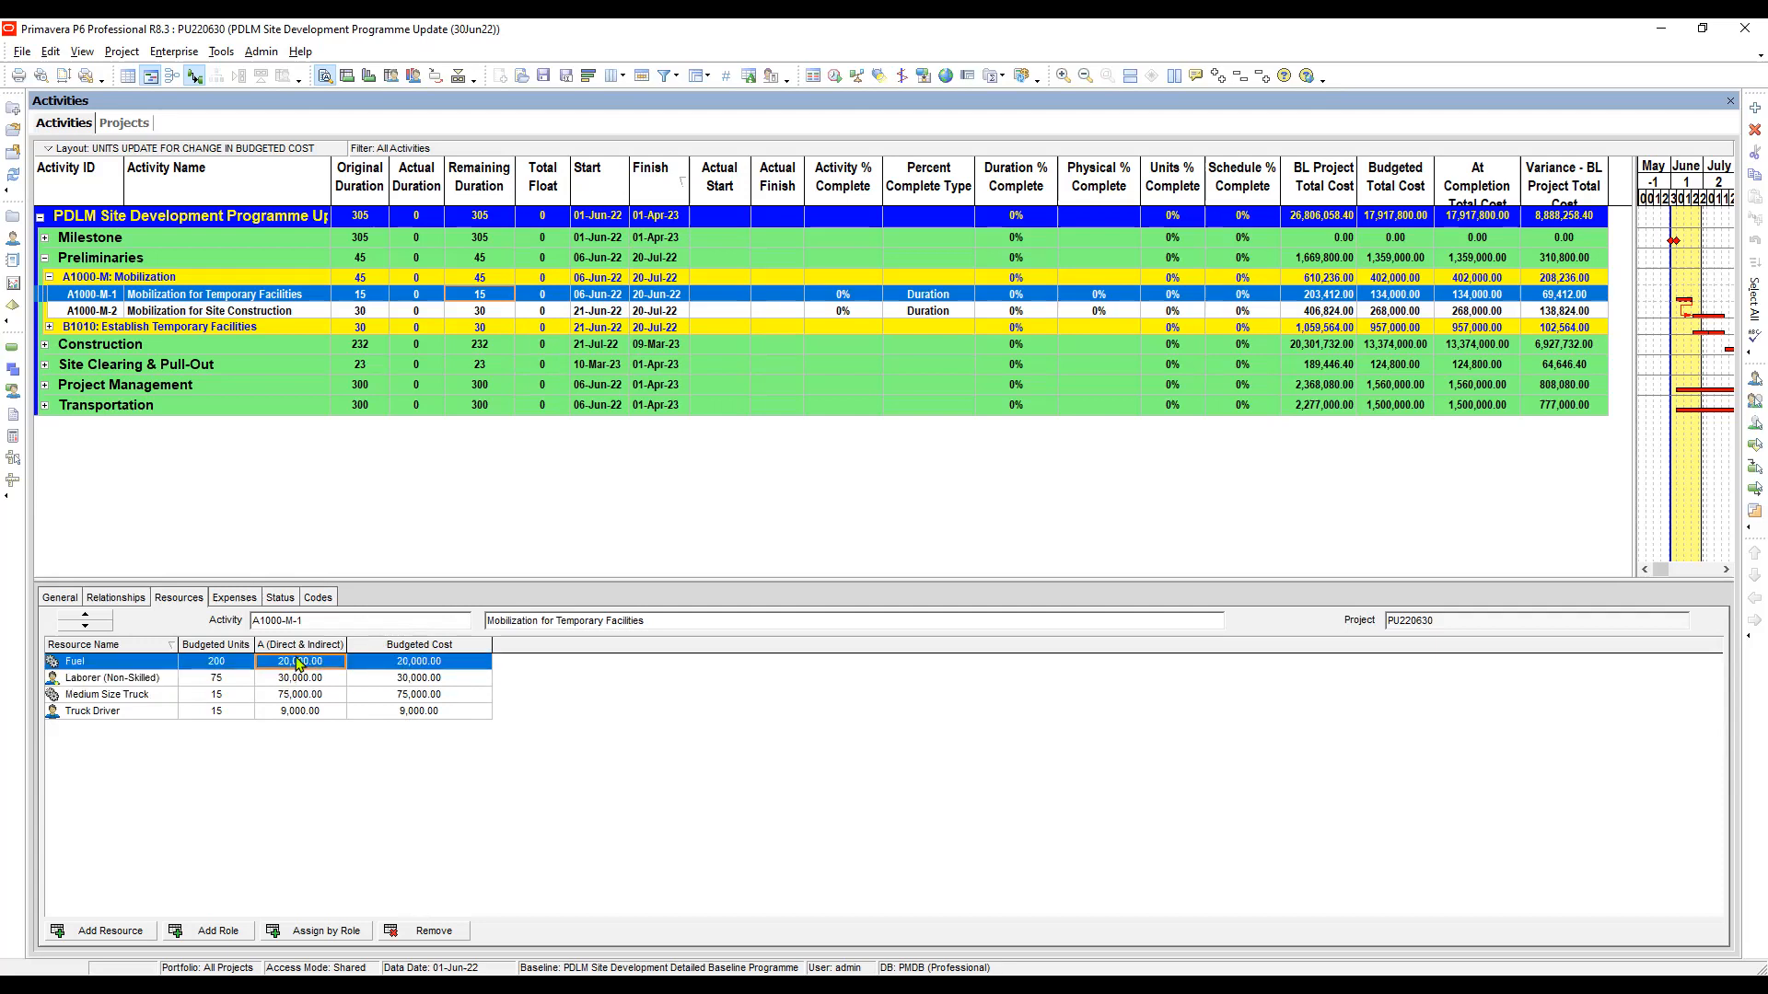
click(431, 685)
click(435, 664)
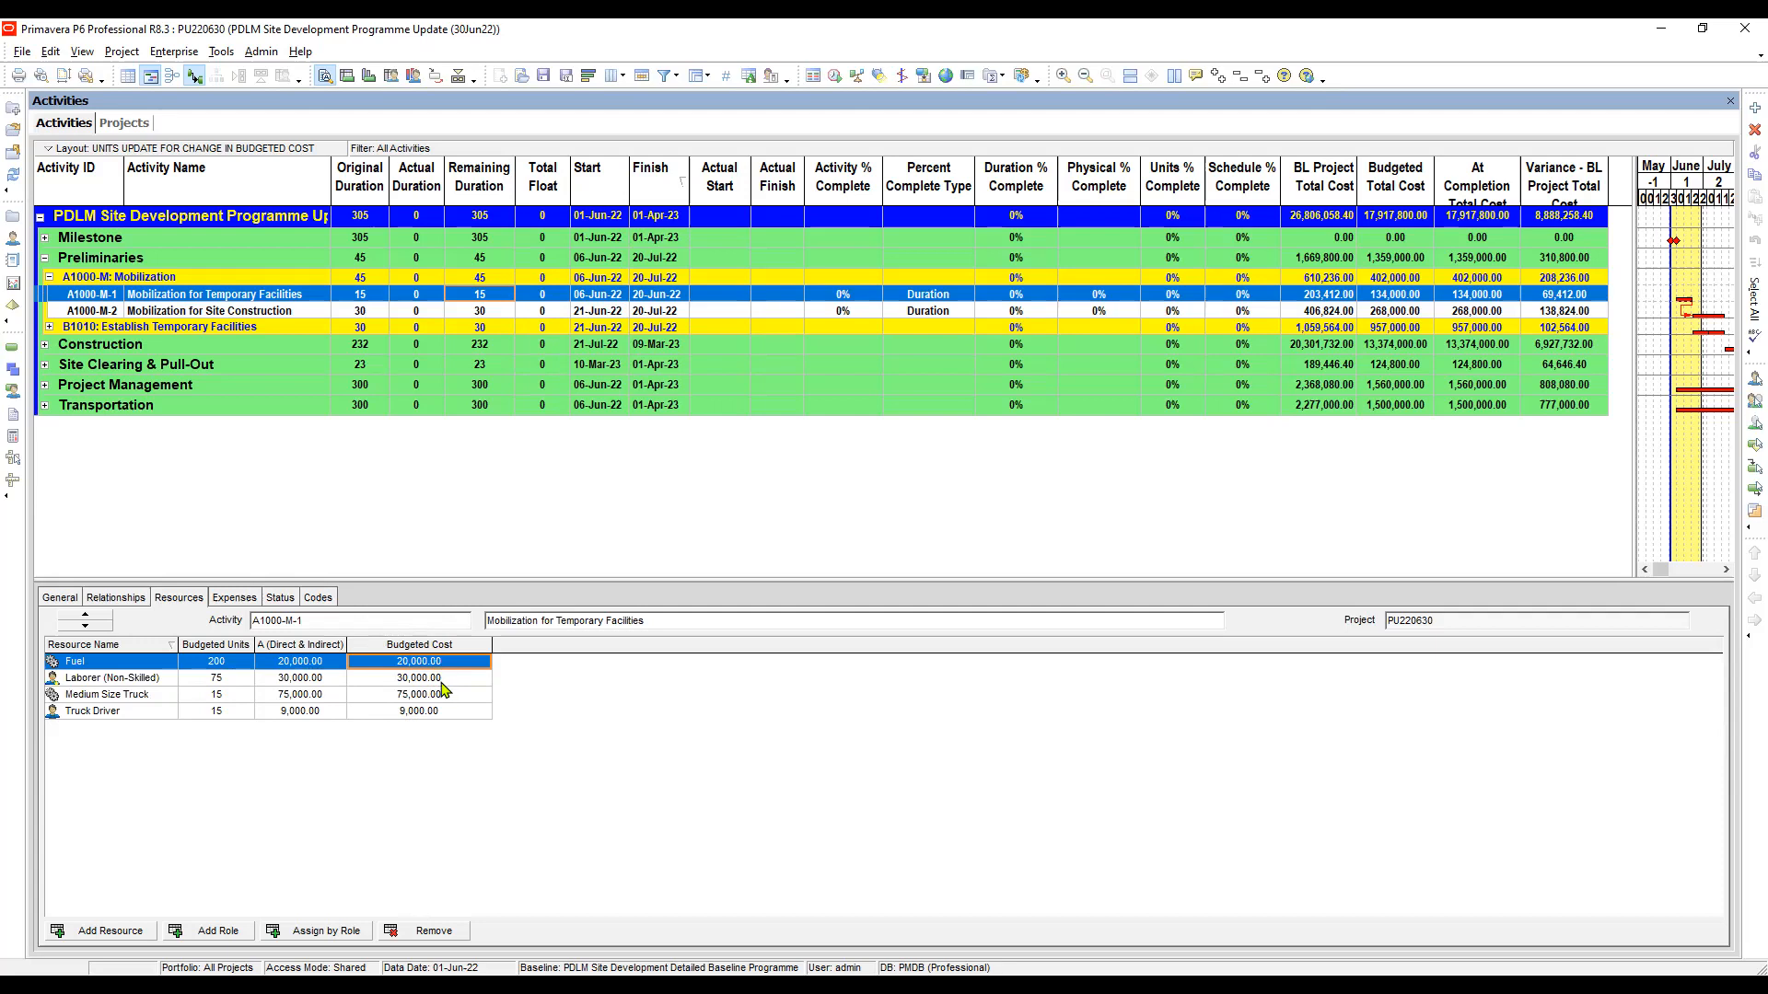
click(443, 684)
click(436, 665)
click(436, 679)
click(431, 663)
Compare the budgeted units of Fuel, Laborer, Medium Size Truck and Truck Driver, and check the direct and indirect costs of Fuel and Laborer
click(230, 663)
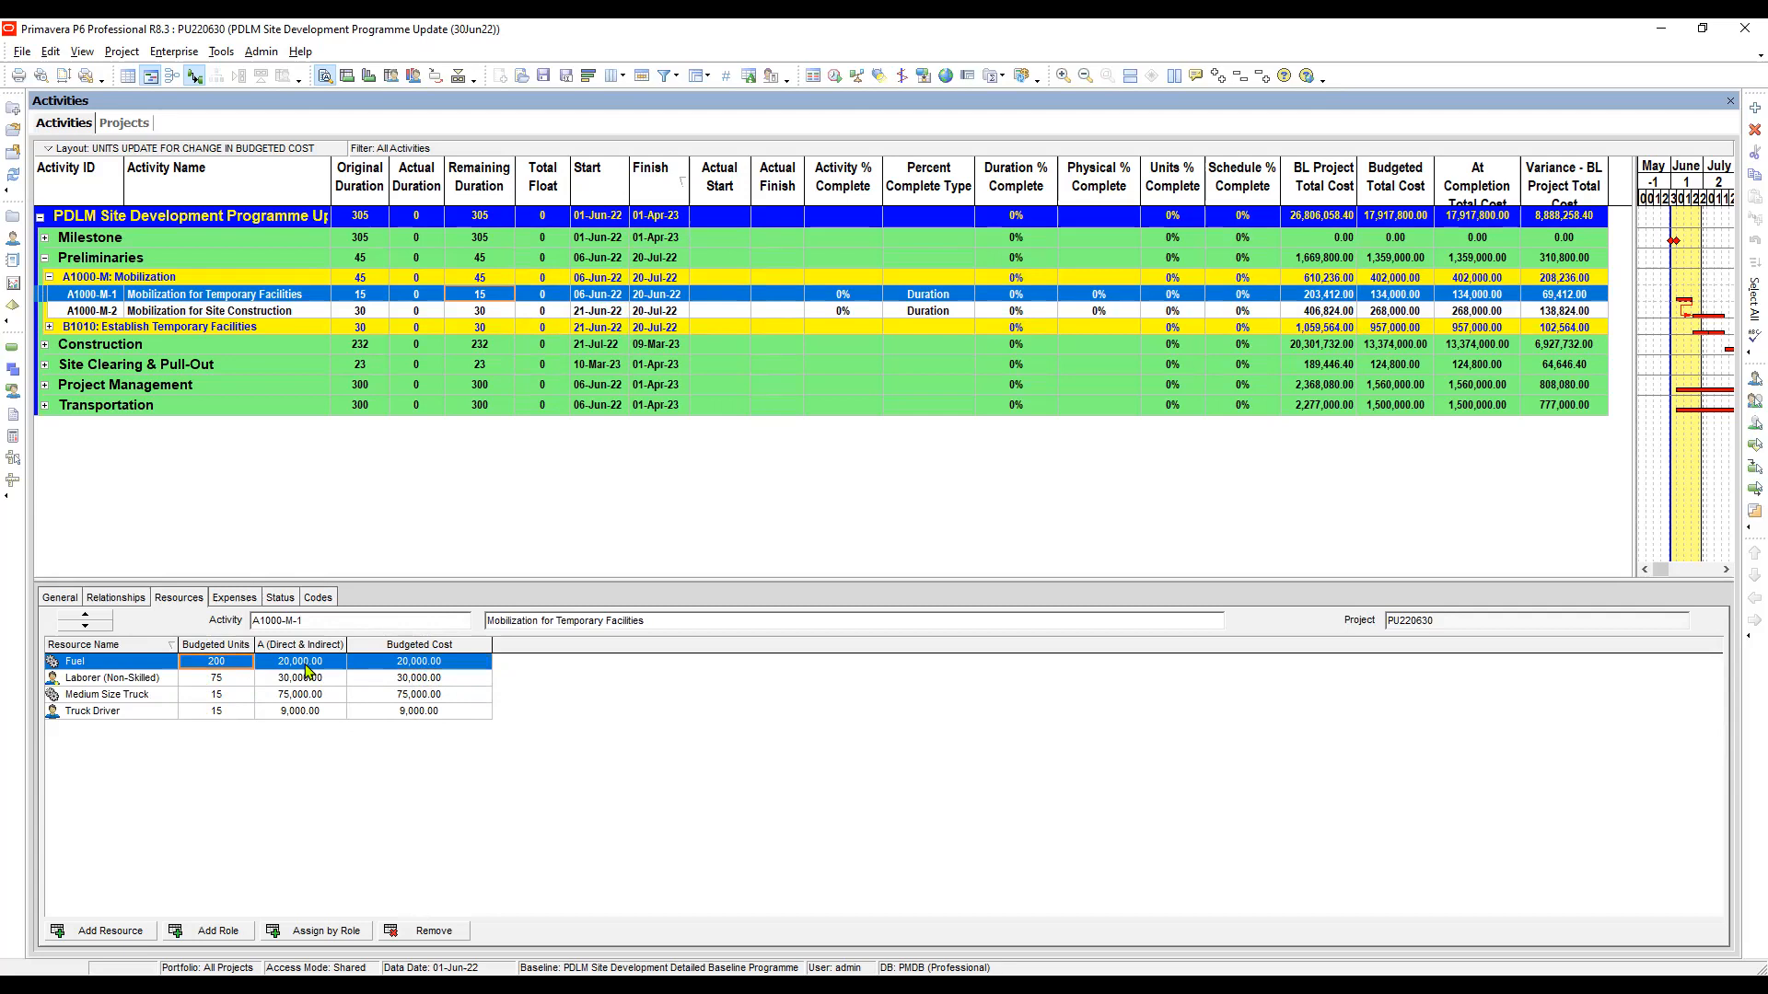
click(232, 680)
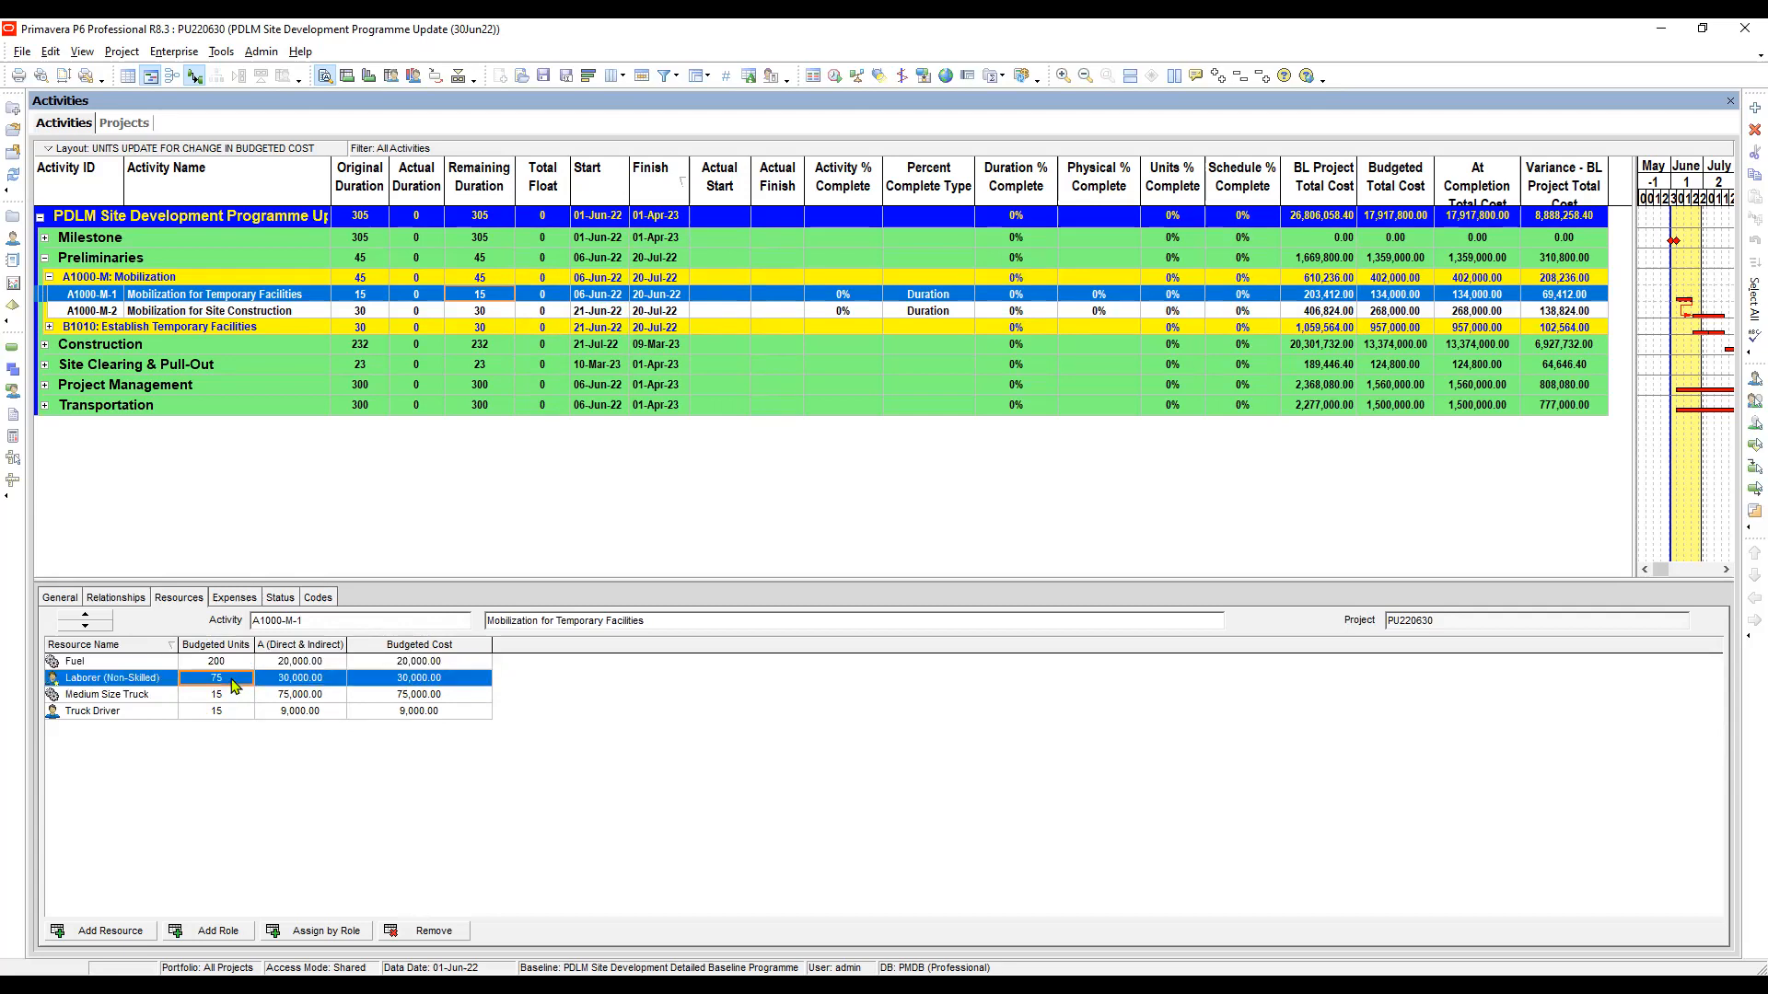
click(312, 678)
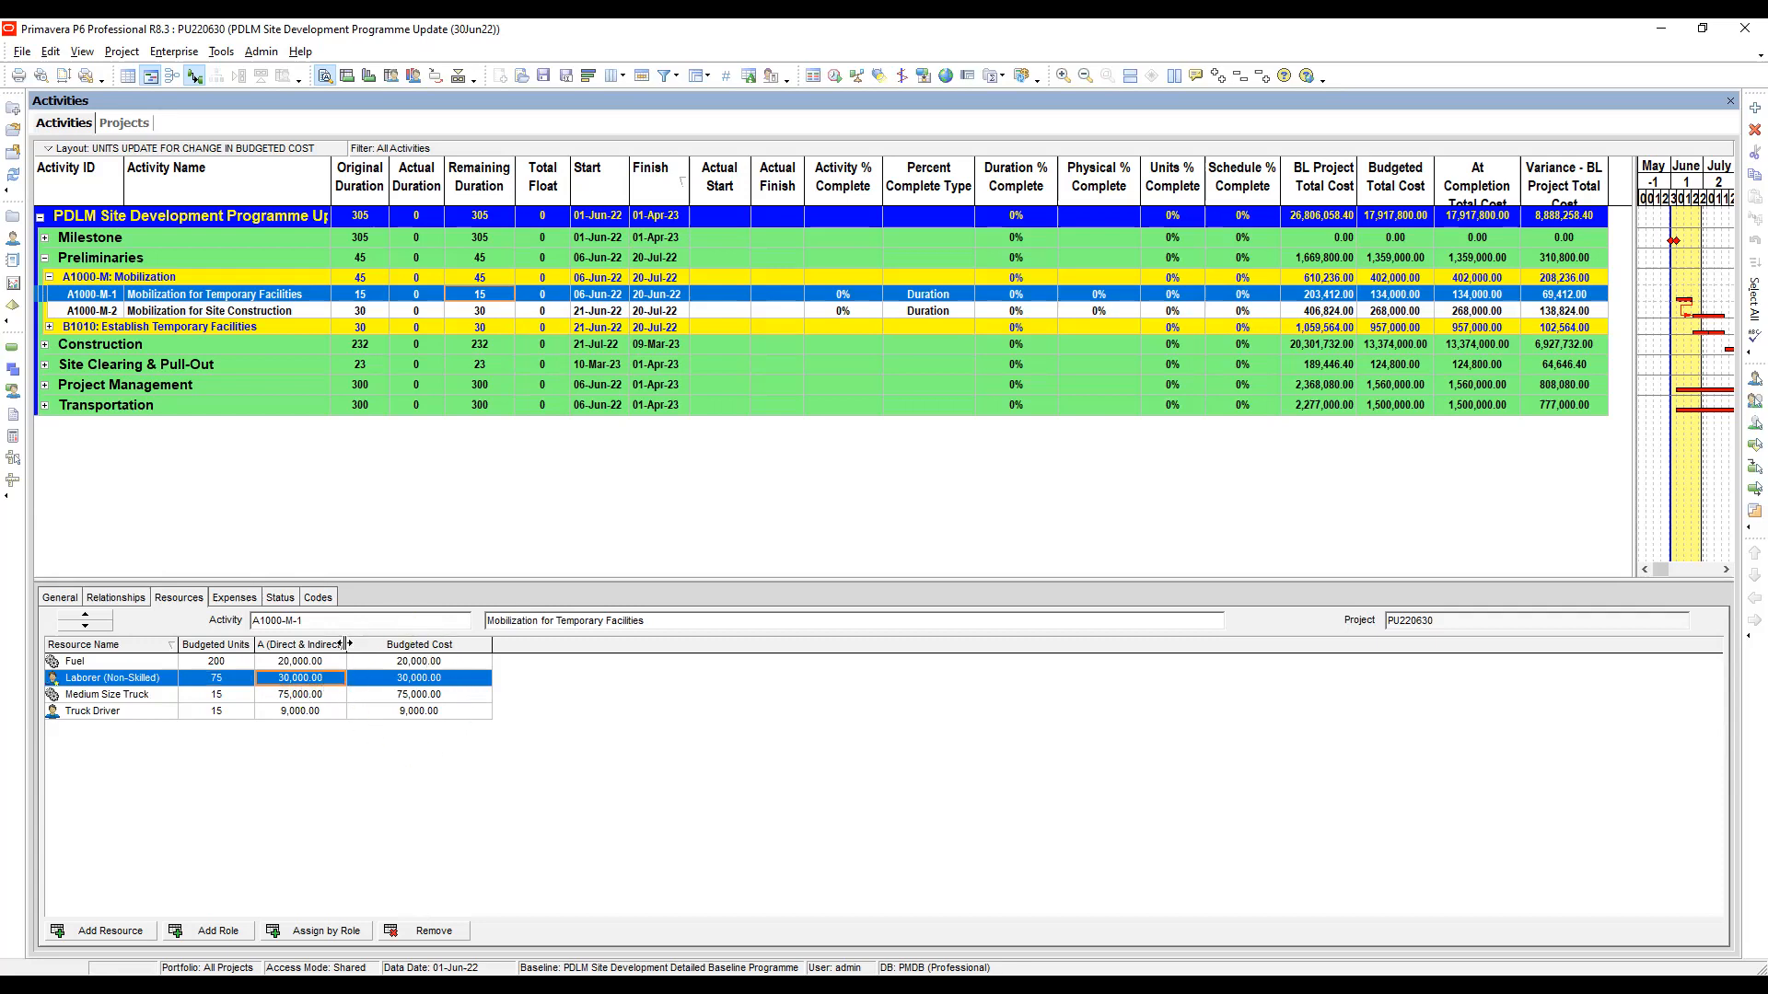
click(223, 696)
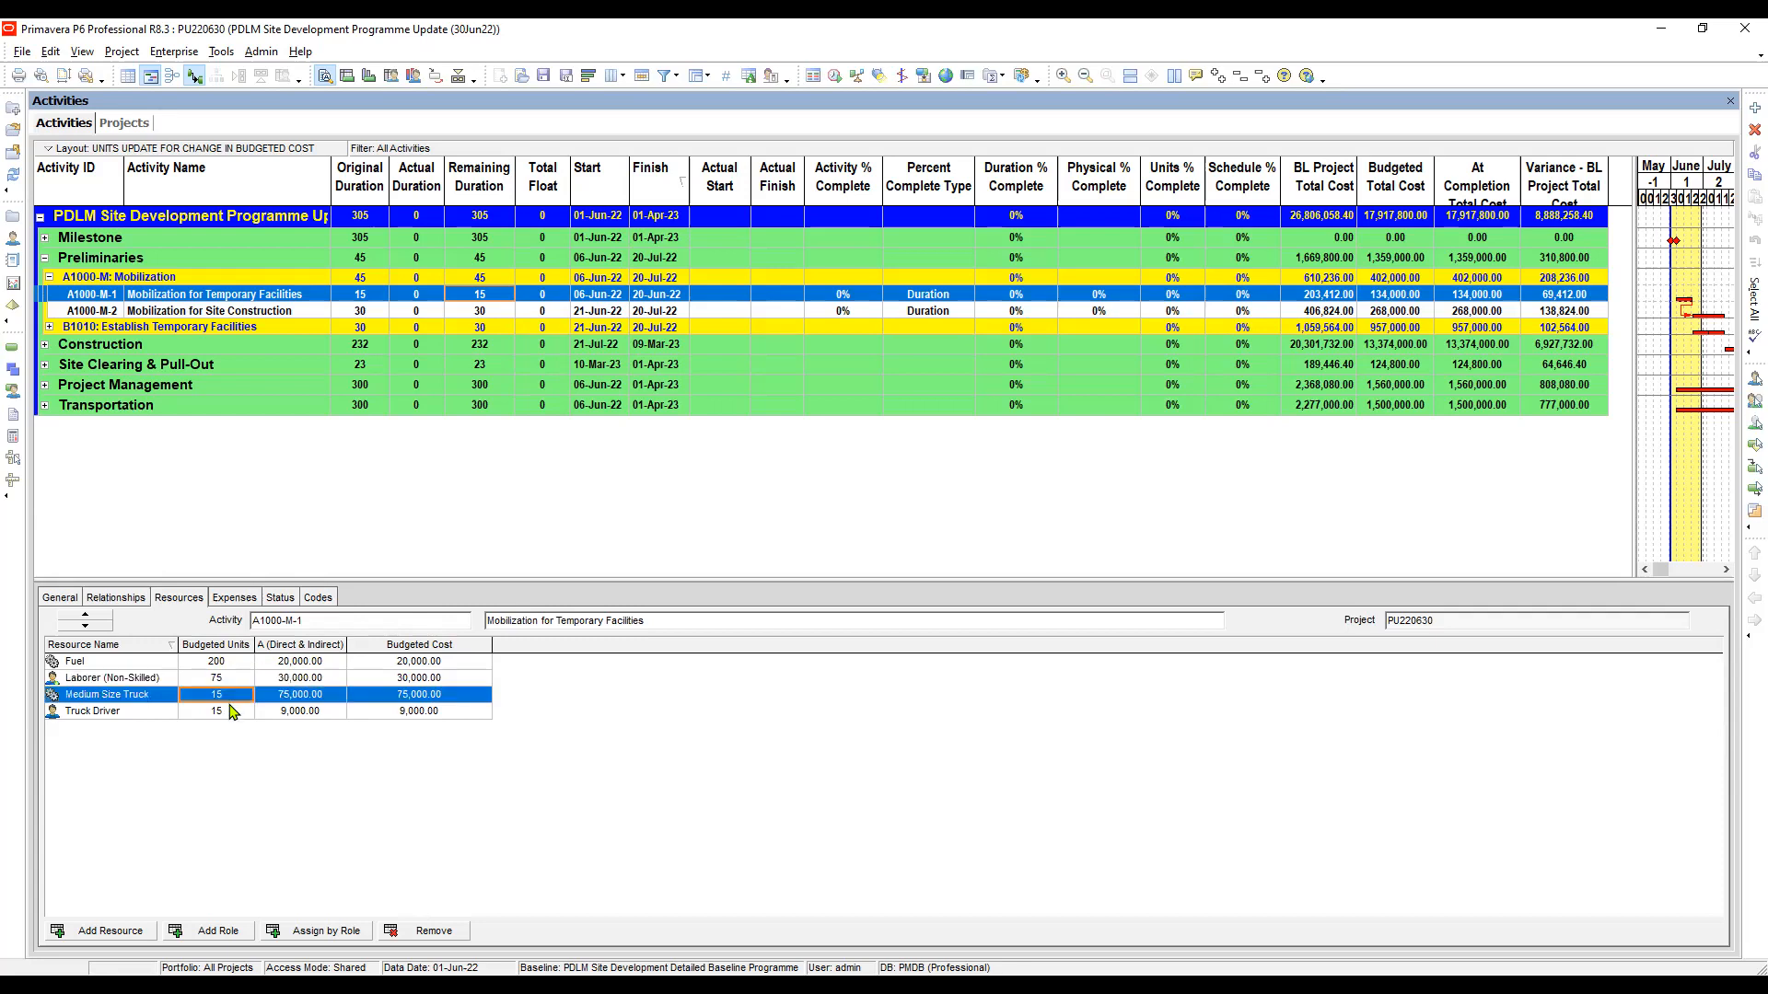
click(231, 711)
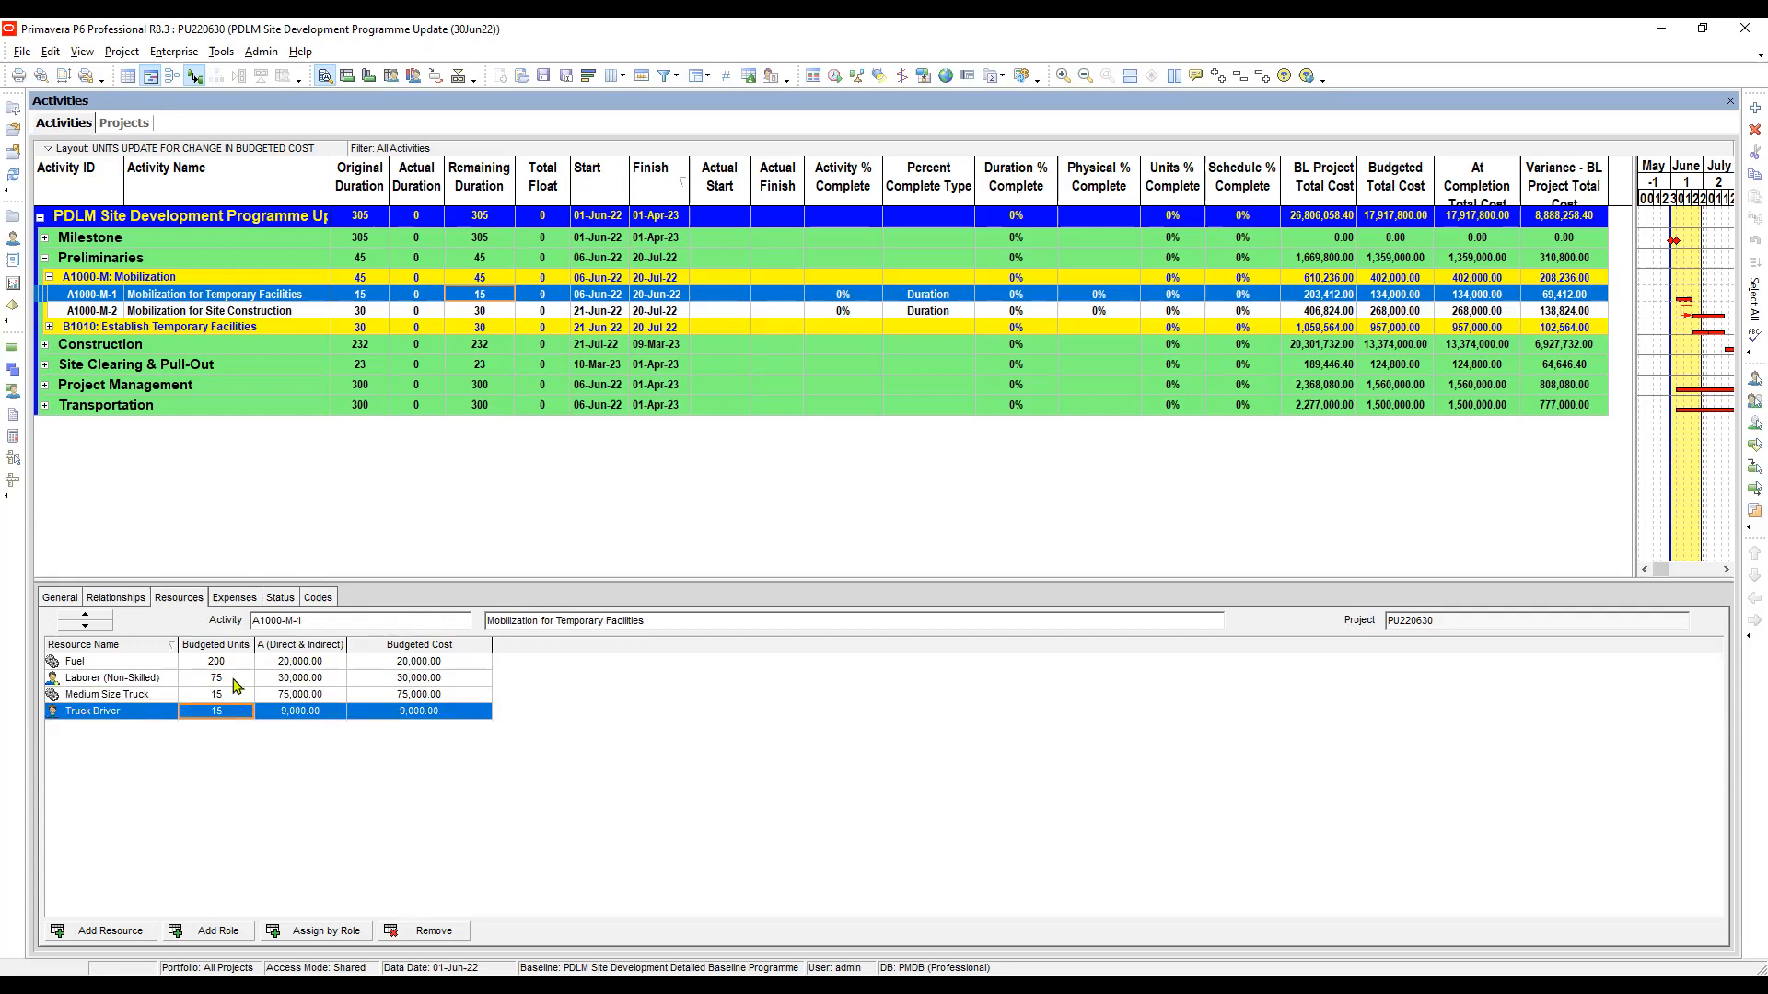
click(237, 682)
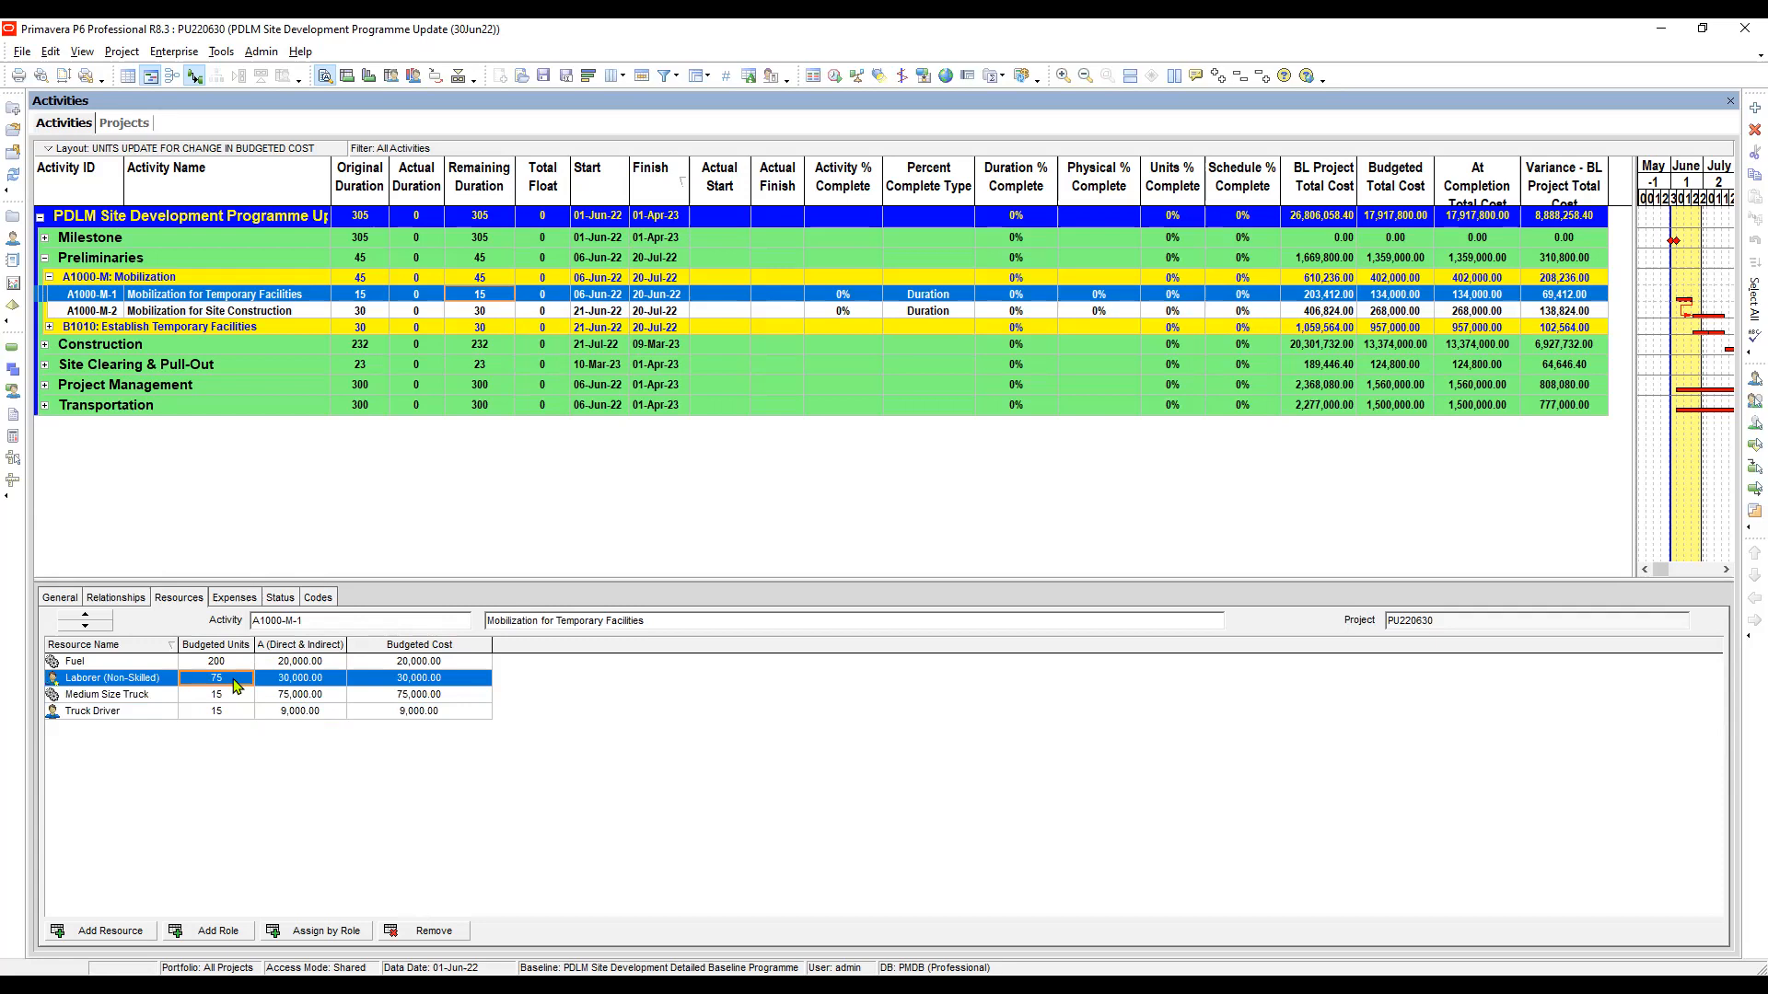
click(232, 662)
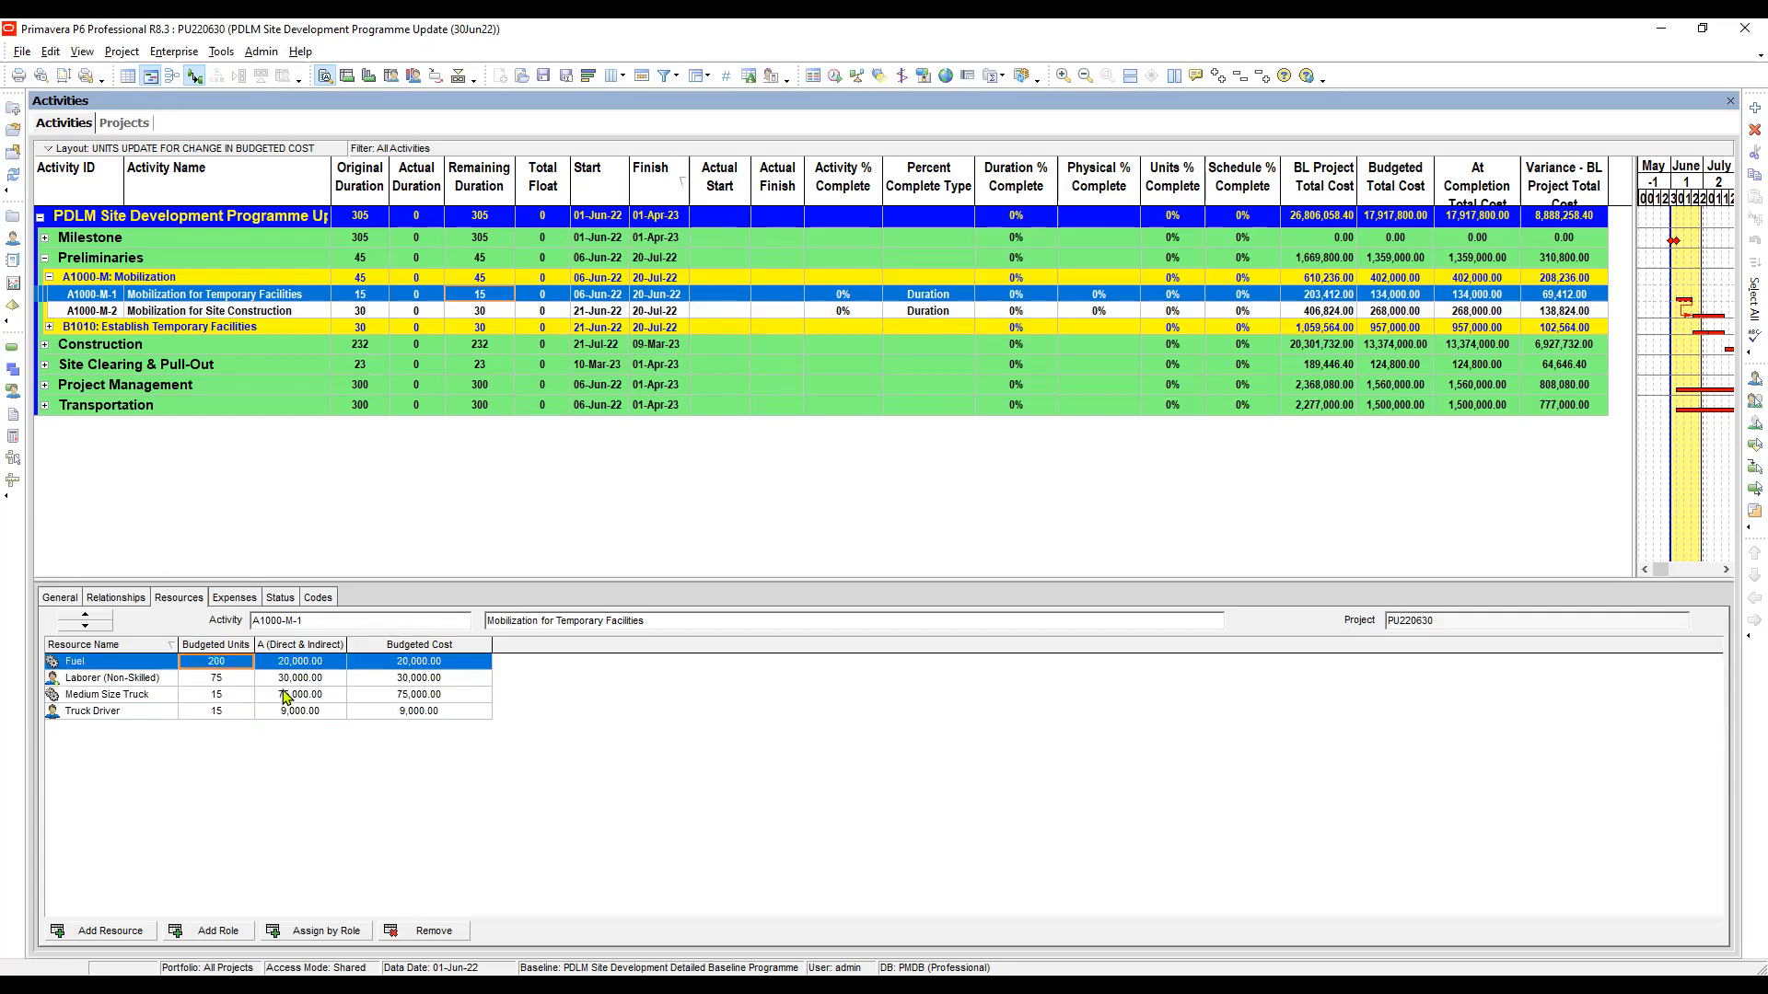
click(303, 665)
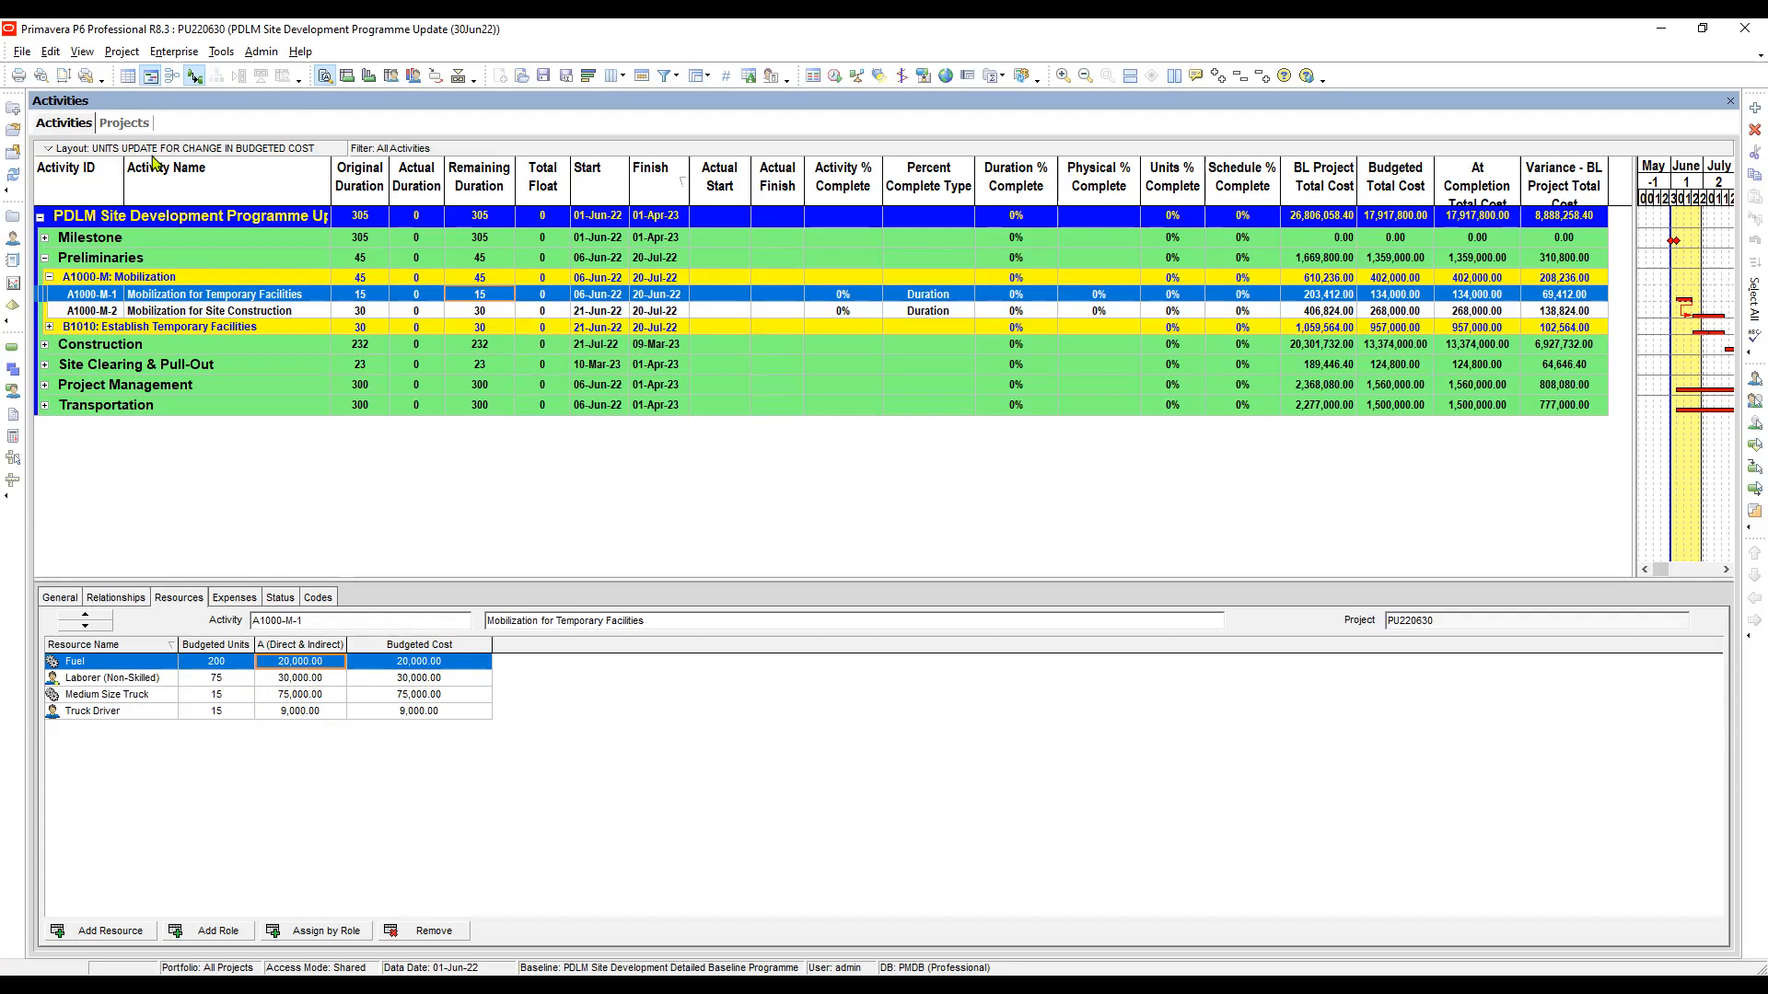
Review project PU220630's calculation settings for updating units when resource assignment costs change, and return to its activities
click(133, 125)
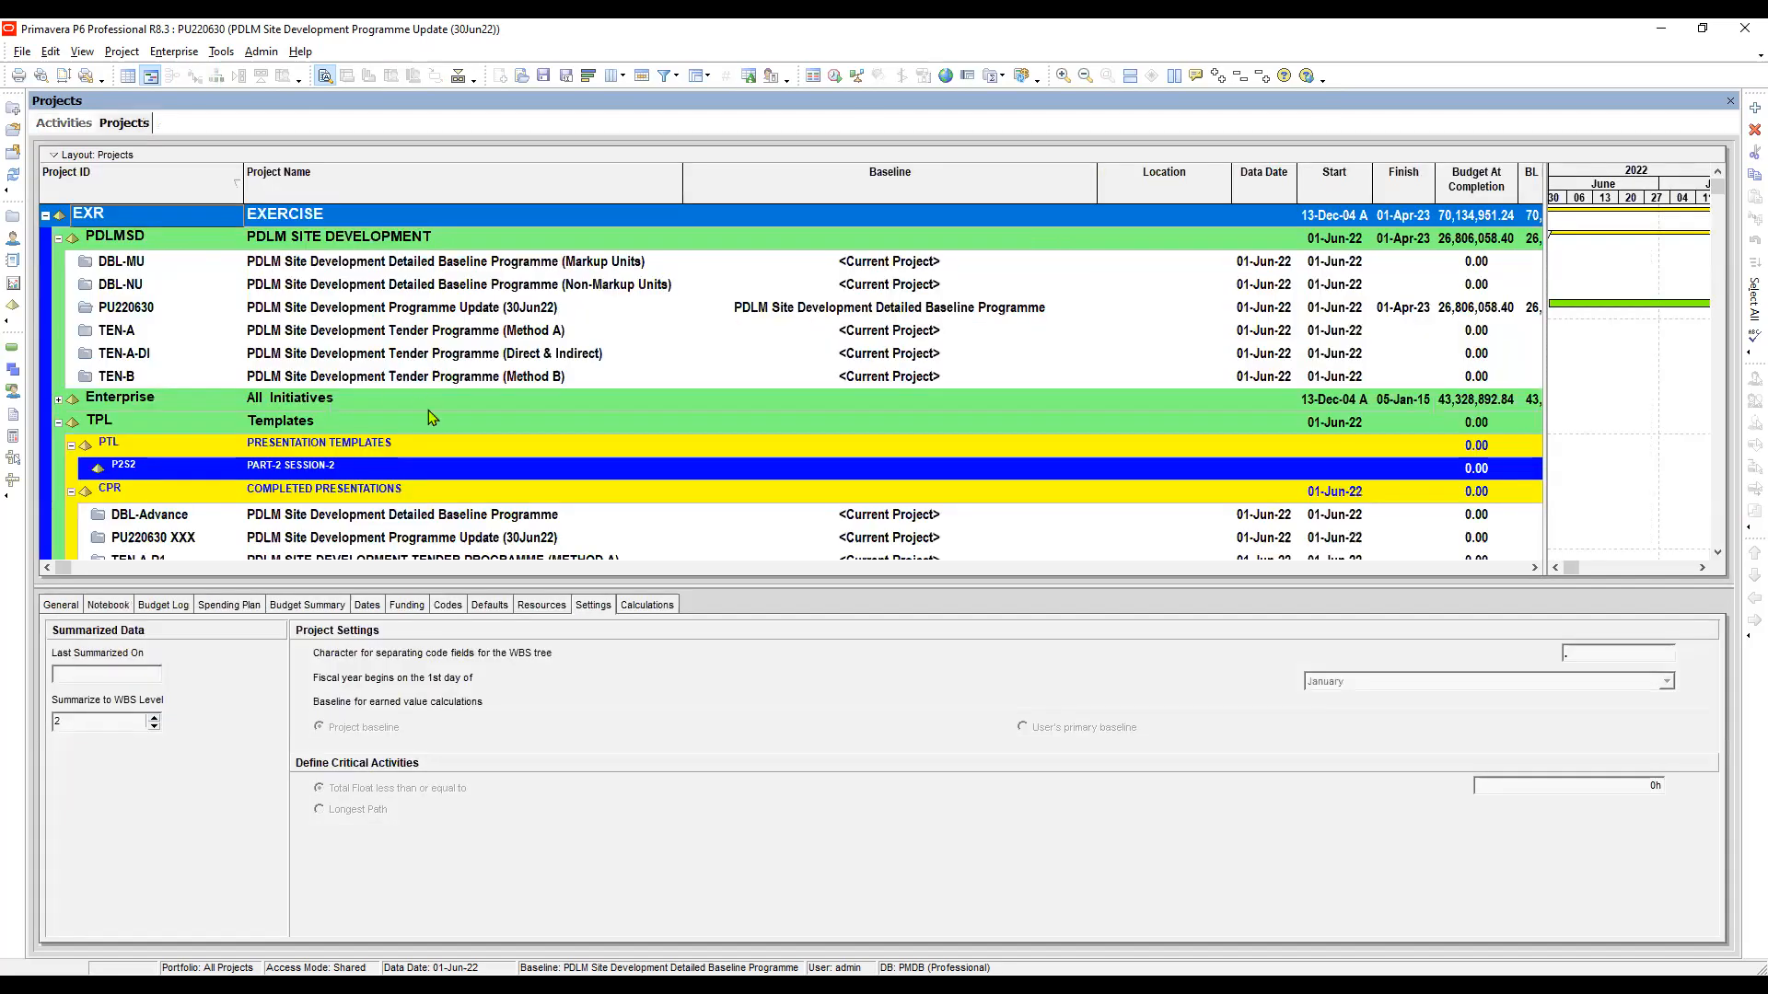
click(175, 312)
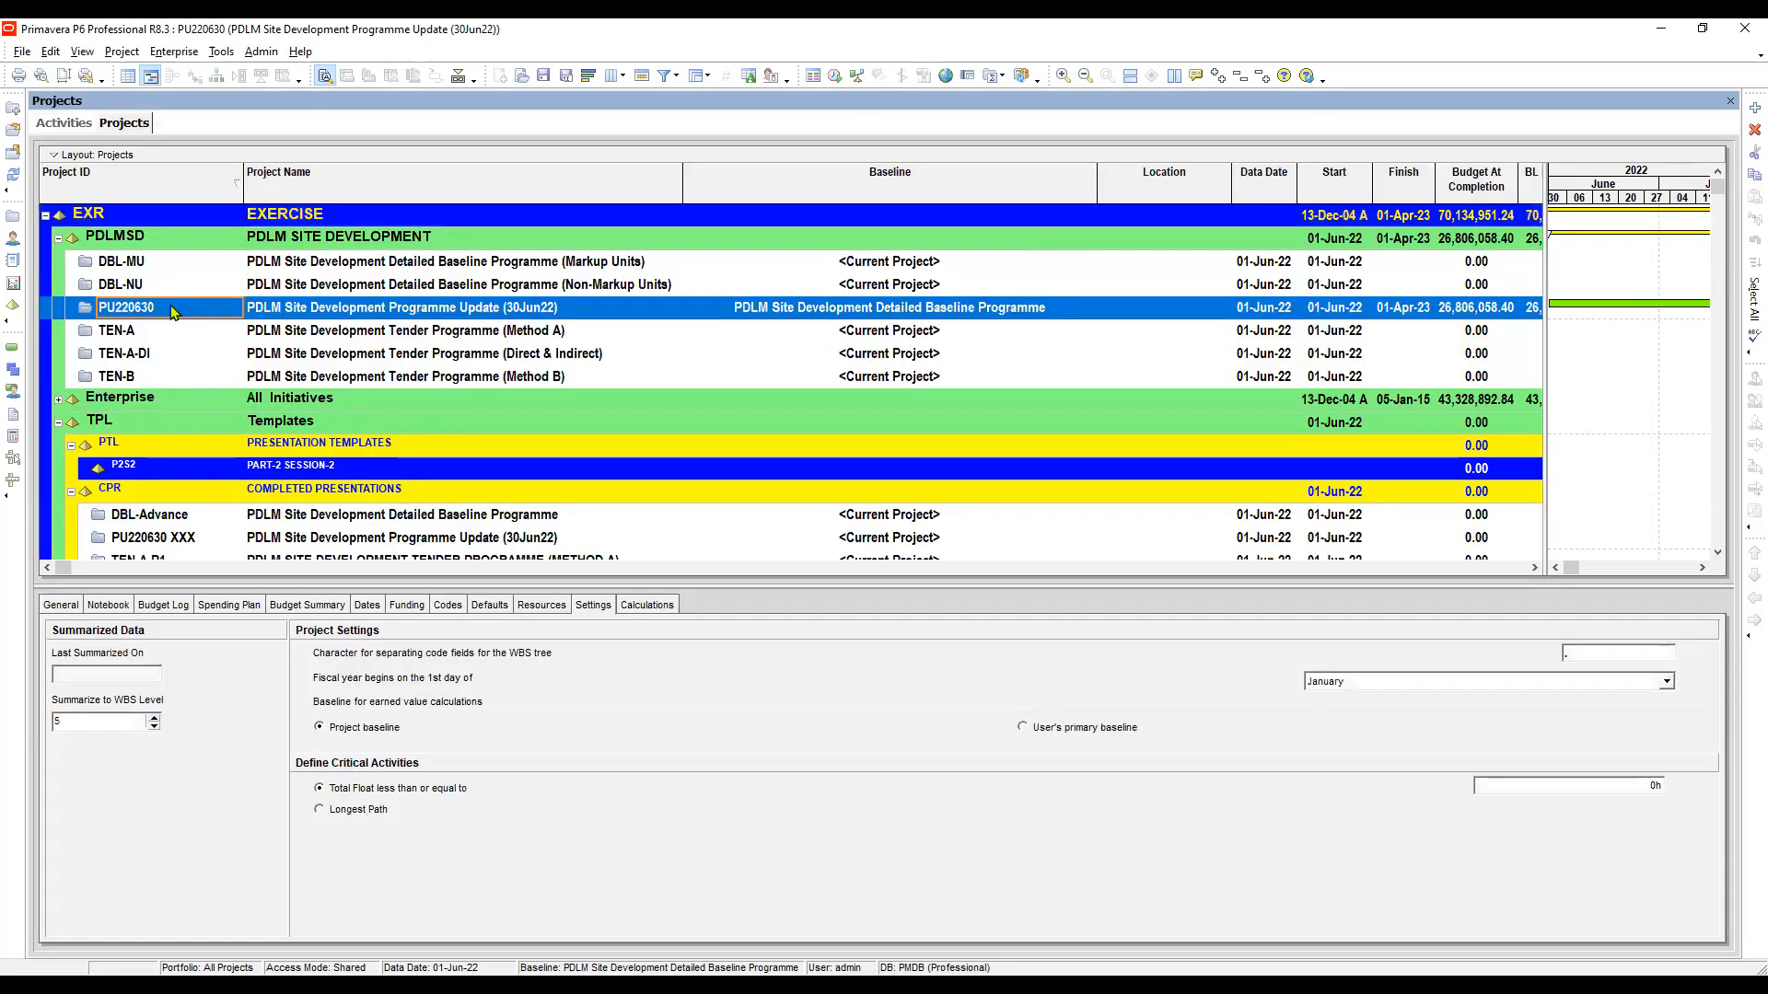
click(647, 605)
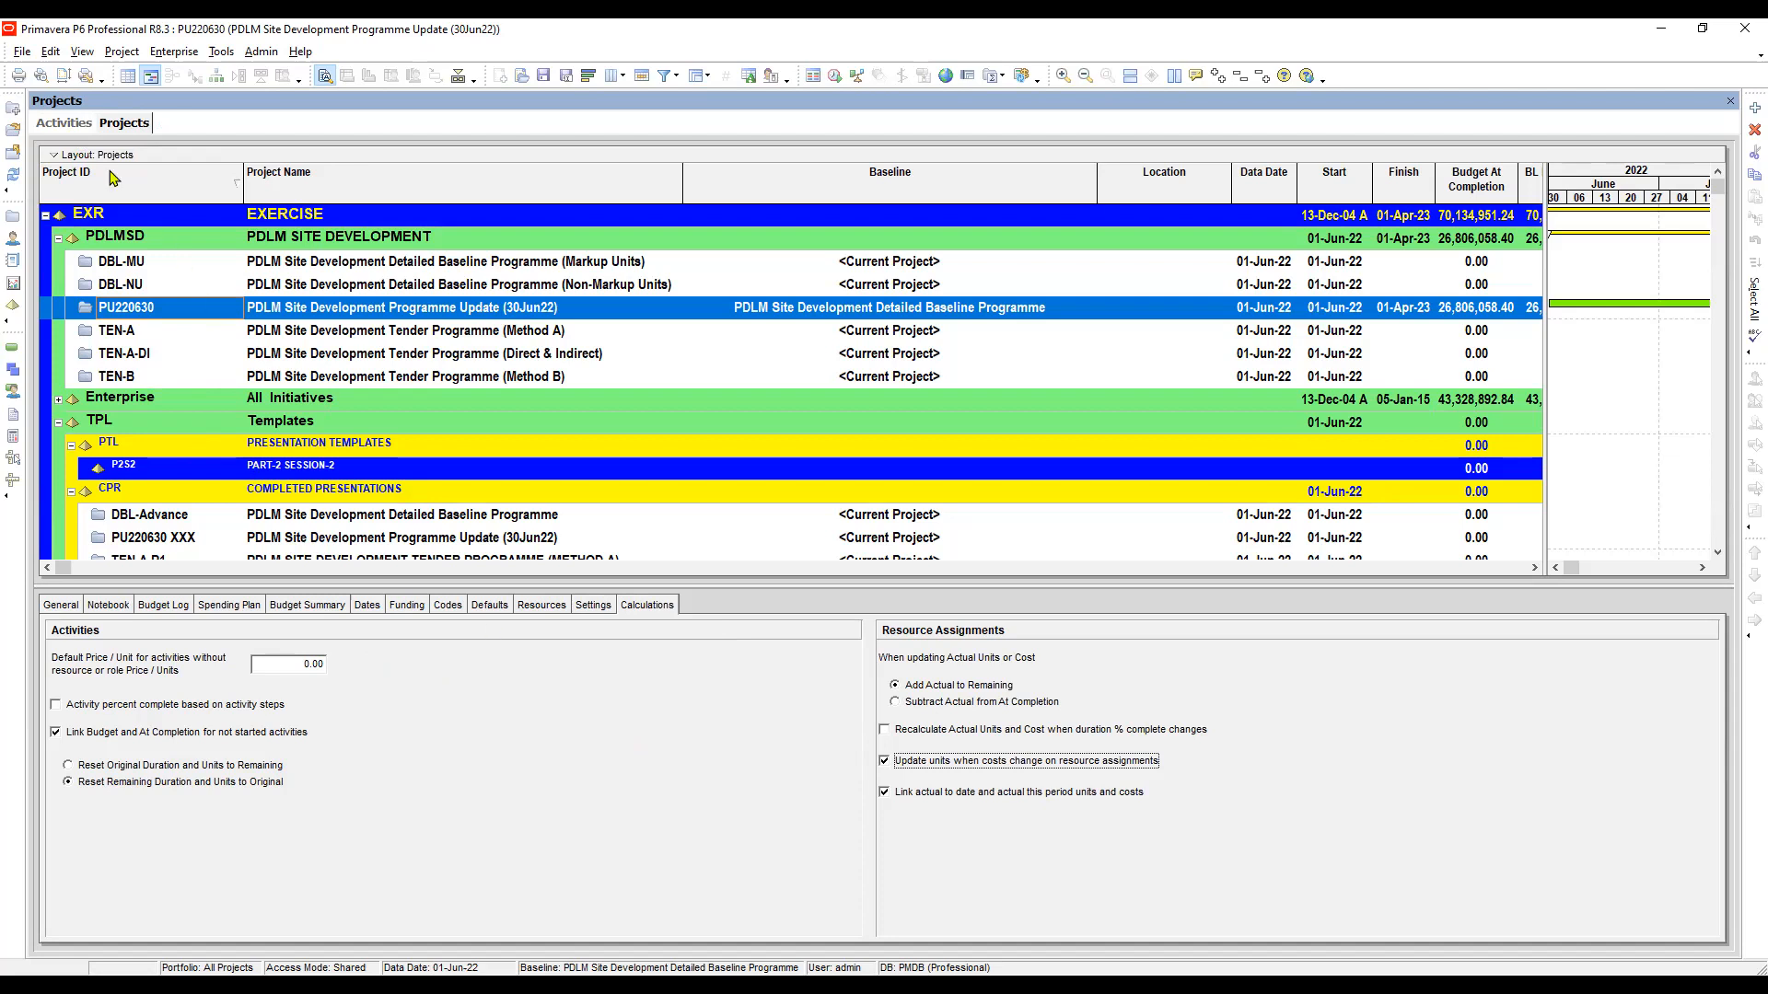
click(62, 125)
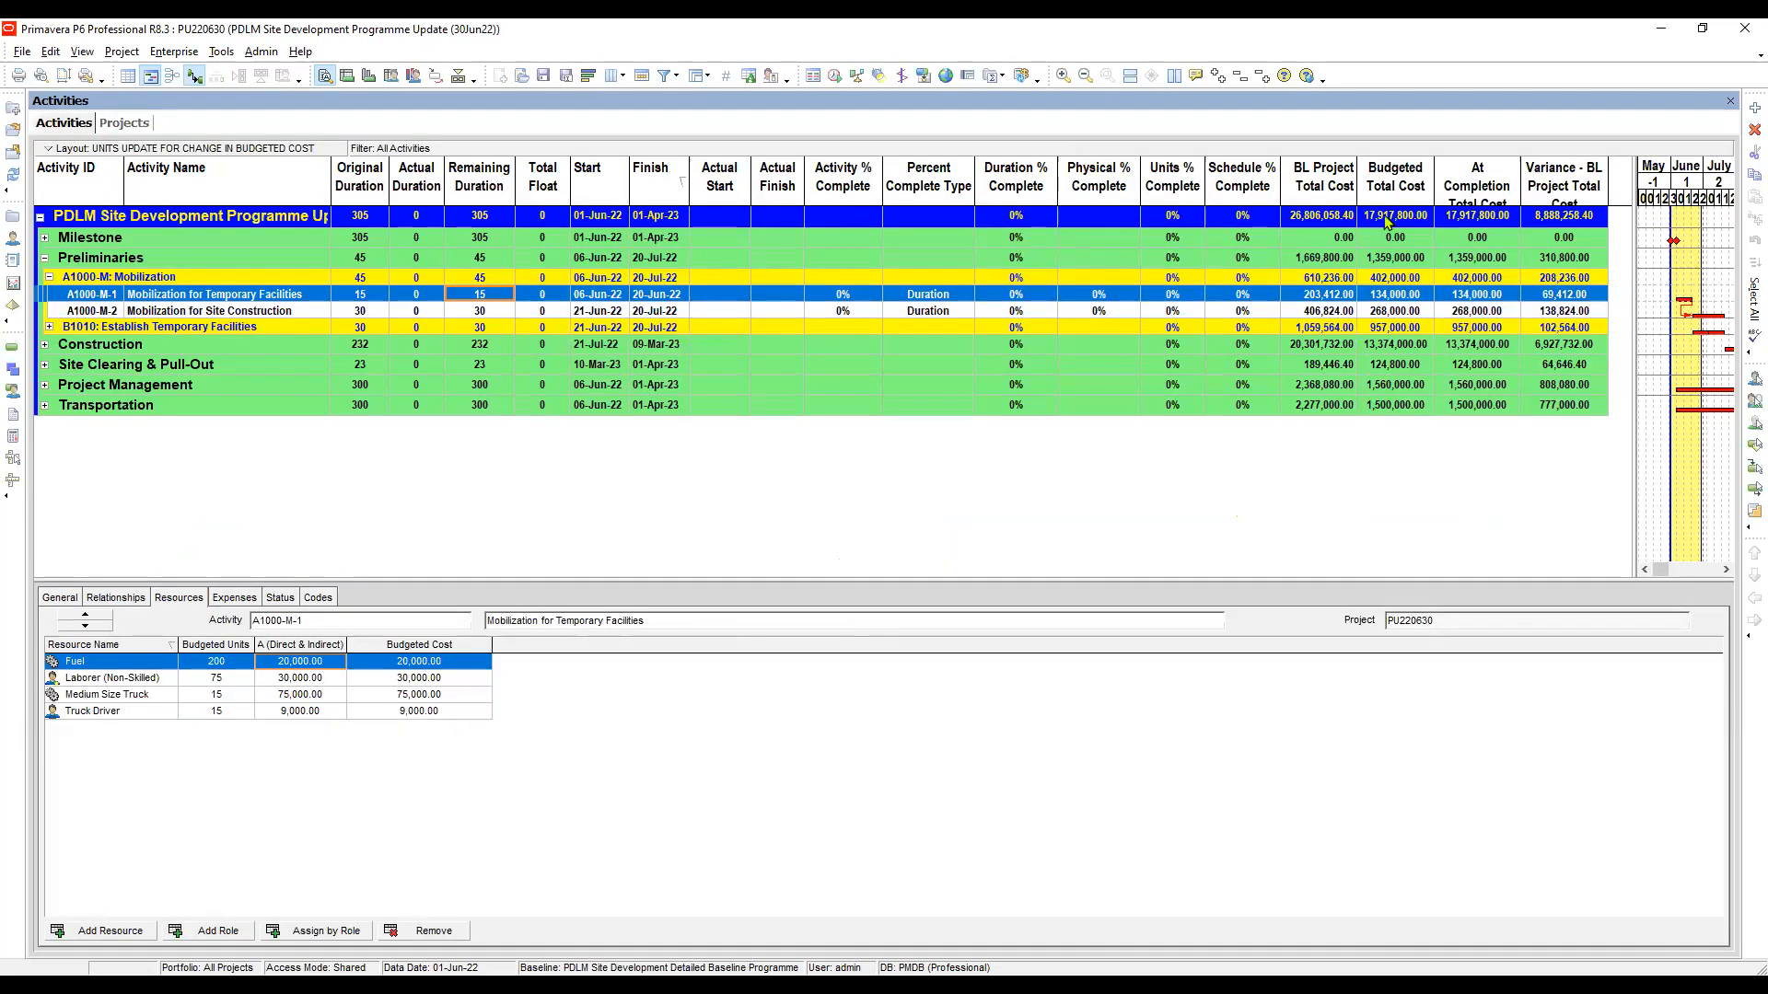
Find the Resource Budgeted Cost (DBP) global change and open it for modification
click(1388, 220)
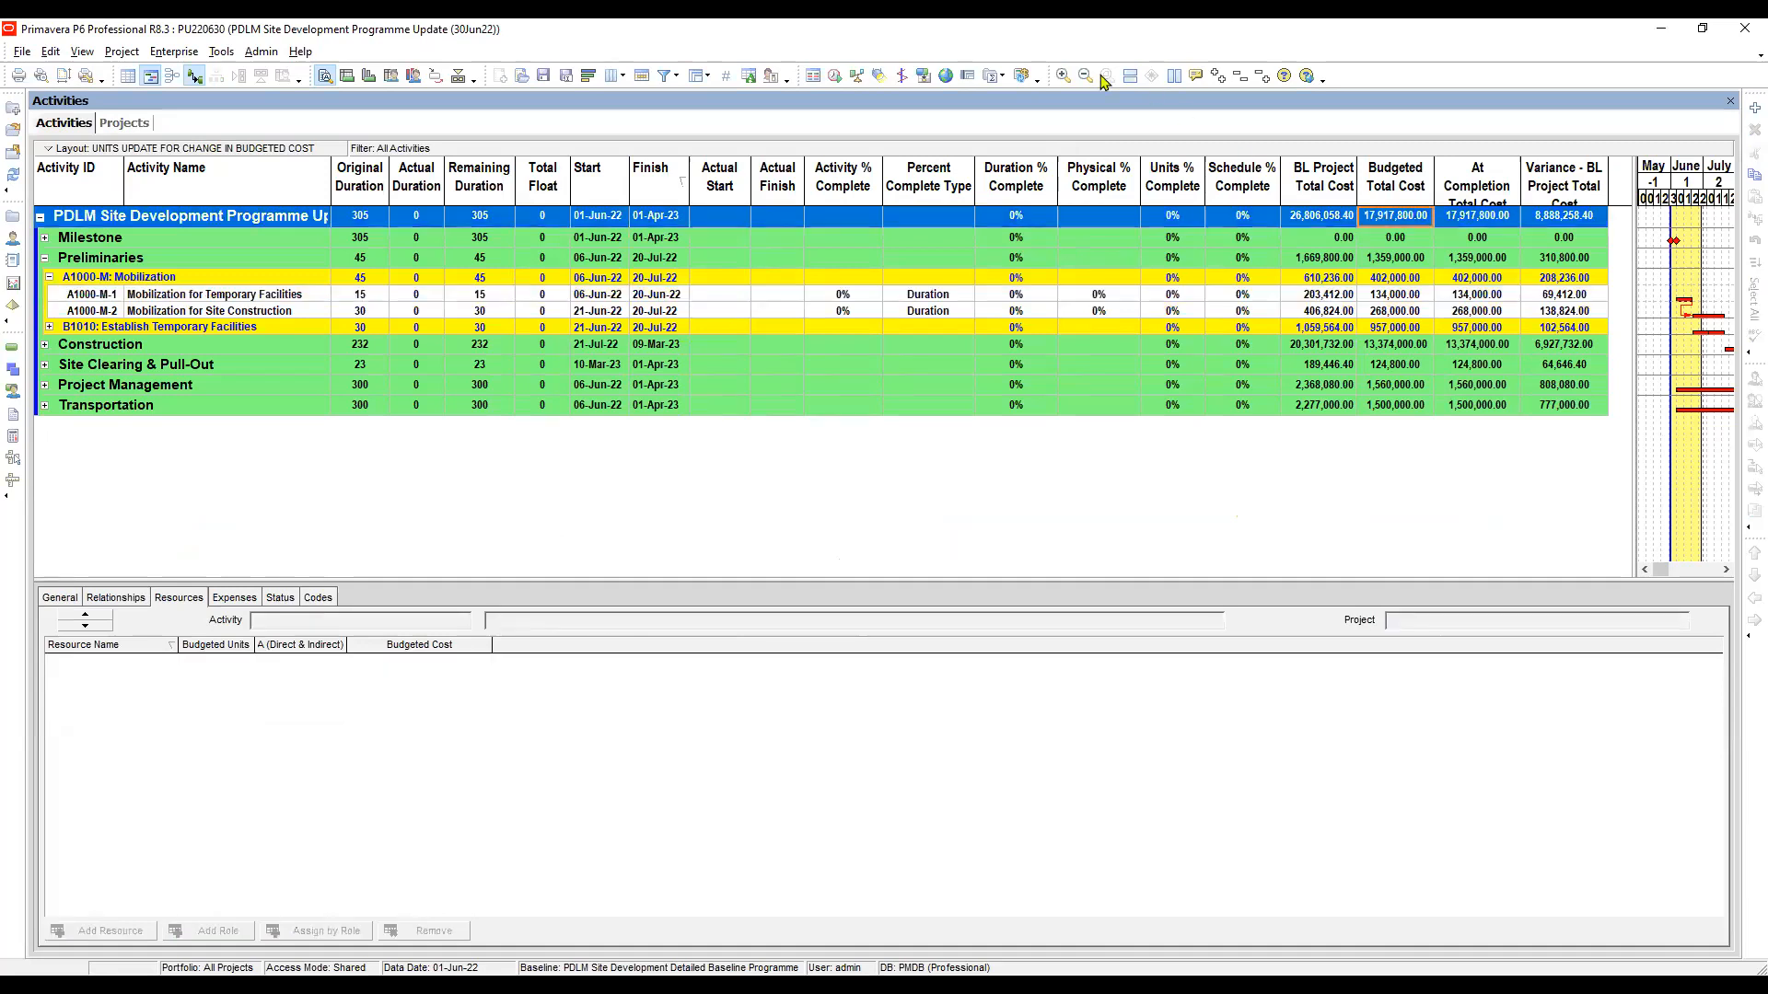
click(947, 76)
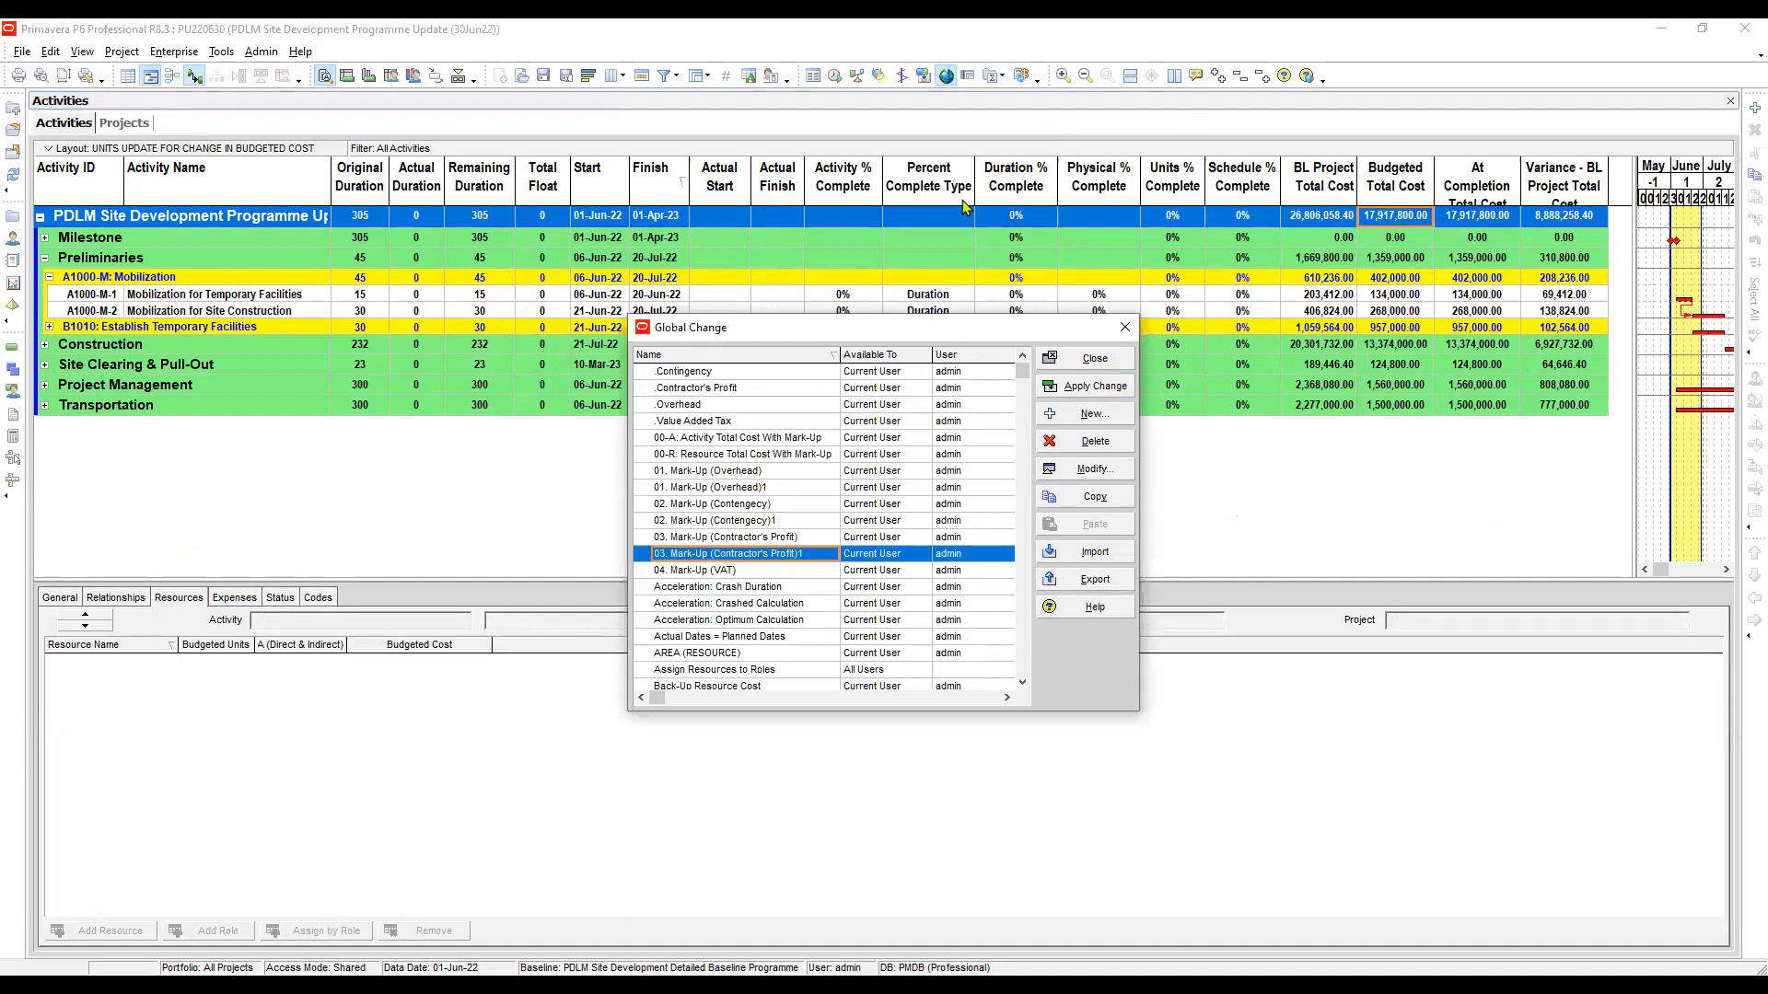
scroll(963, 201, down, 2)
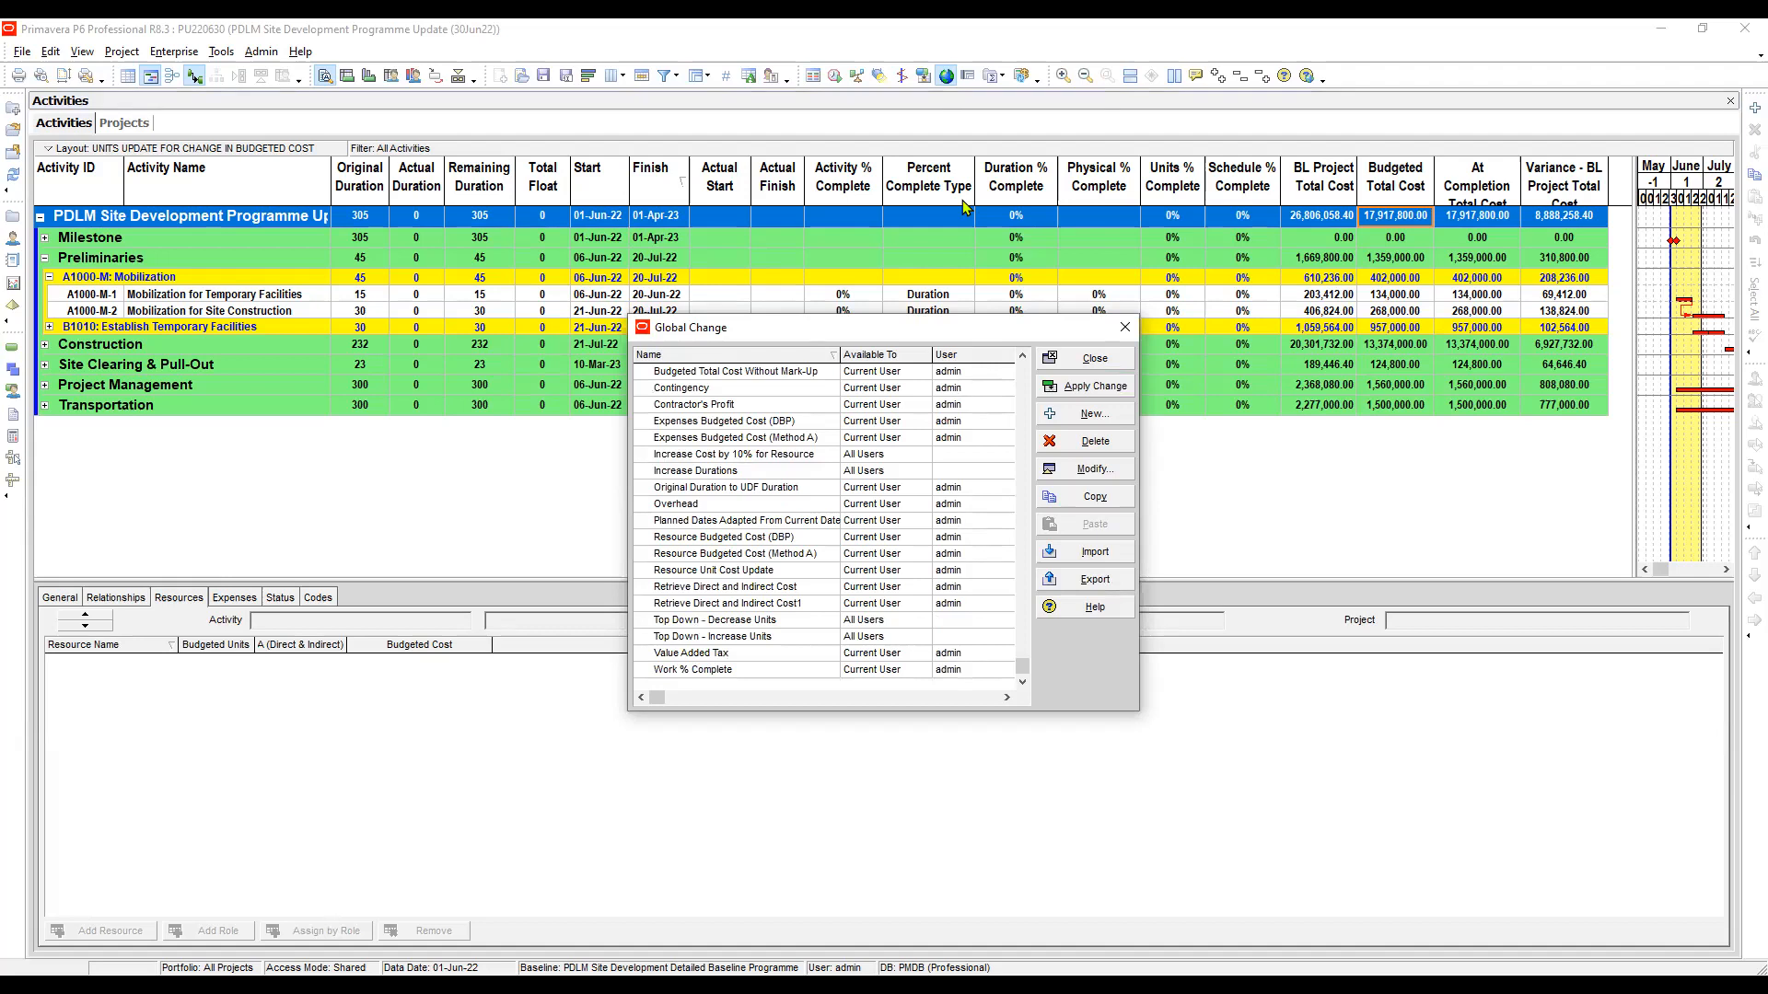
key(r)
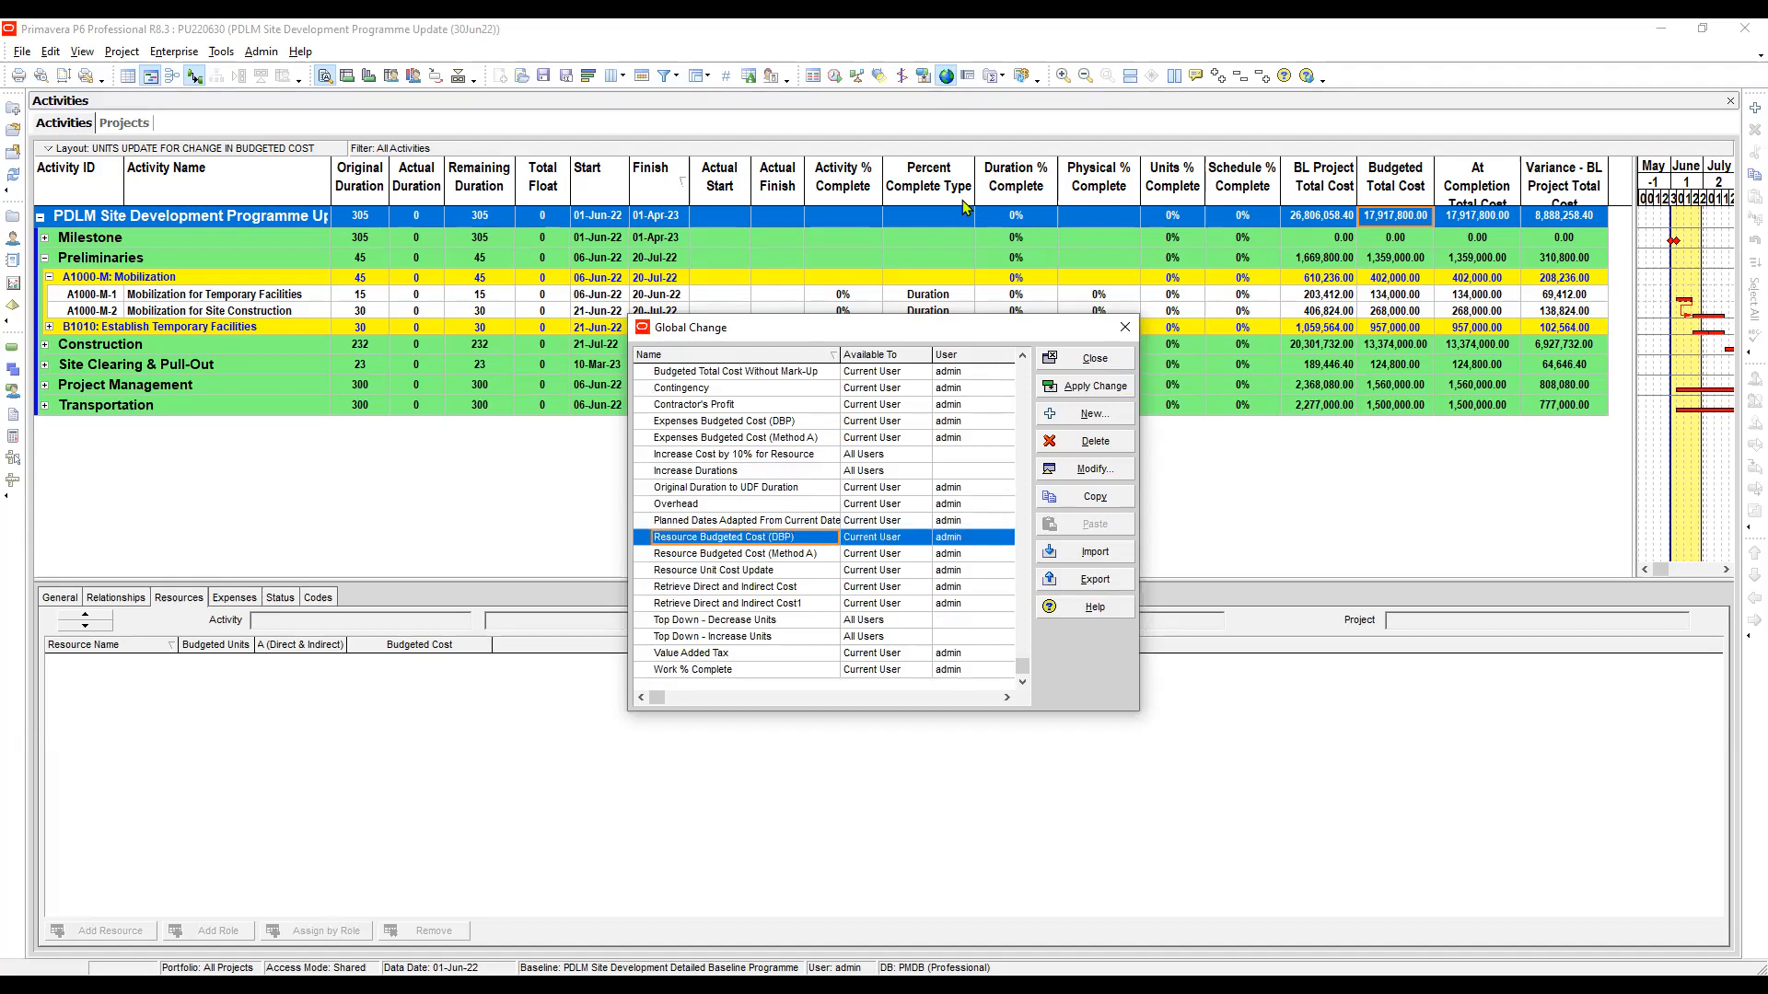
key(alt+m)
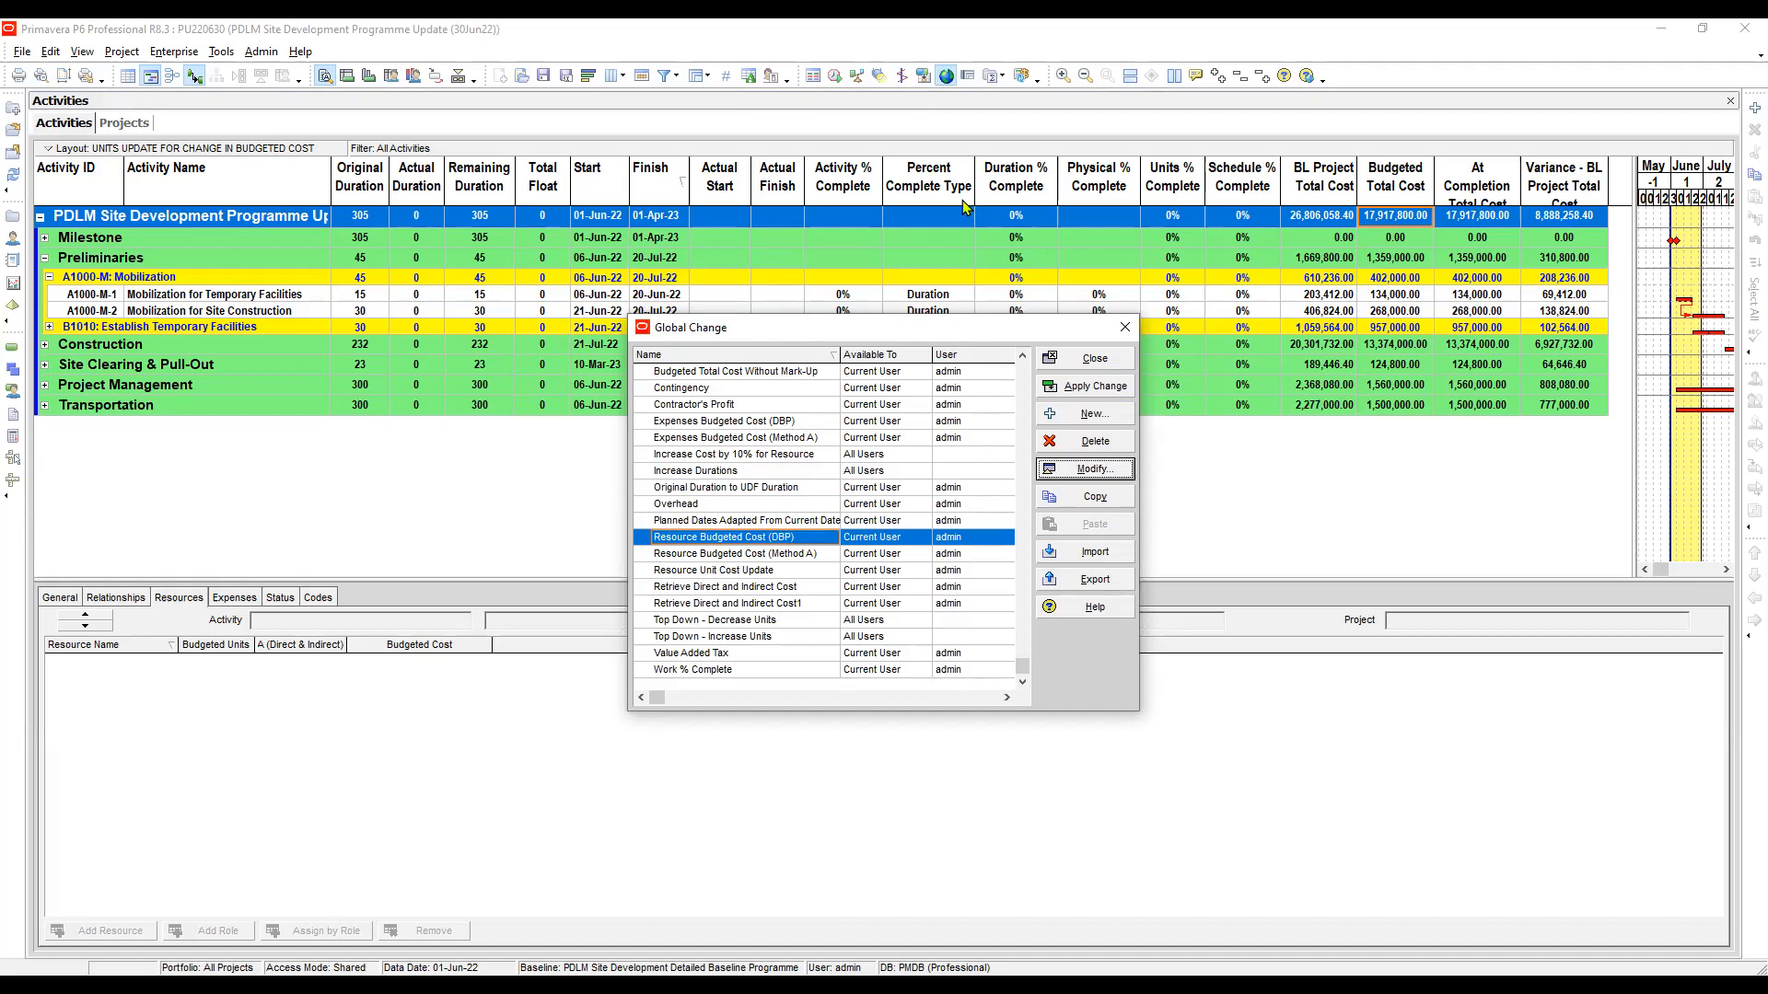
Add a condition to the global change so that it applies where Project equals PU220630
click(686, 405)
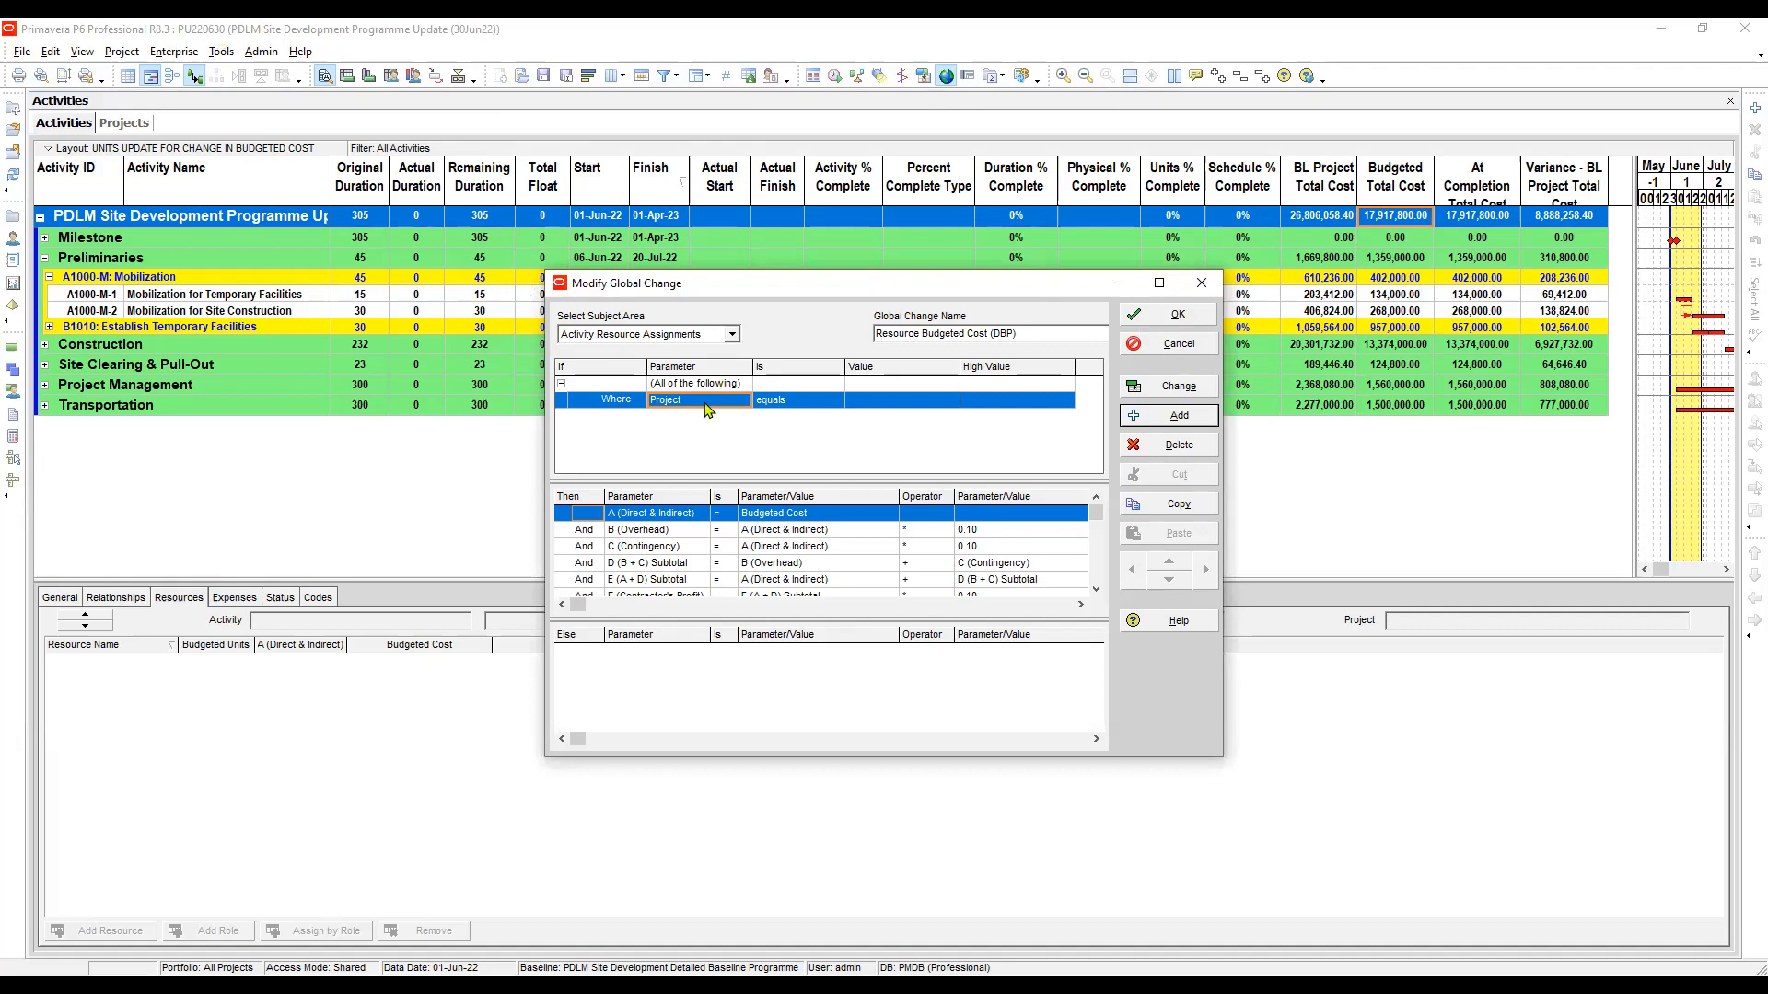
key(Tab)
key(Tab)
key(F2)
key(Return)
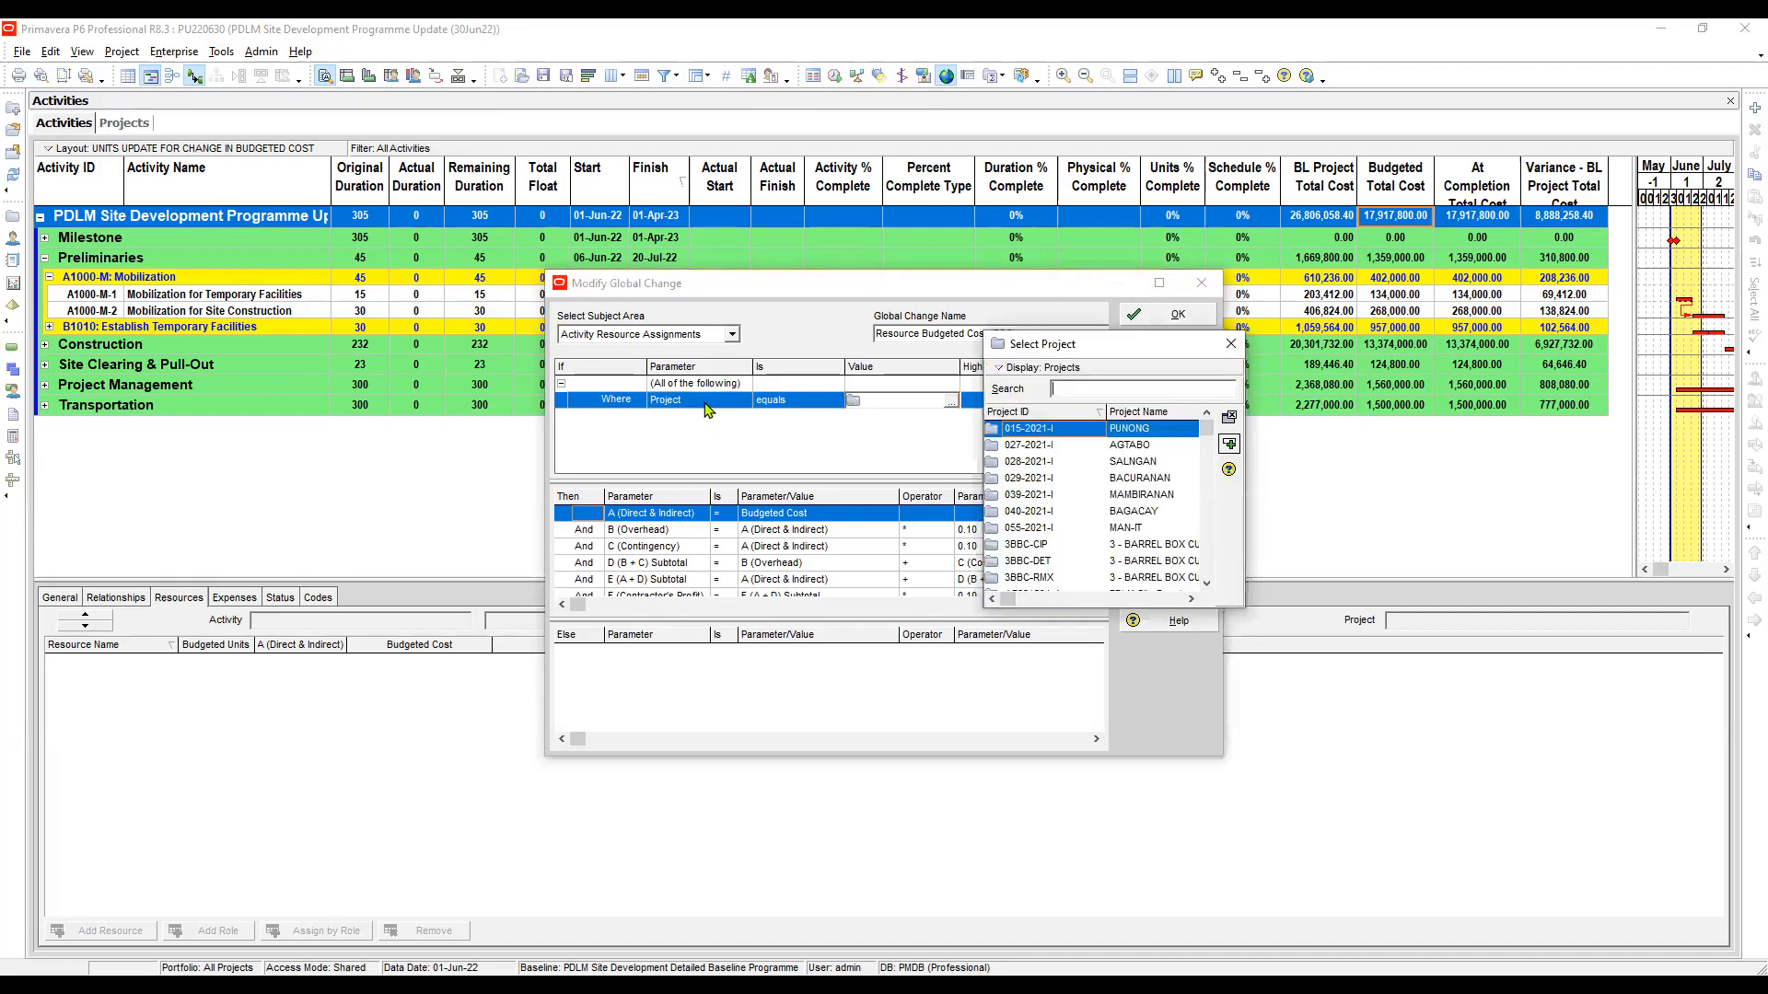
text(pu)
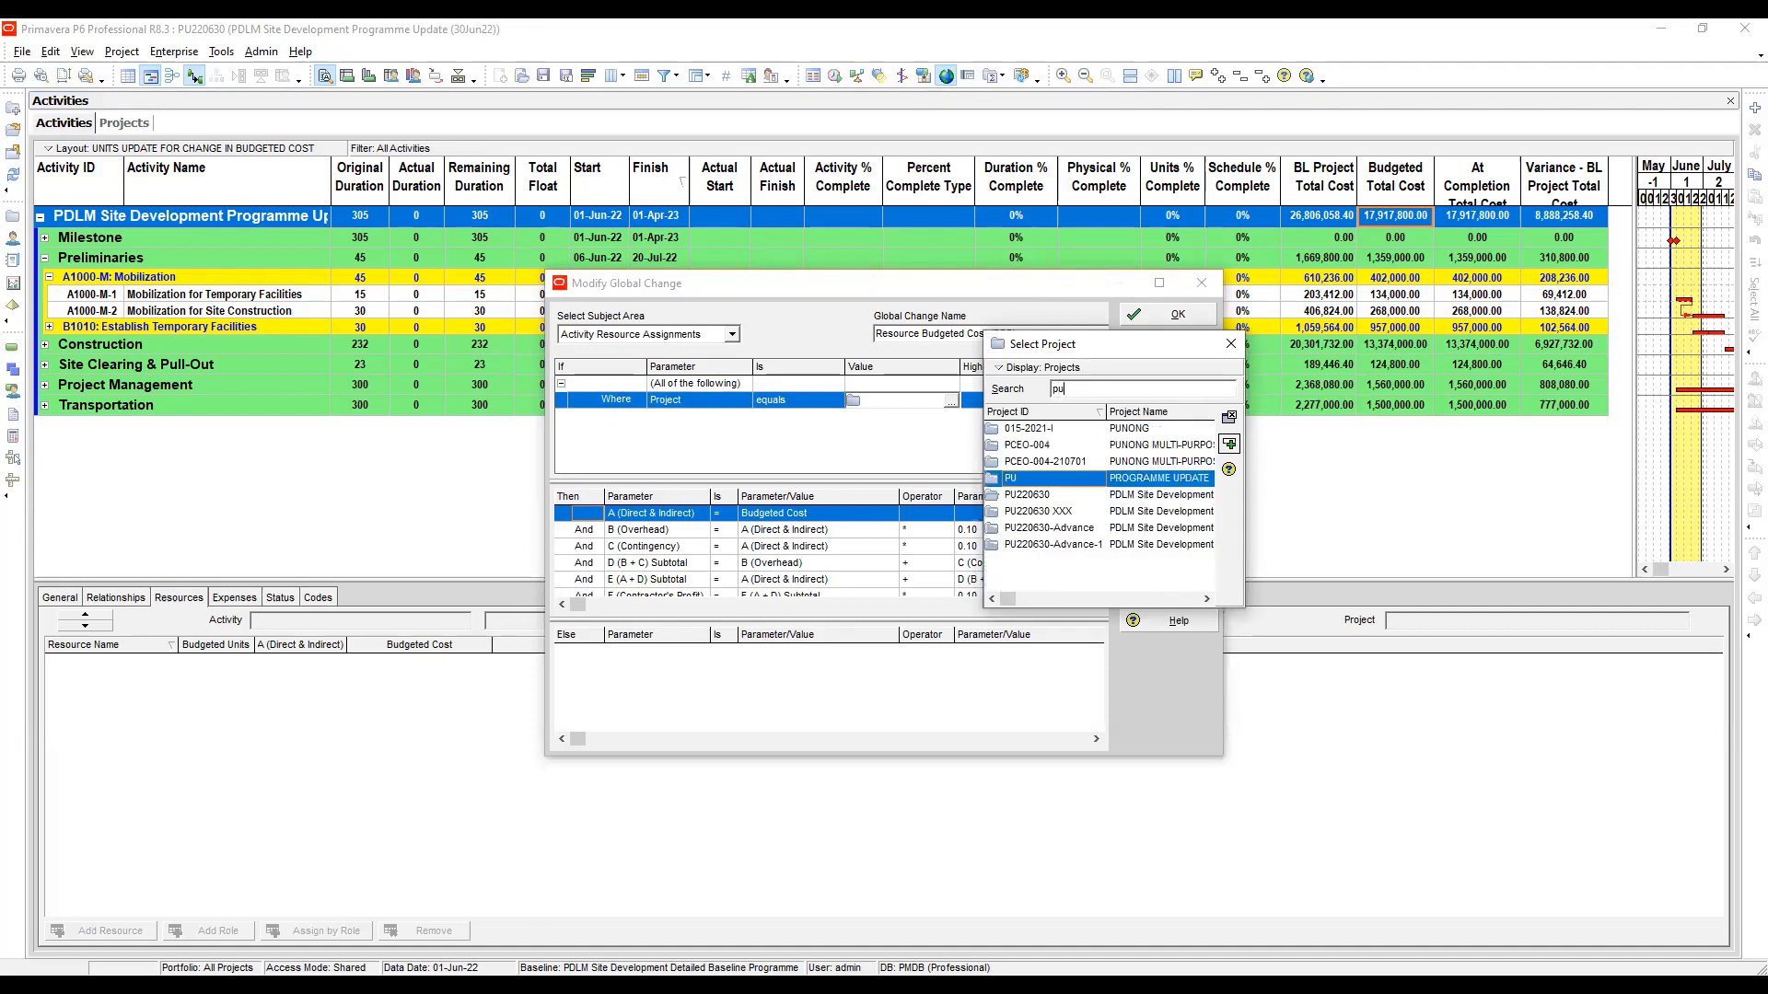
key(BackSpace)
key(BackSpace)
text(PU)
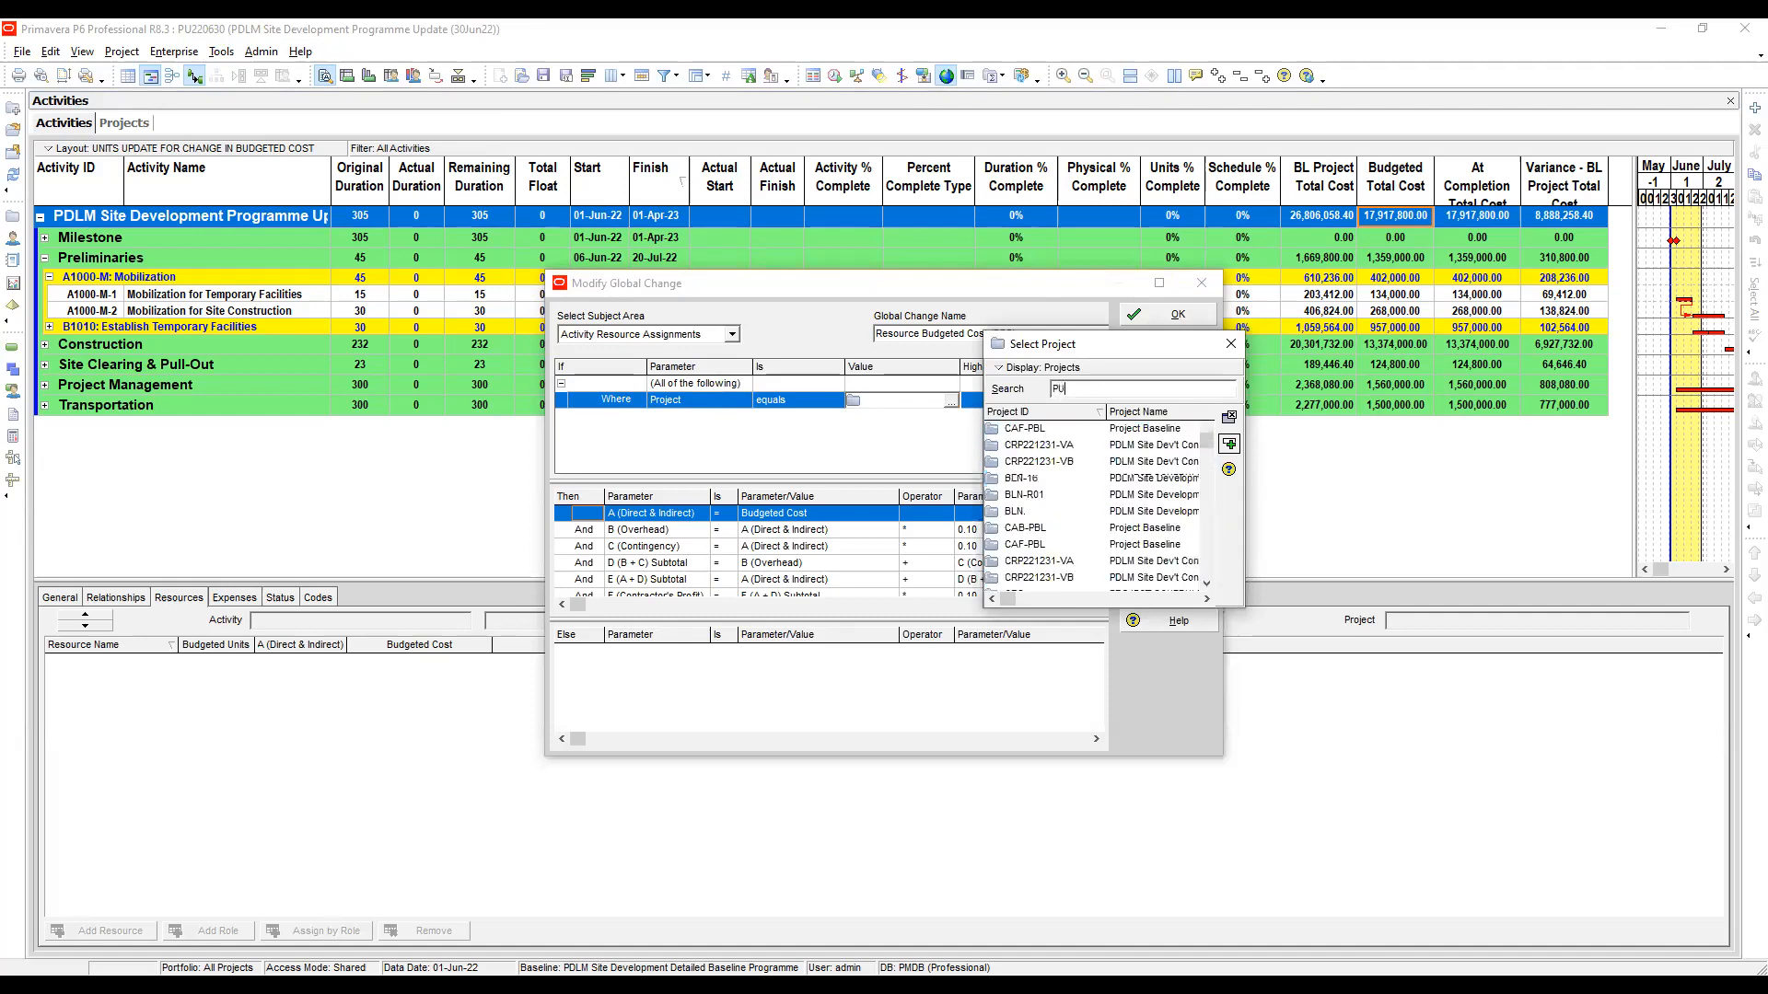
click(1053, 494)
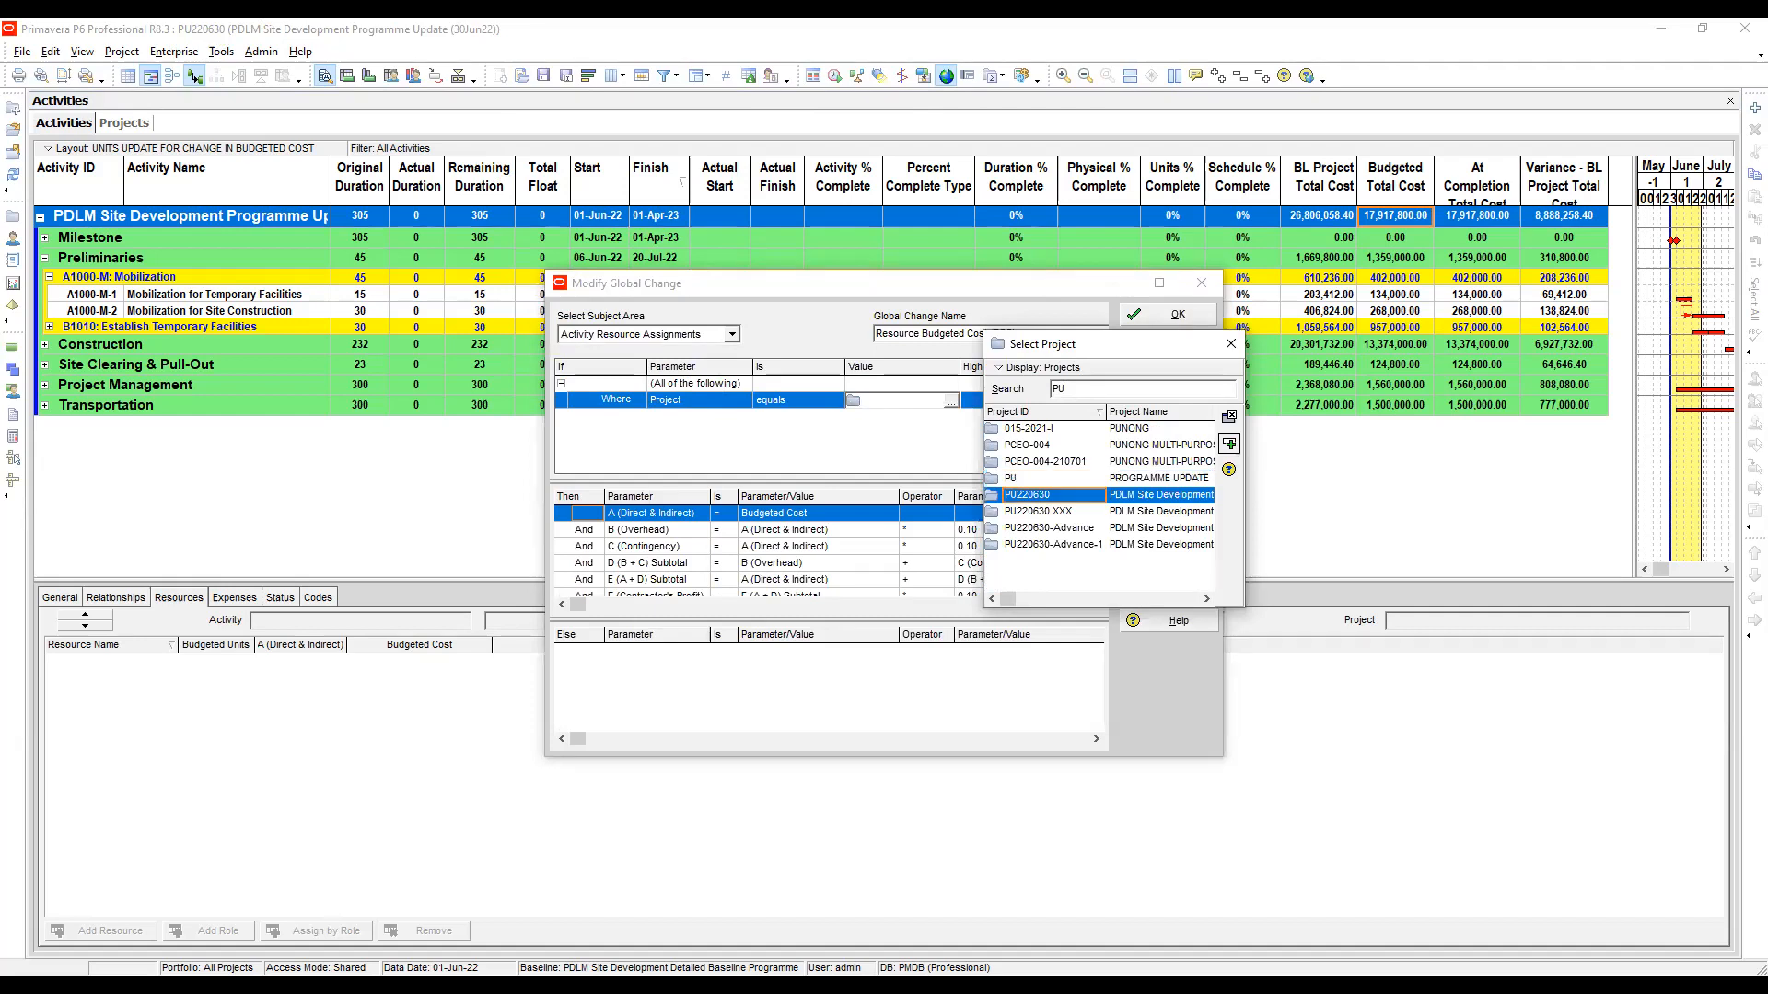
click(1229, 443)
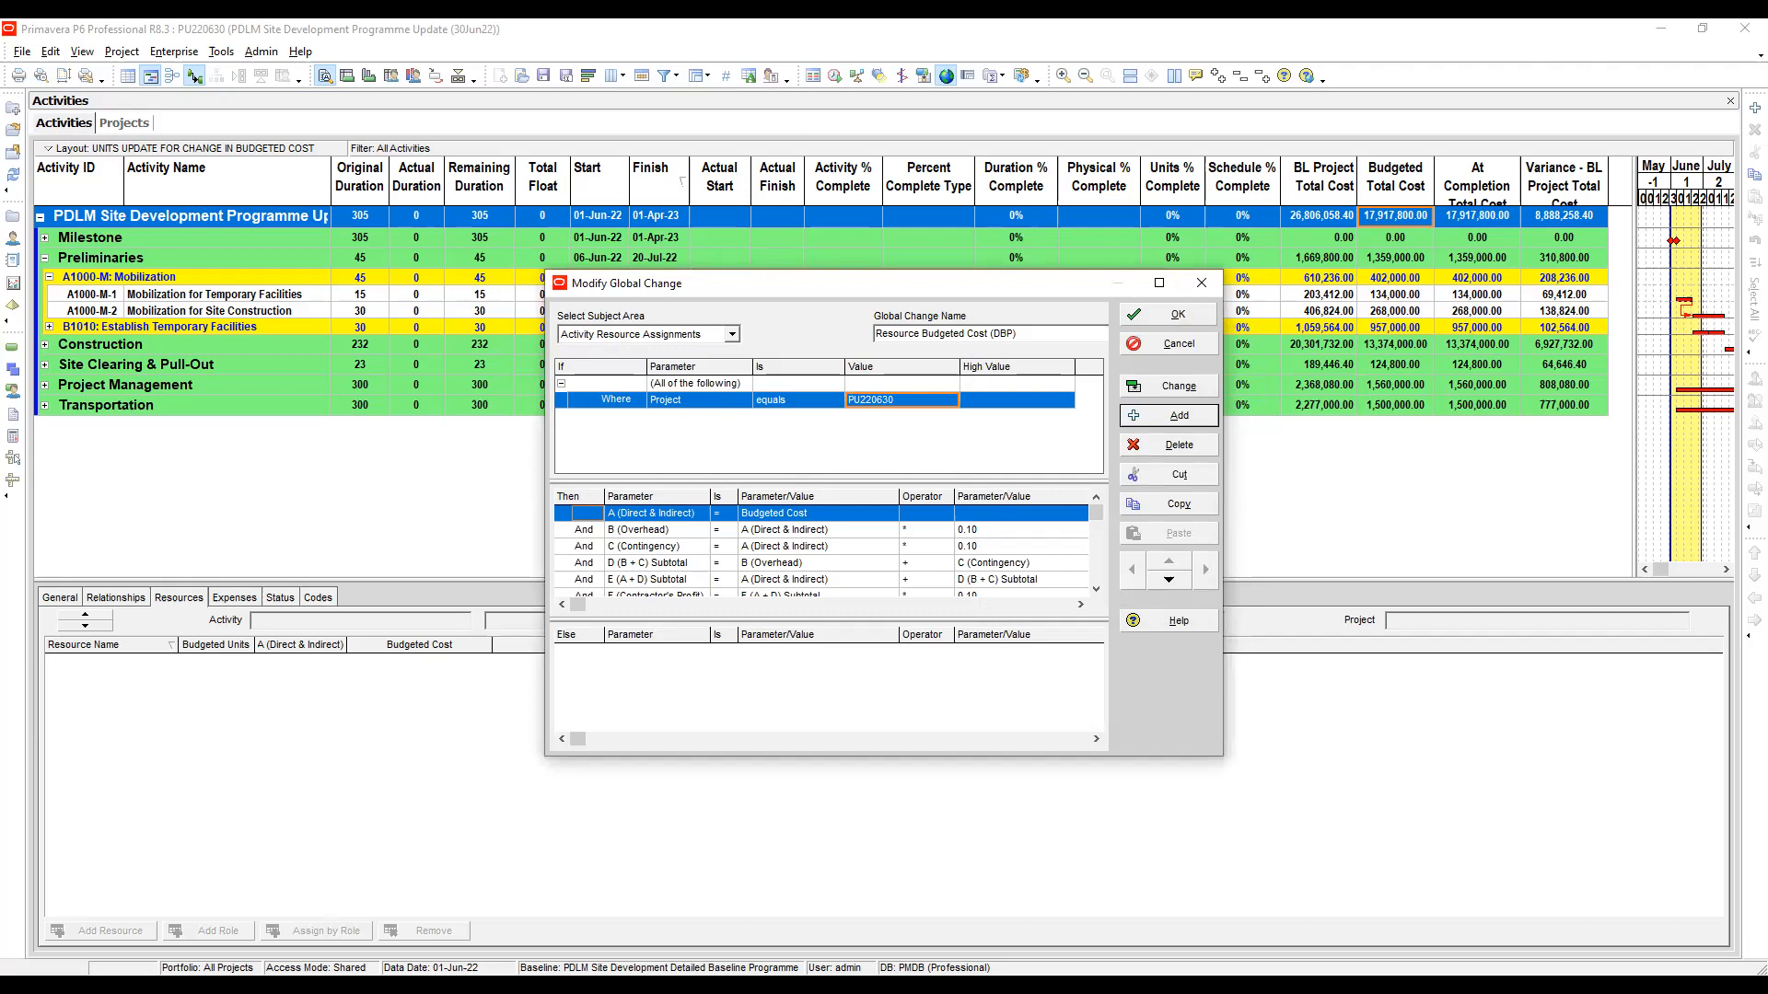
Enlarge the global change window to show all Then statements, and check the overhead, contingency and subtotal formulas against the project condition
drag(883, 756, 883, 946)
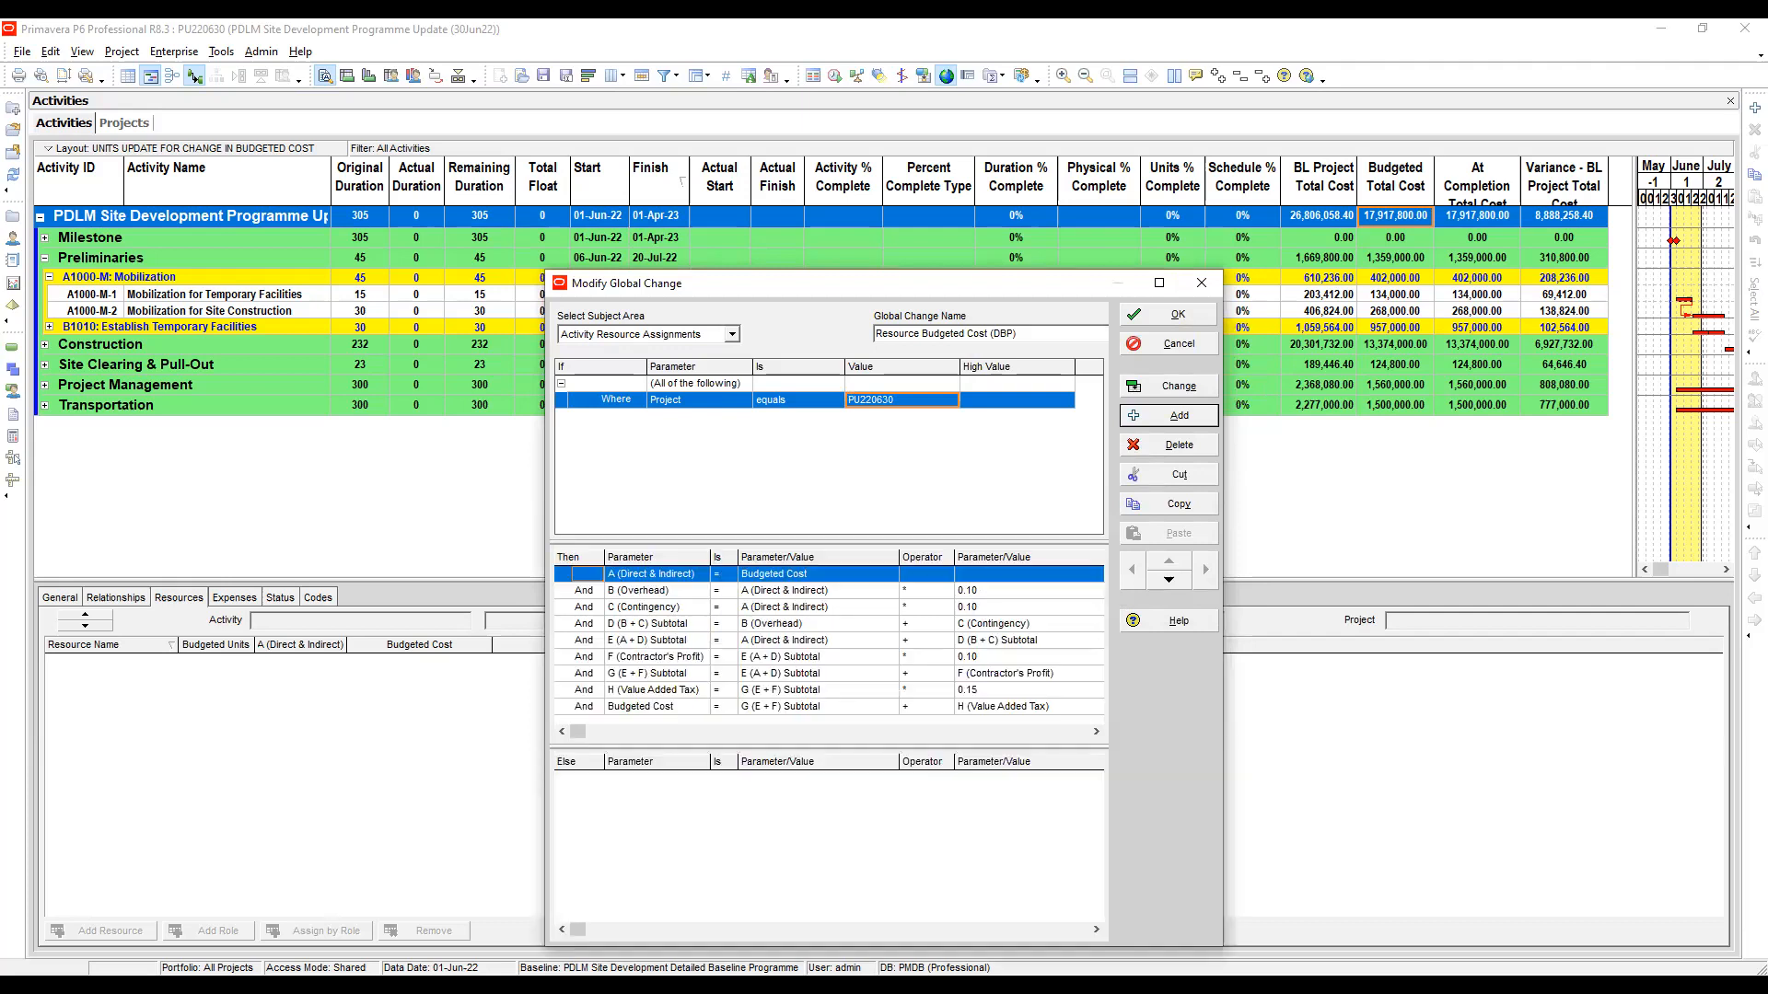
click(818, 591)
click(818, 608)
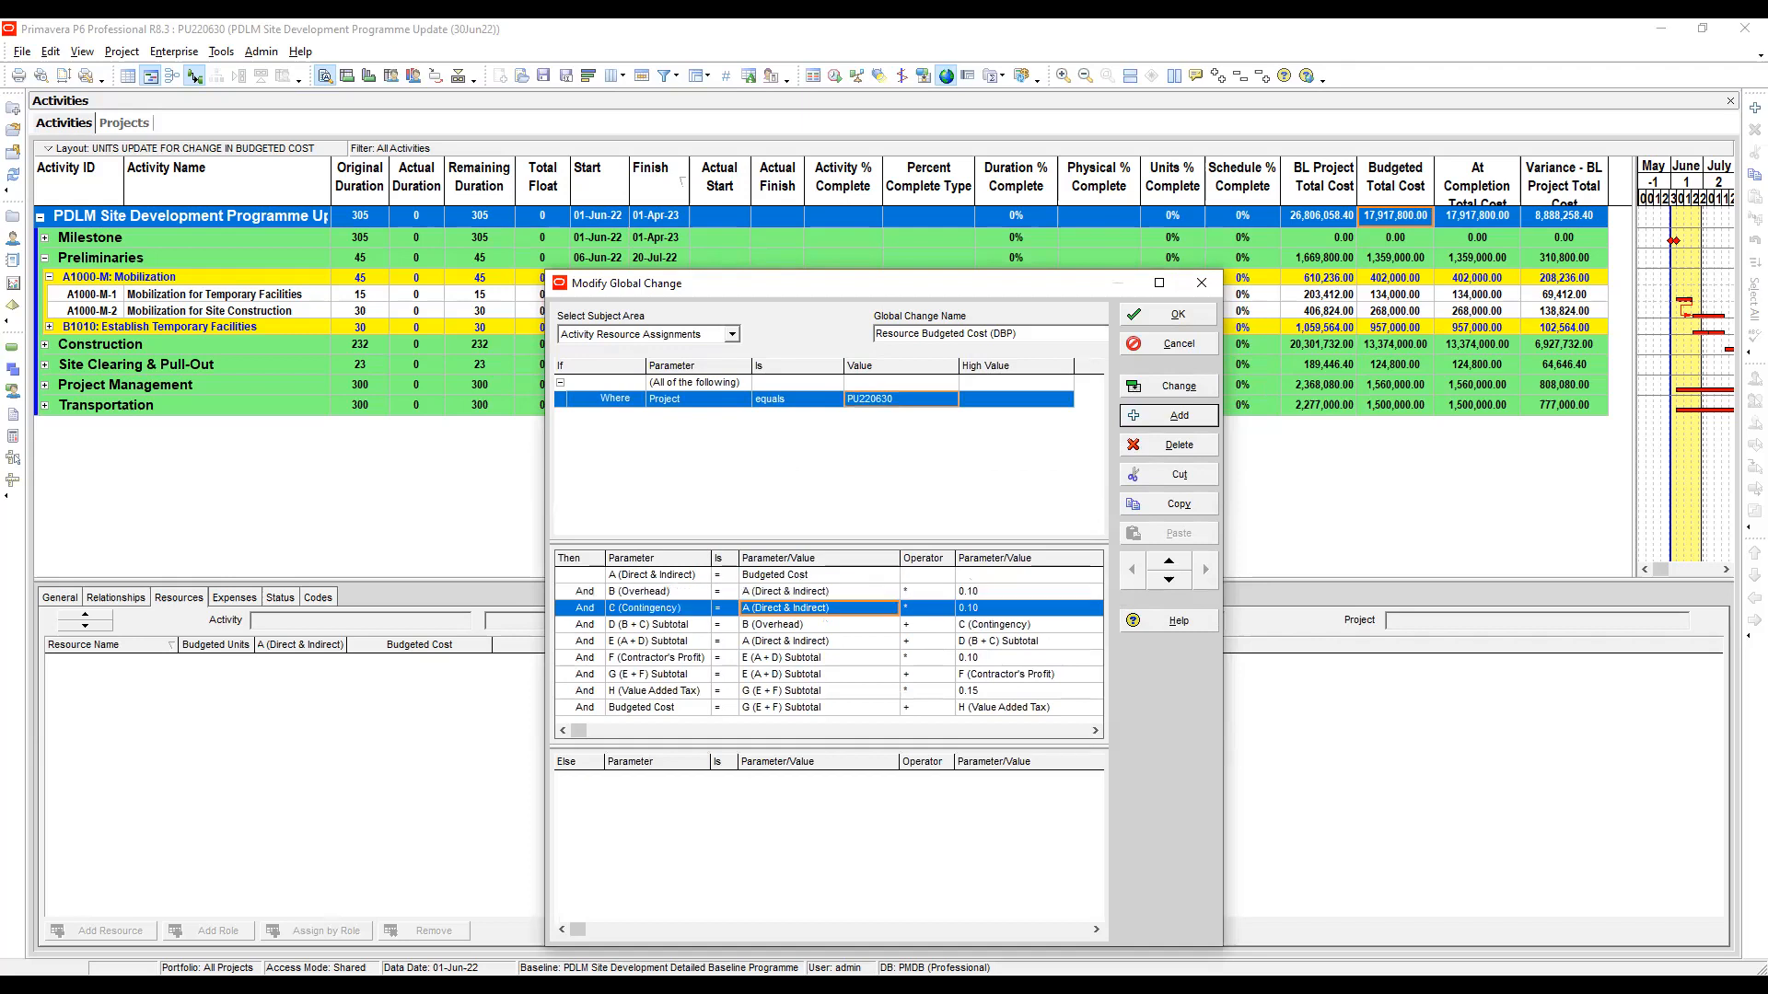
click(817, 624)
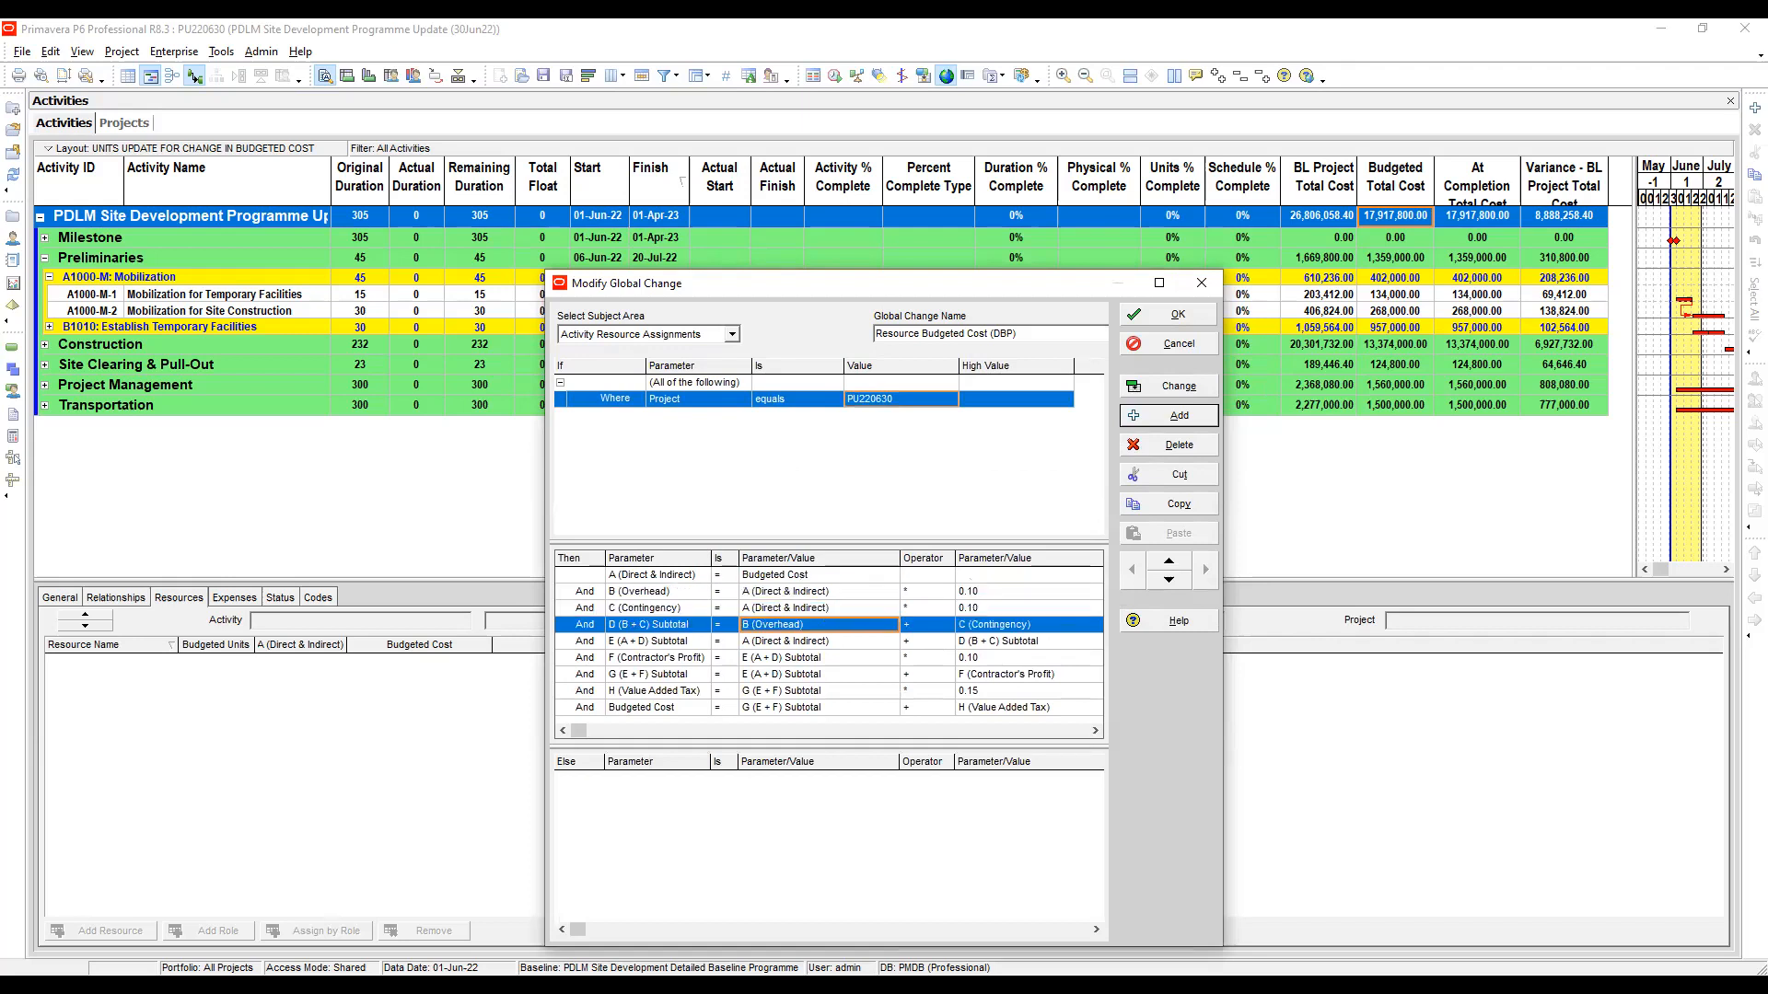
click(797, 399)
click(901, 398)
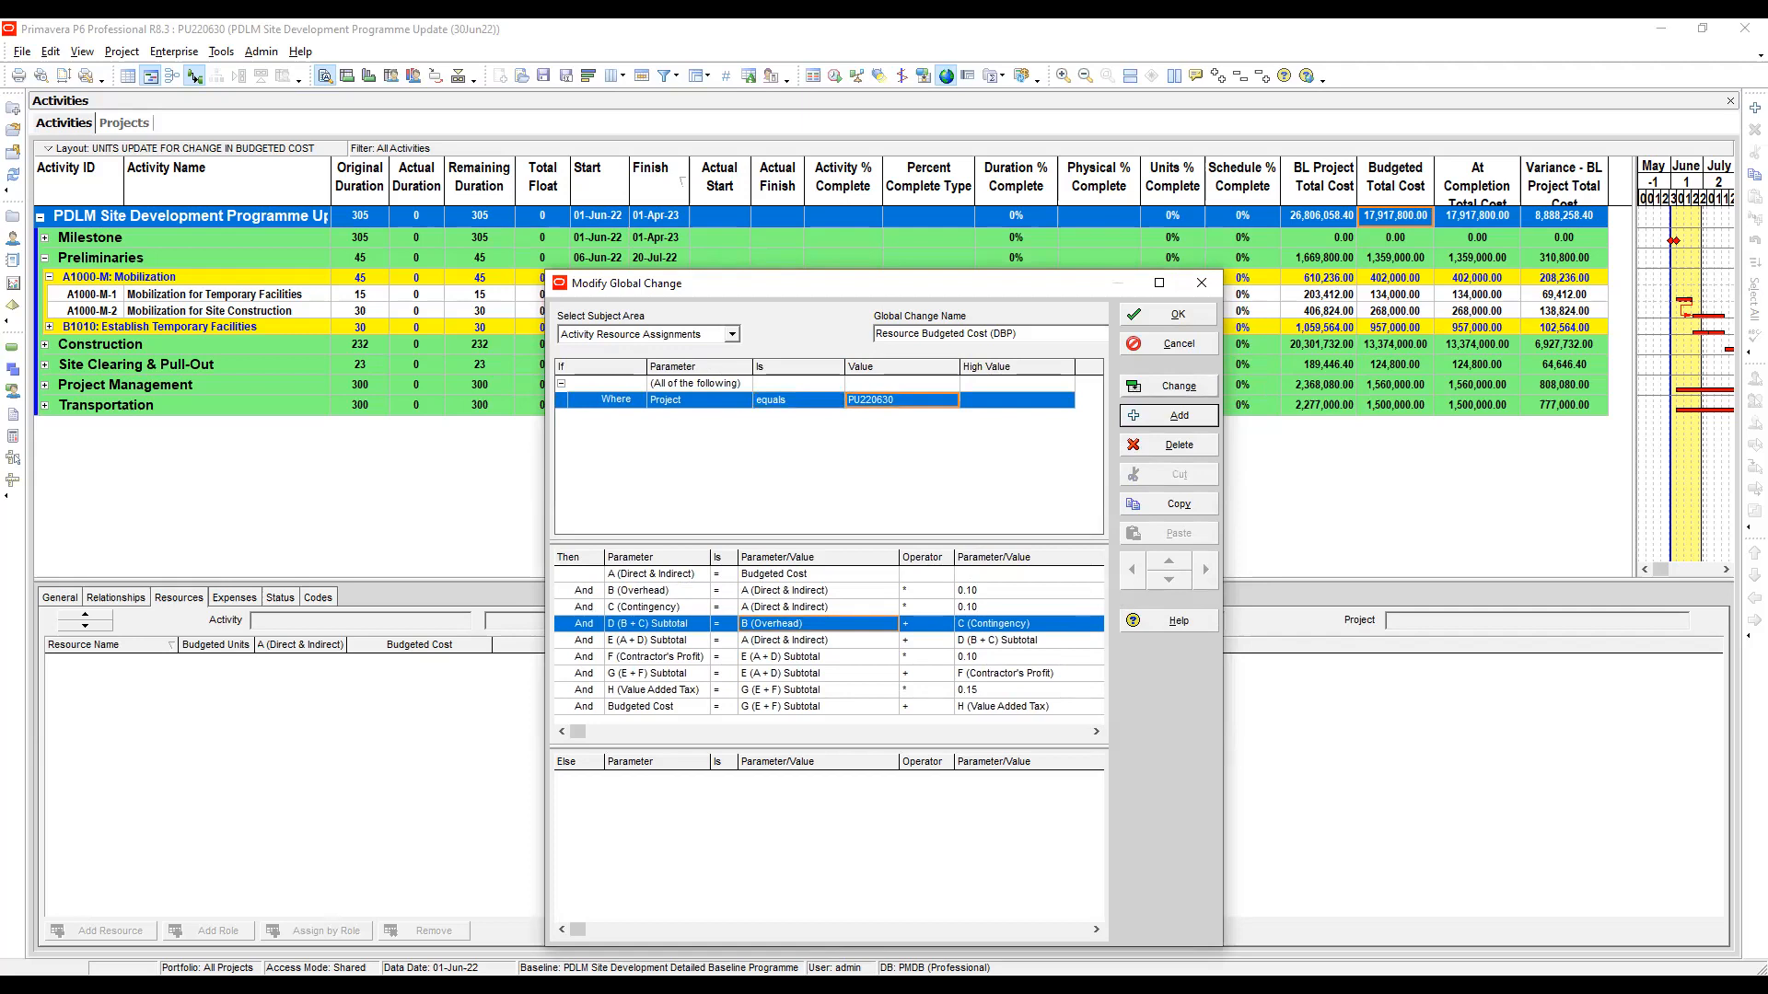
Run the Resource Budgeted Cost (DBP) global change, commit its changes without saving the log file, and return to the activities
click(1168, 386)
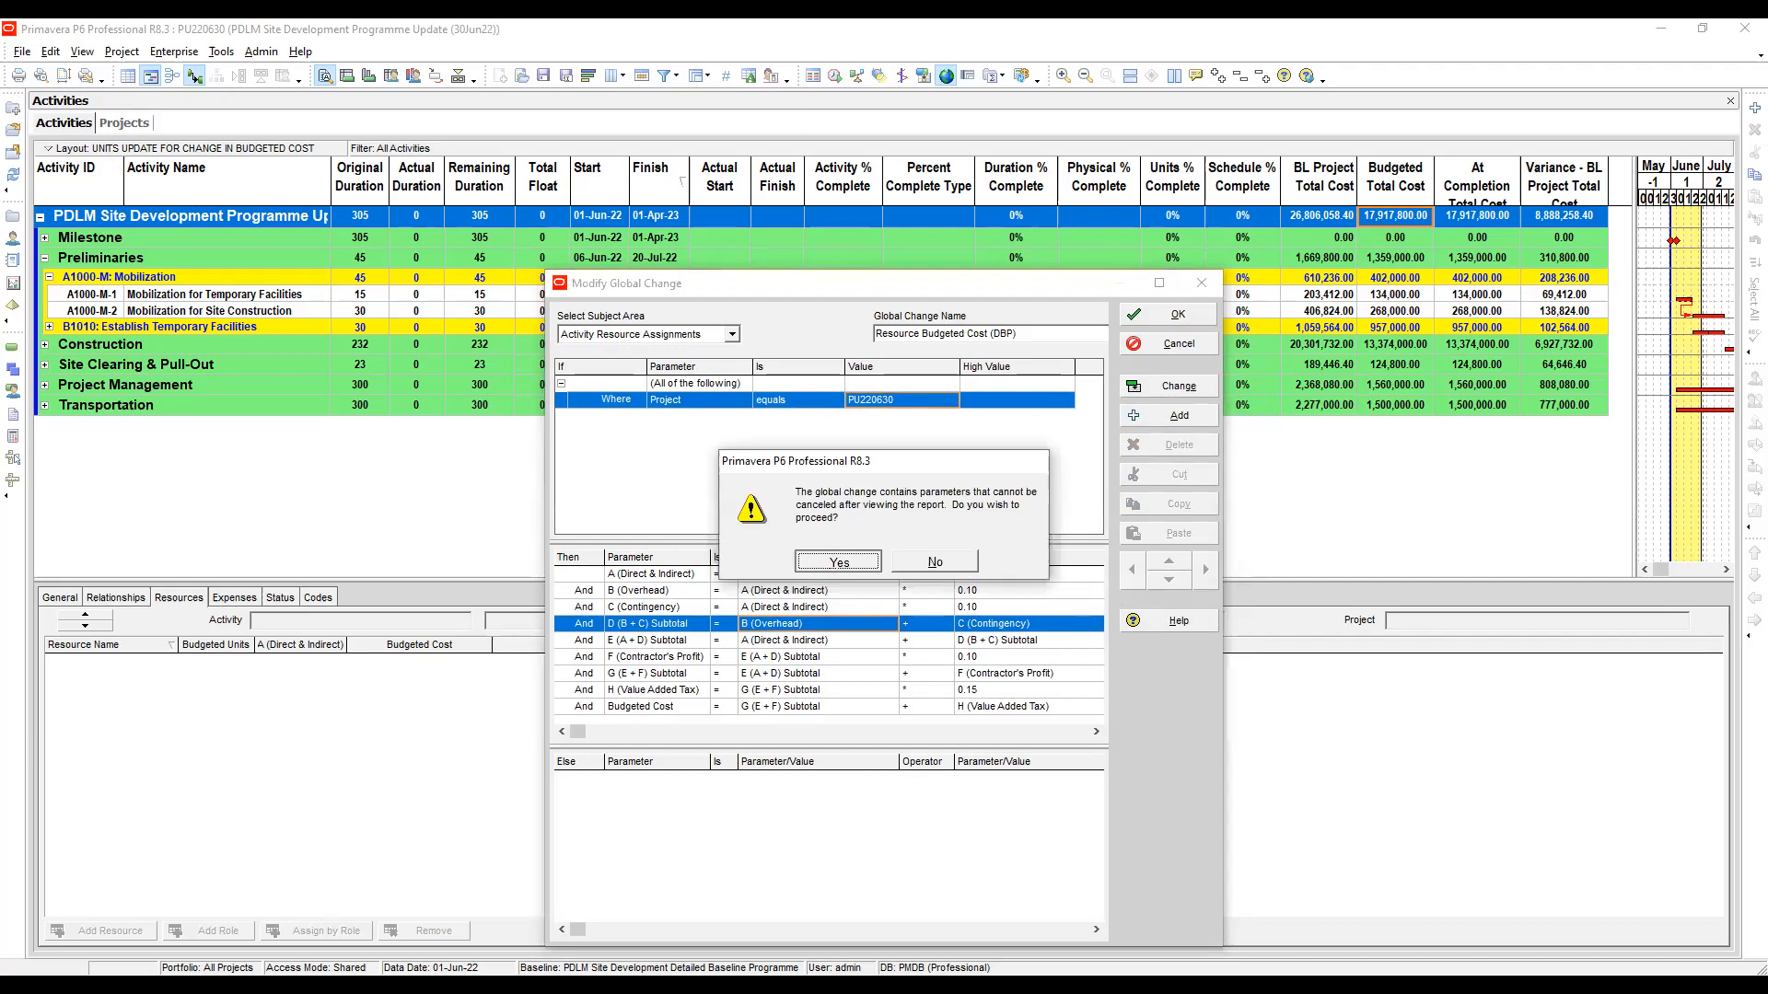
key(Return)
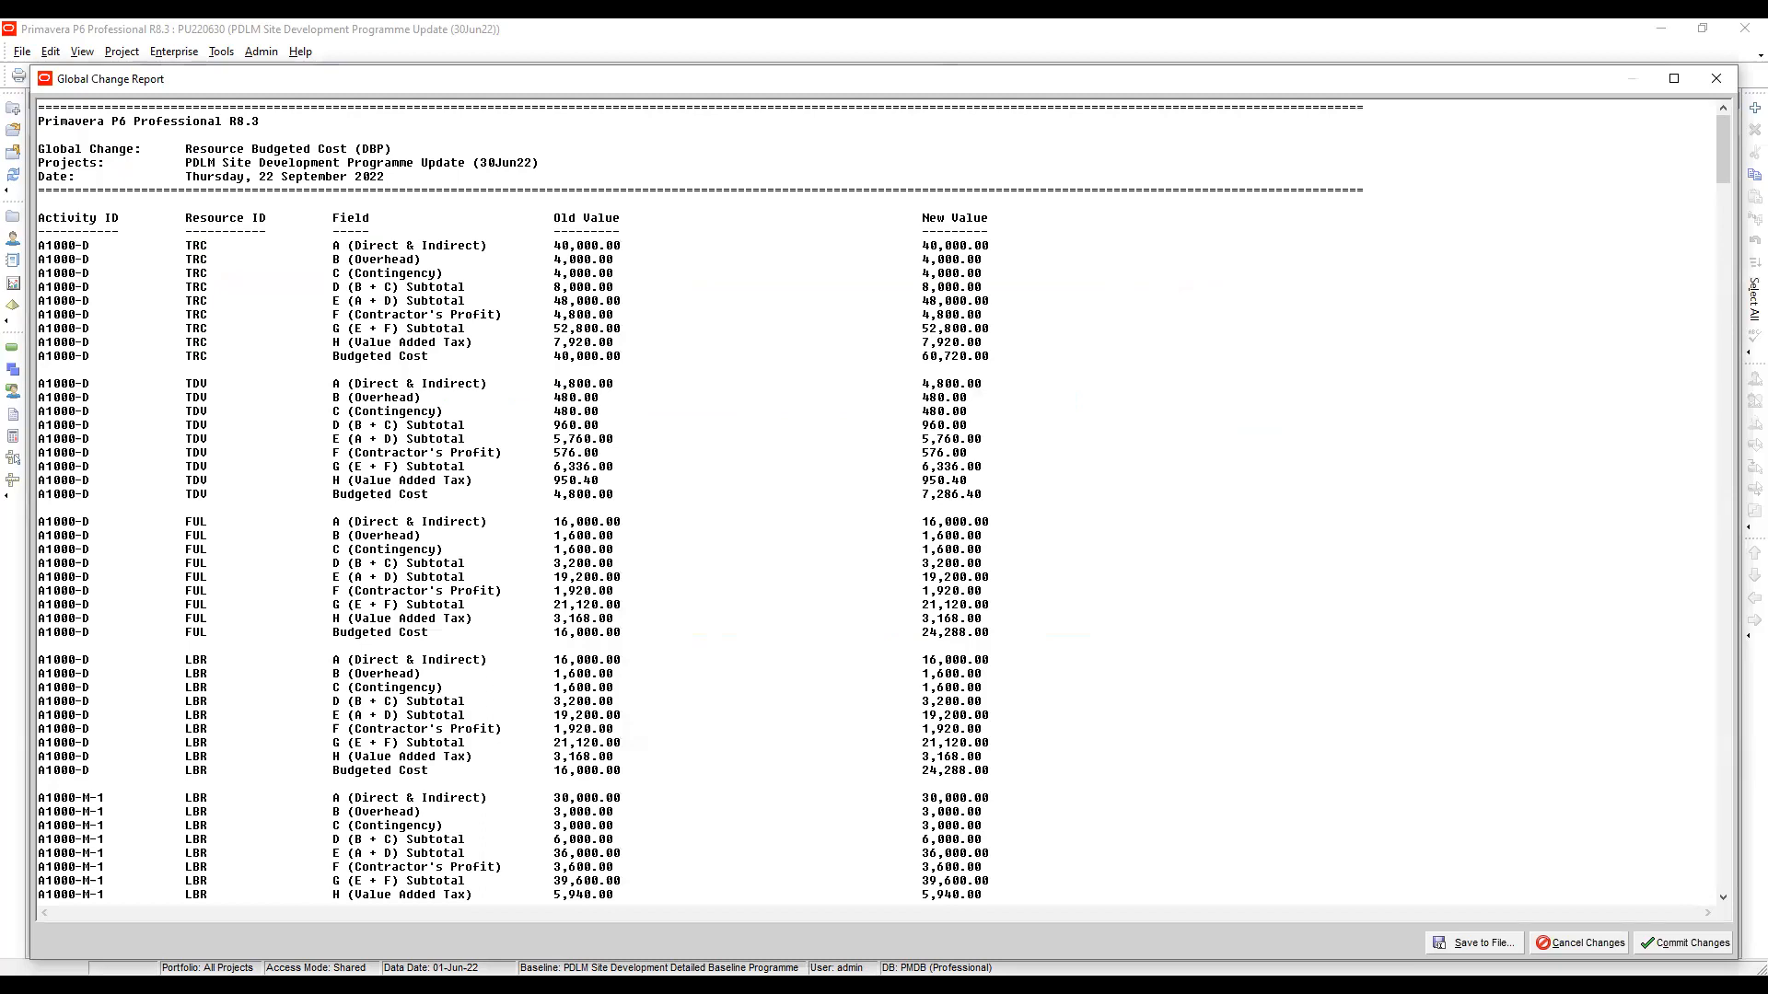
click(1684, 943)
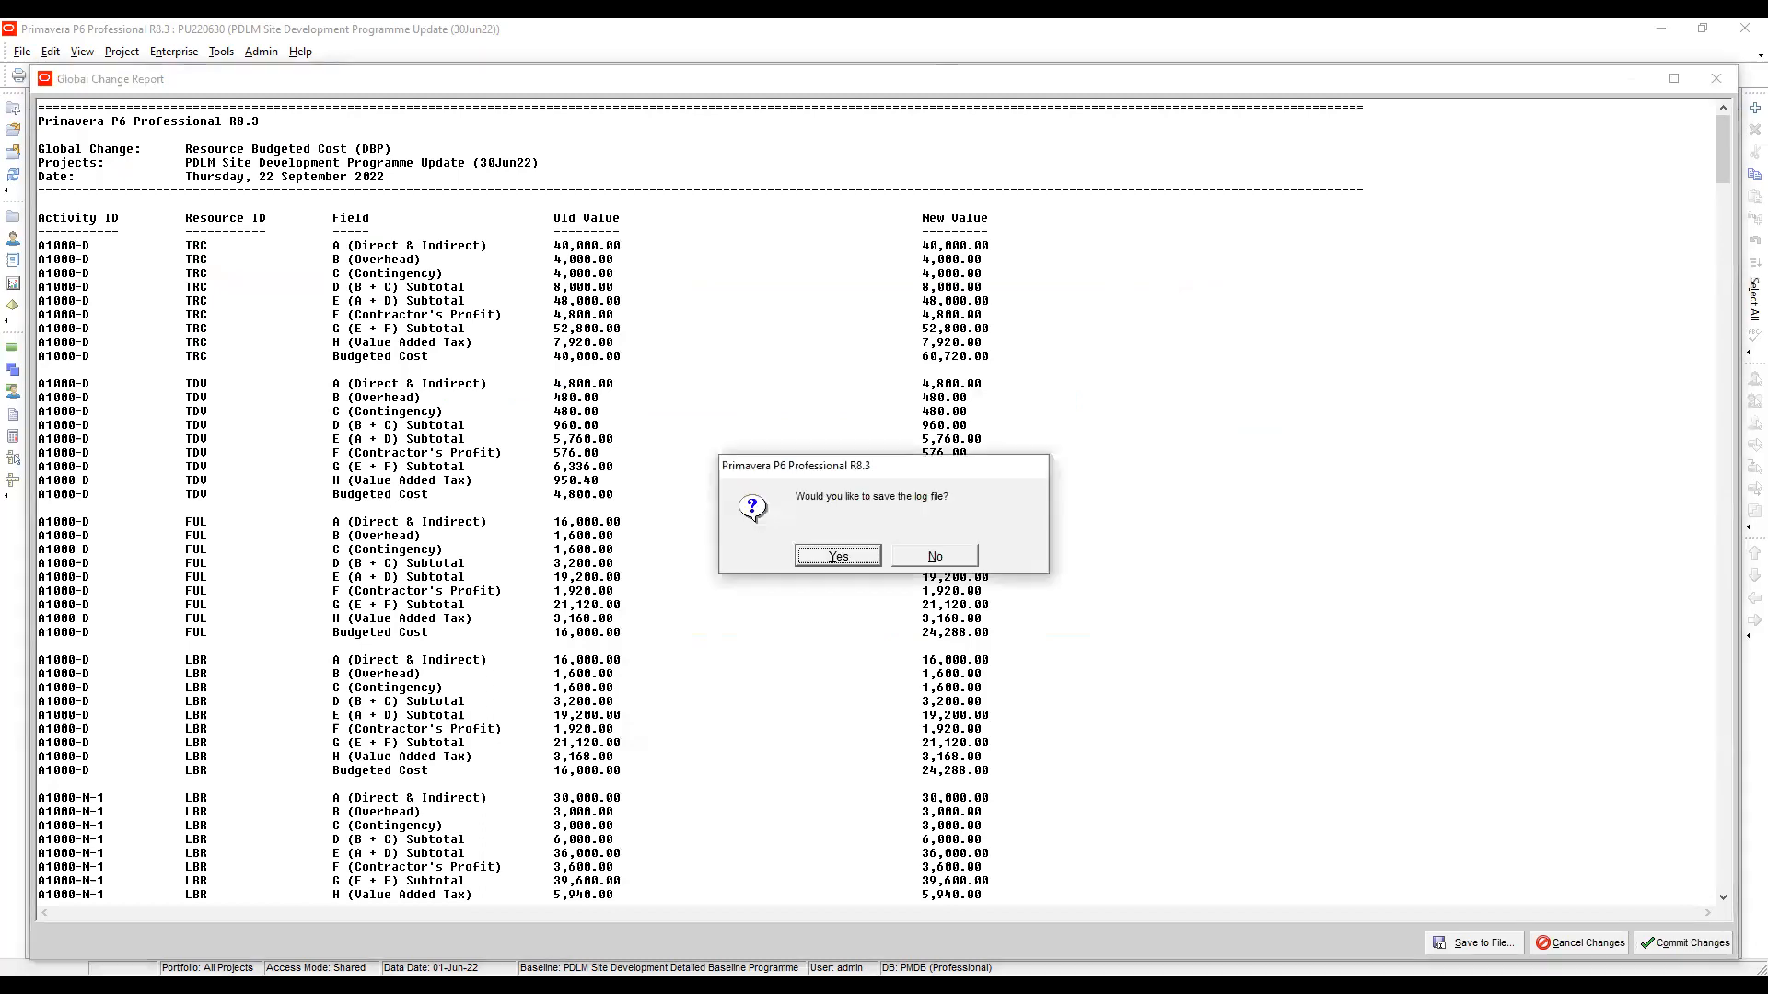
key(Tab)
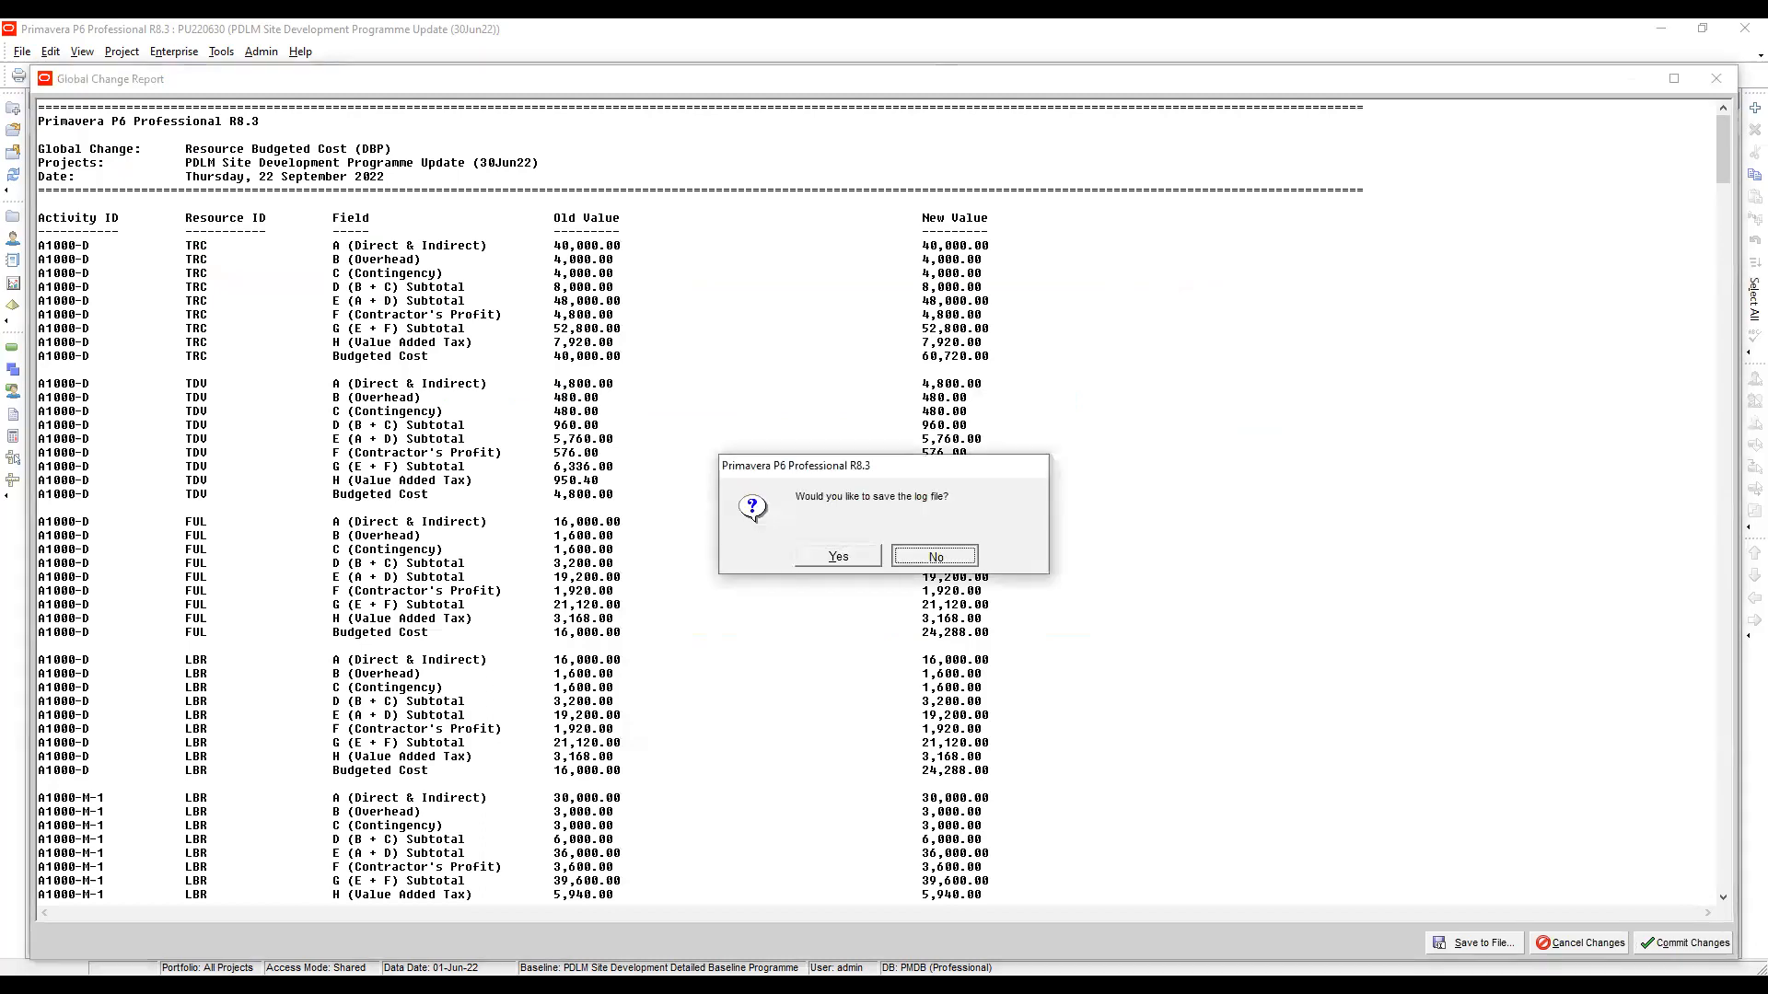
key(Return)
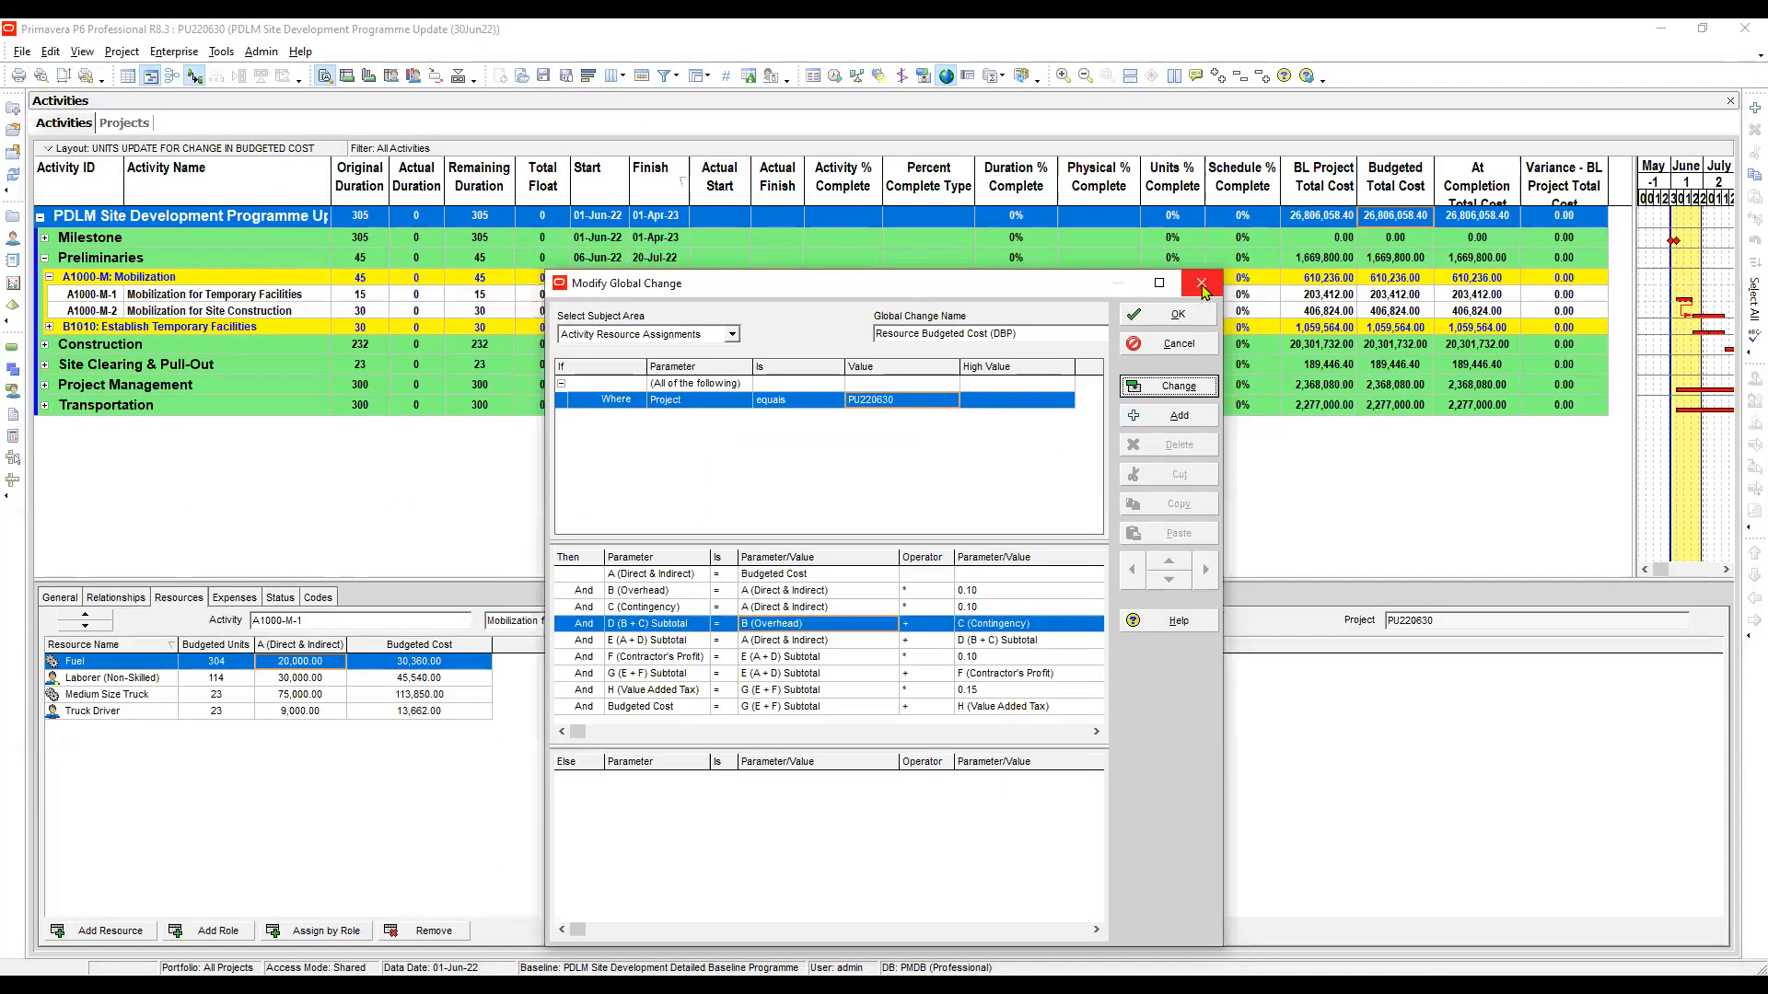
click(1202, 287)
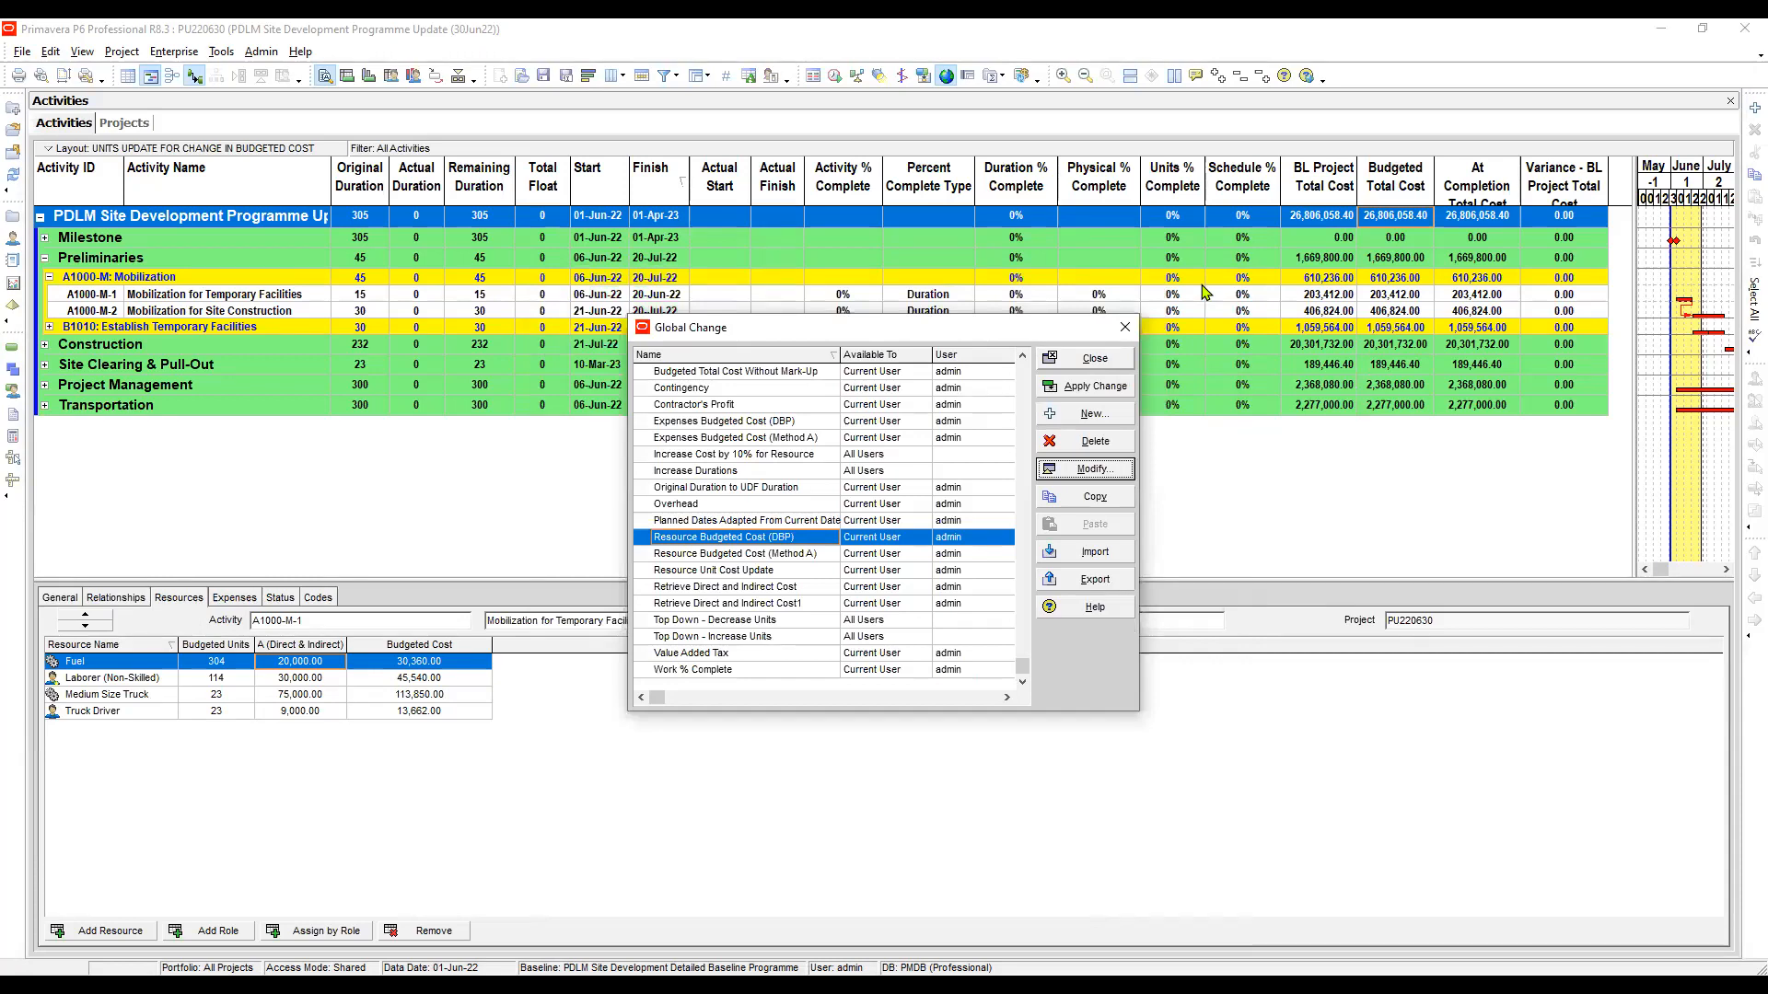
key(Escape)
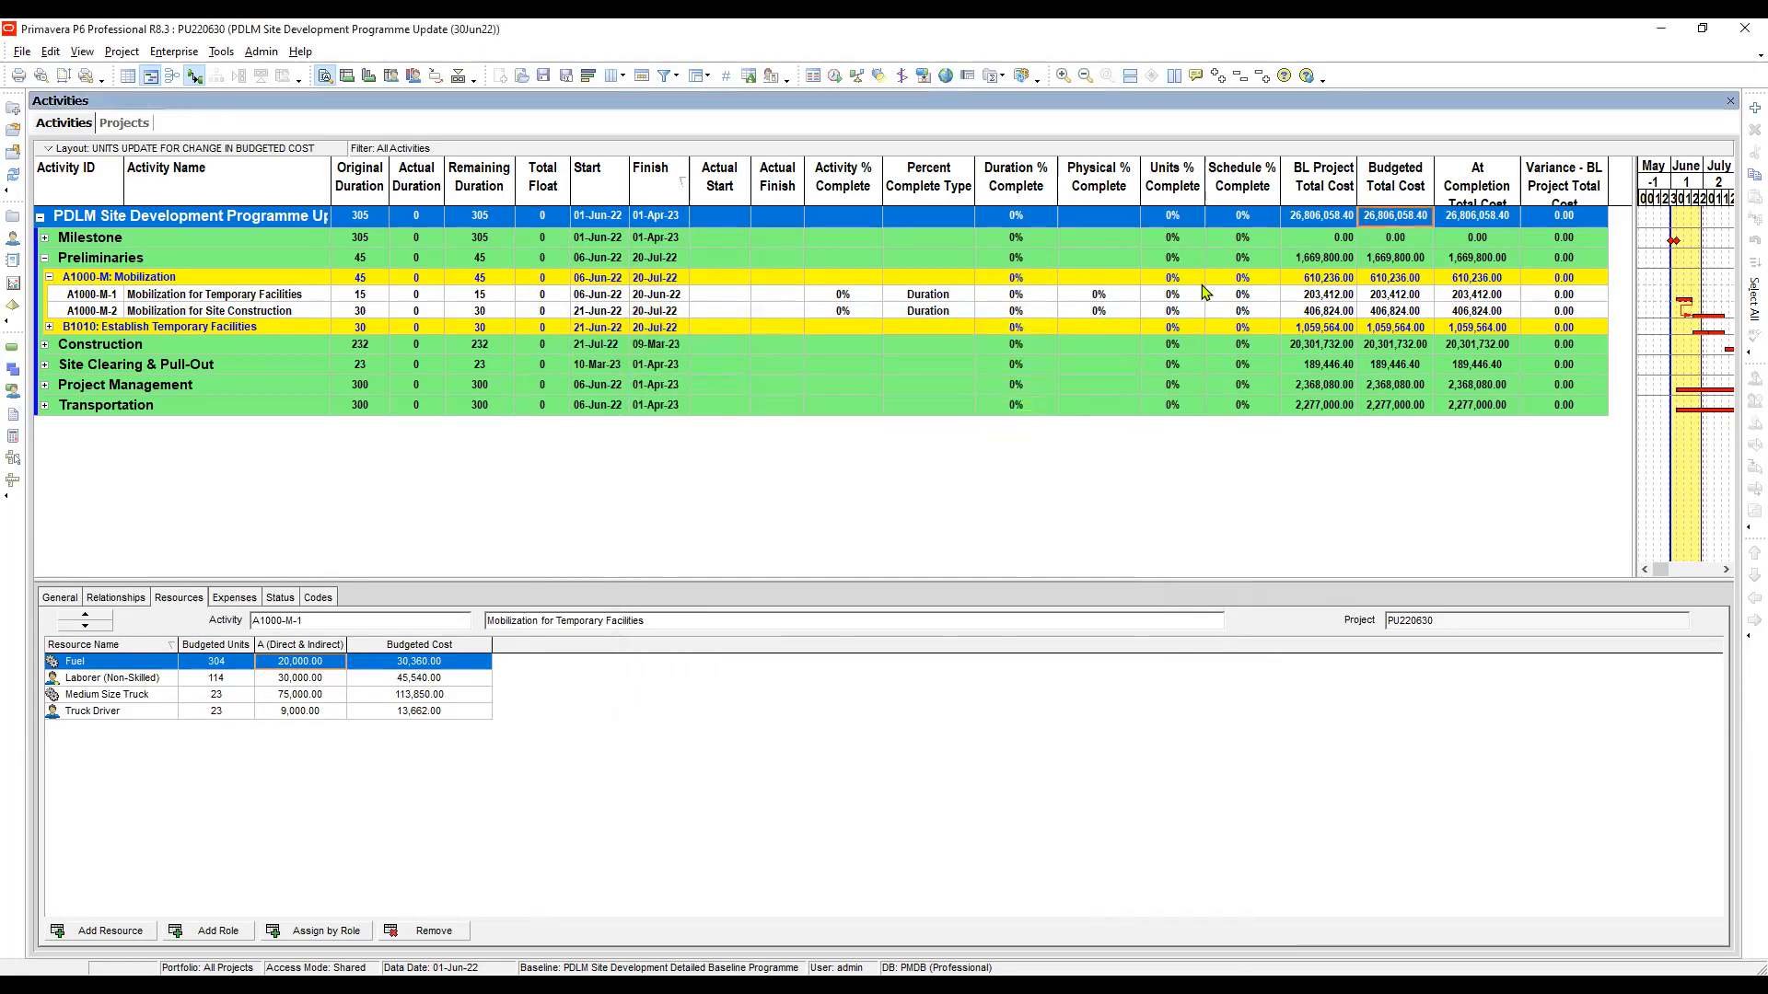
Compare the BL Project Total Cost with the Budgeted Total Cost on the project summary row
click(1313, 219)
click(1395, 223)
click(1319, 219)
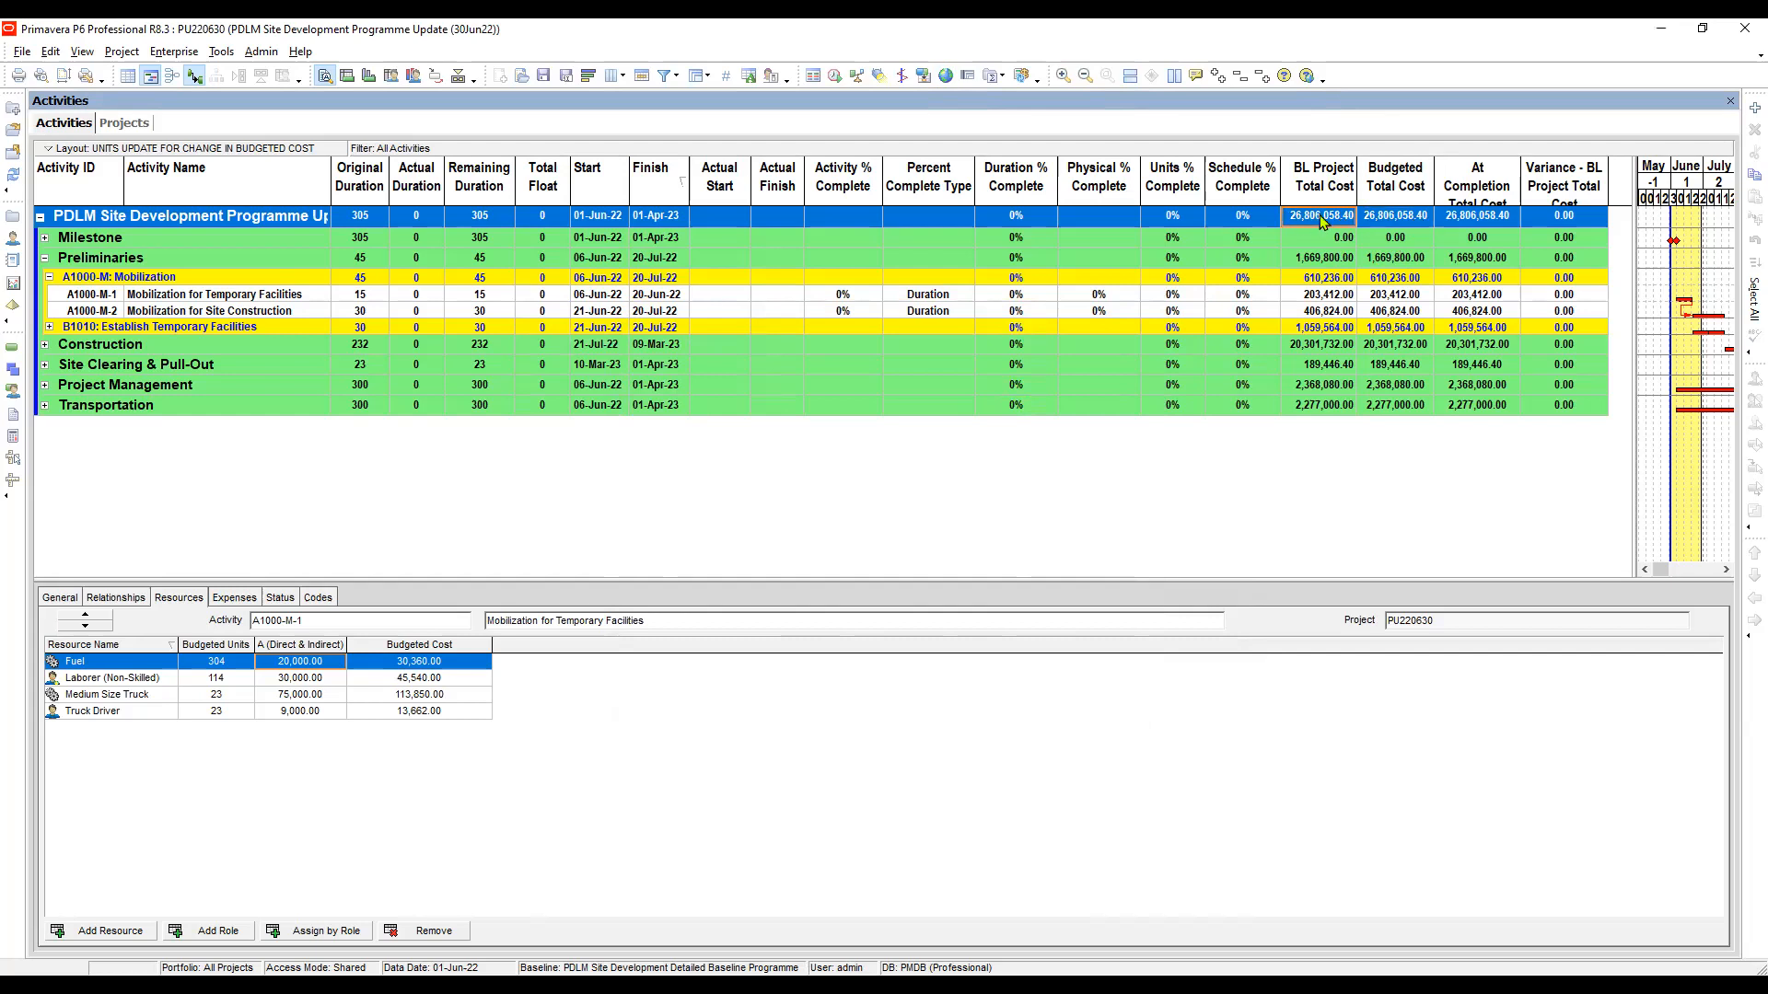
click(1393, 218)
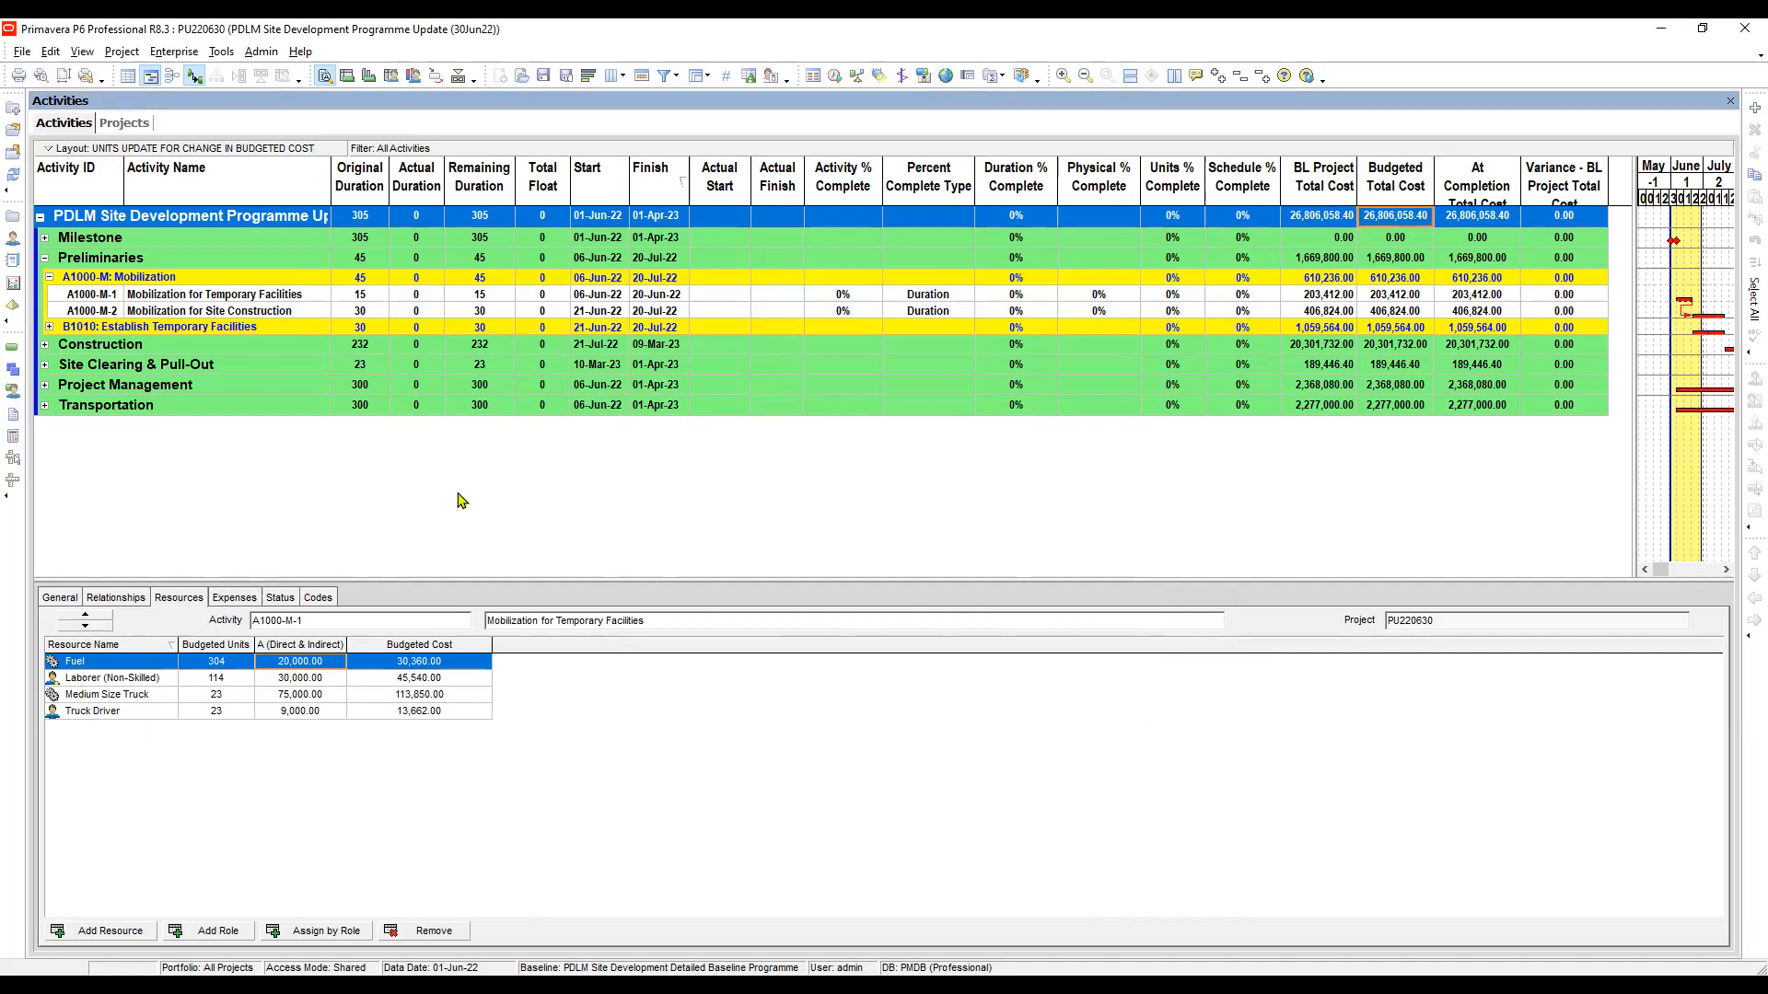
Show activity A1000-M-1's resources and check the budgeted units of Laborer (Non-Skilled), Medium Size Truck and Truck Driver
click(496, 299)
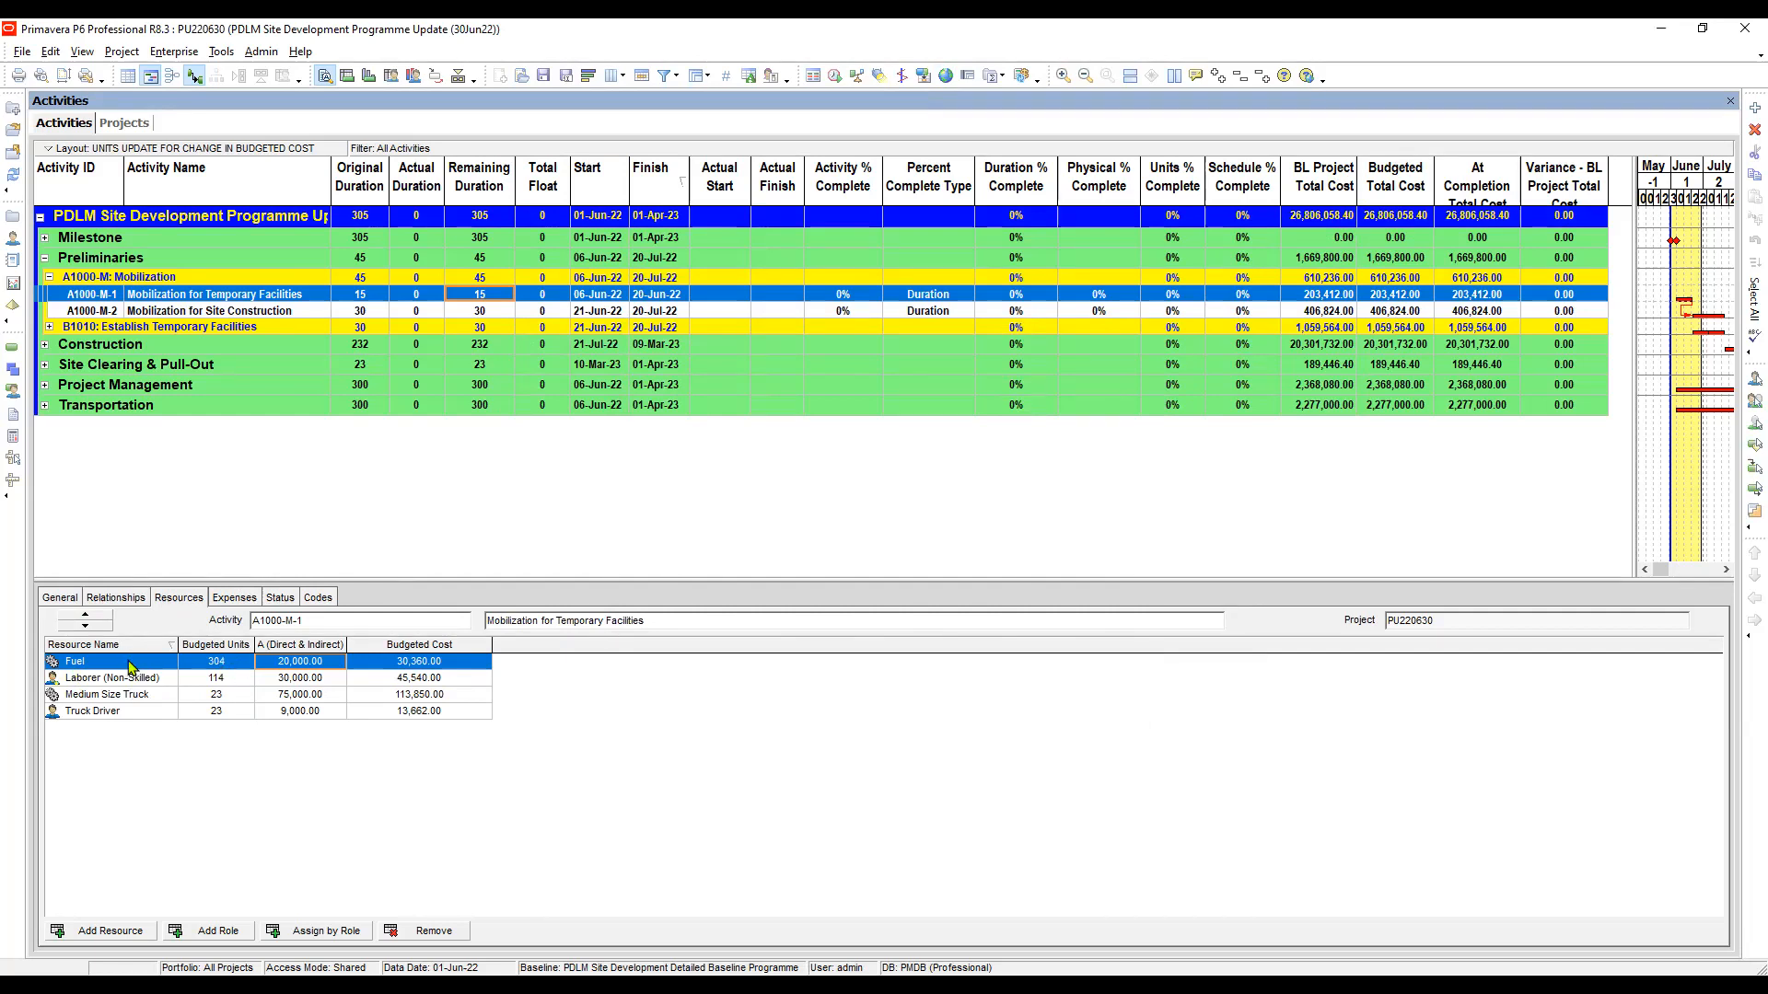
click(229, 682)
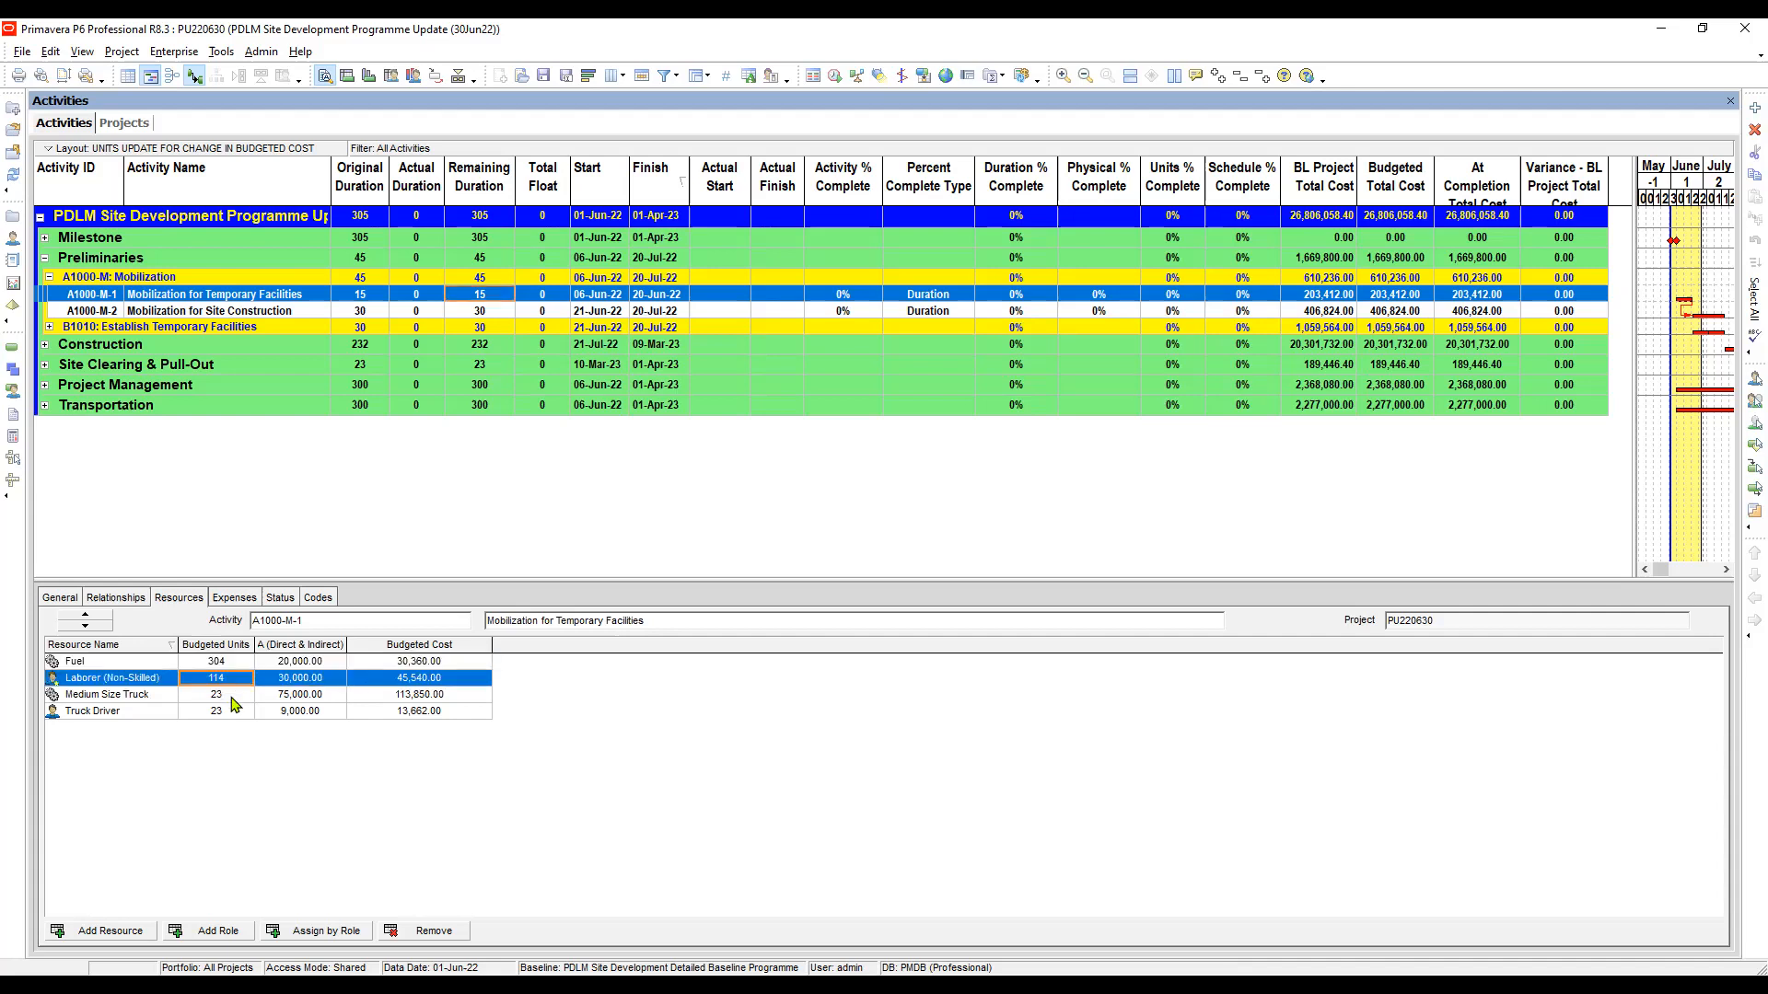
click(241, 697)
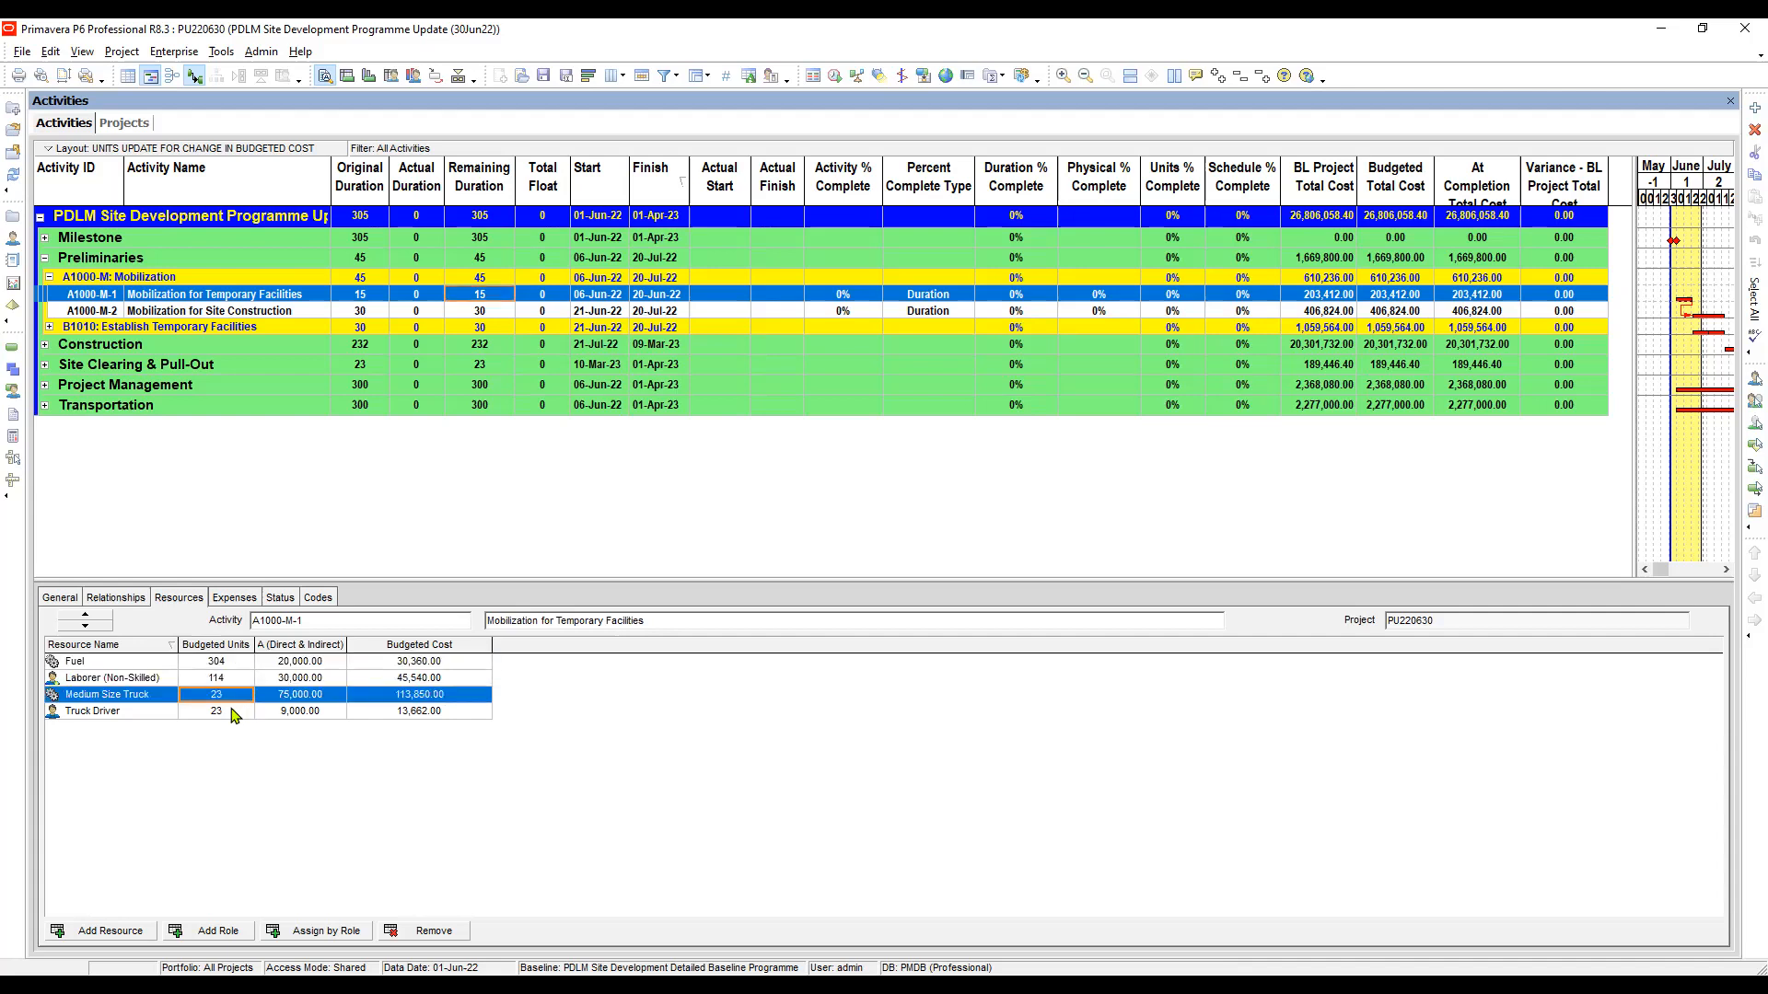
click(234, 715)
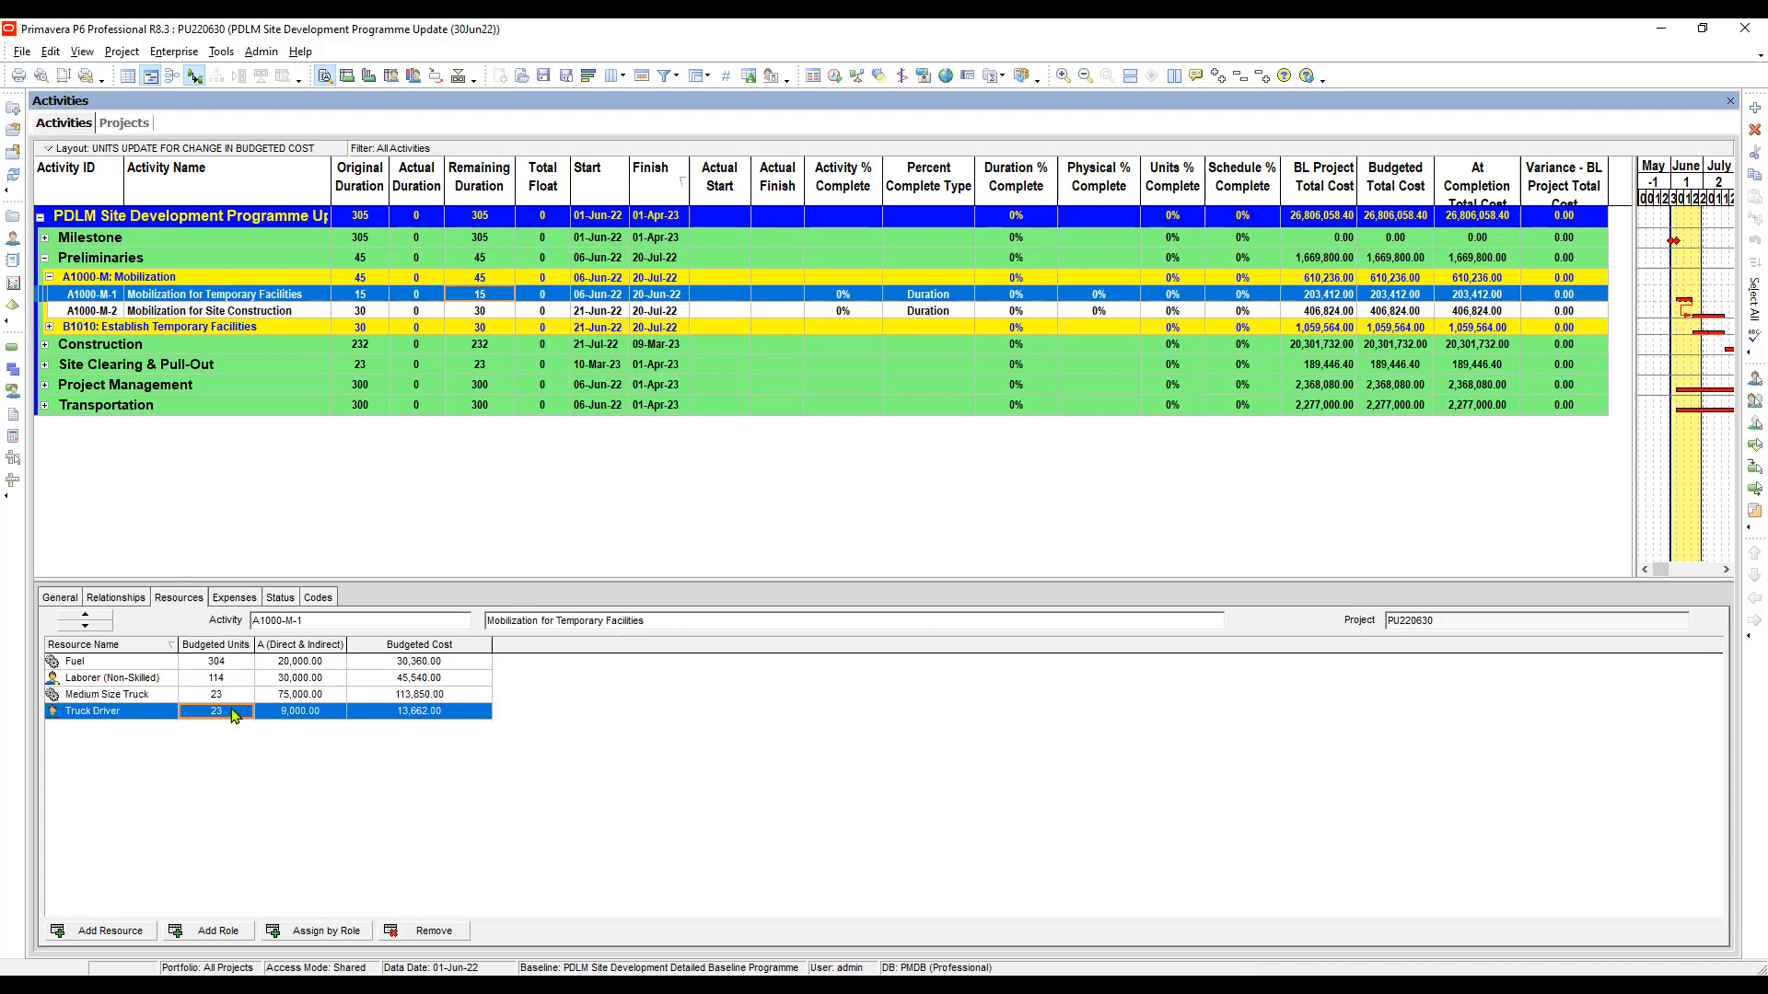
Compare the direct and indirect cost with the budgeted cost for each resource on activity A1000-M-1, from Fuel to Truck Driver
click(418, 663)
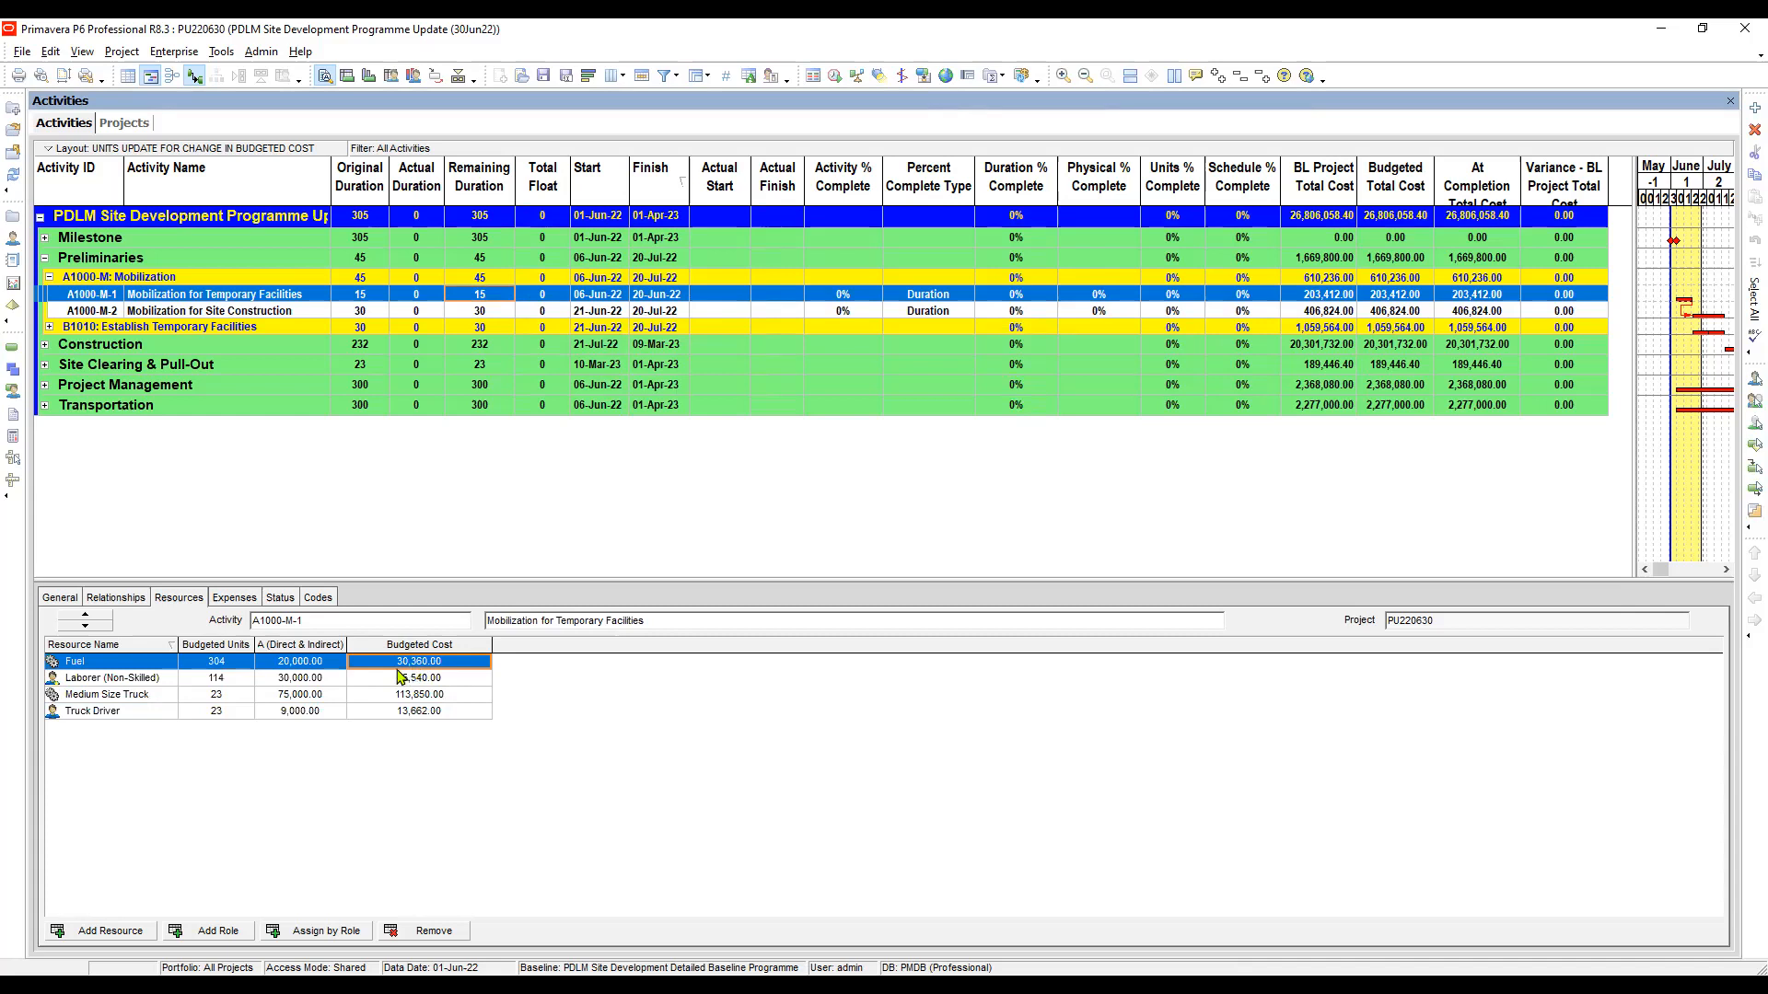
click(326, 662)
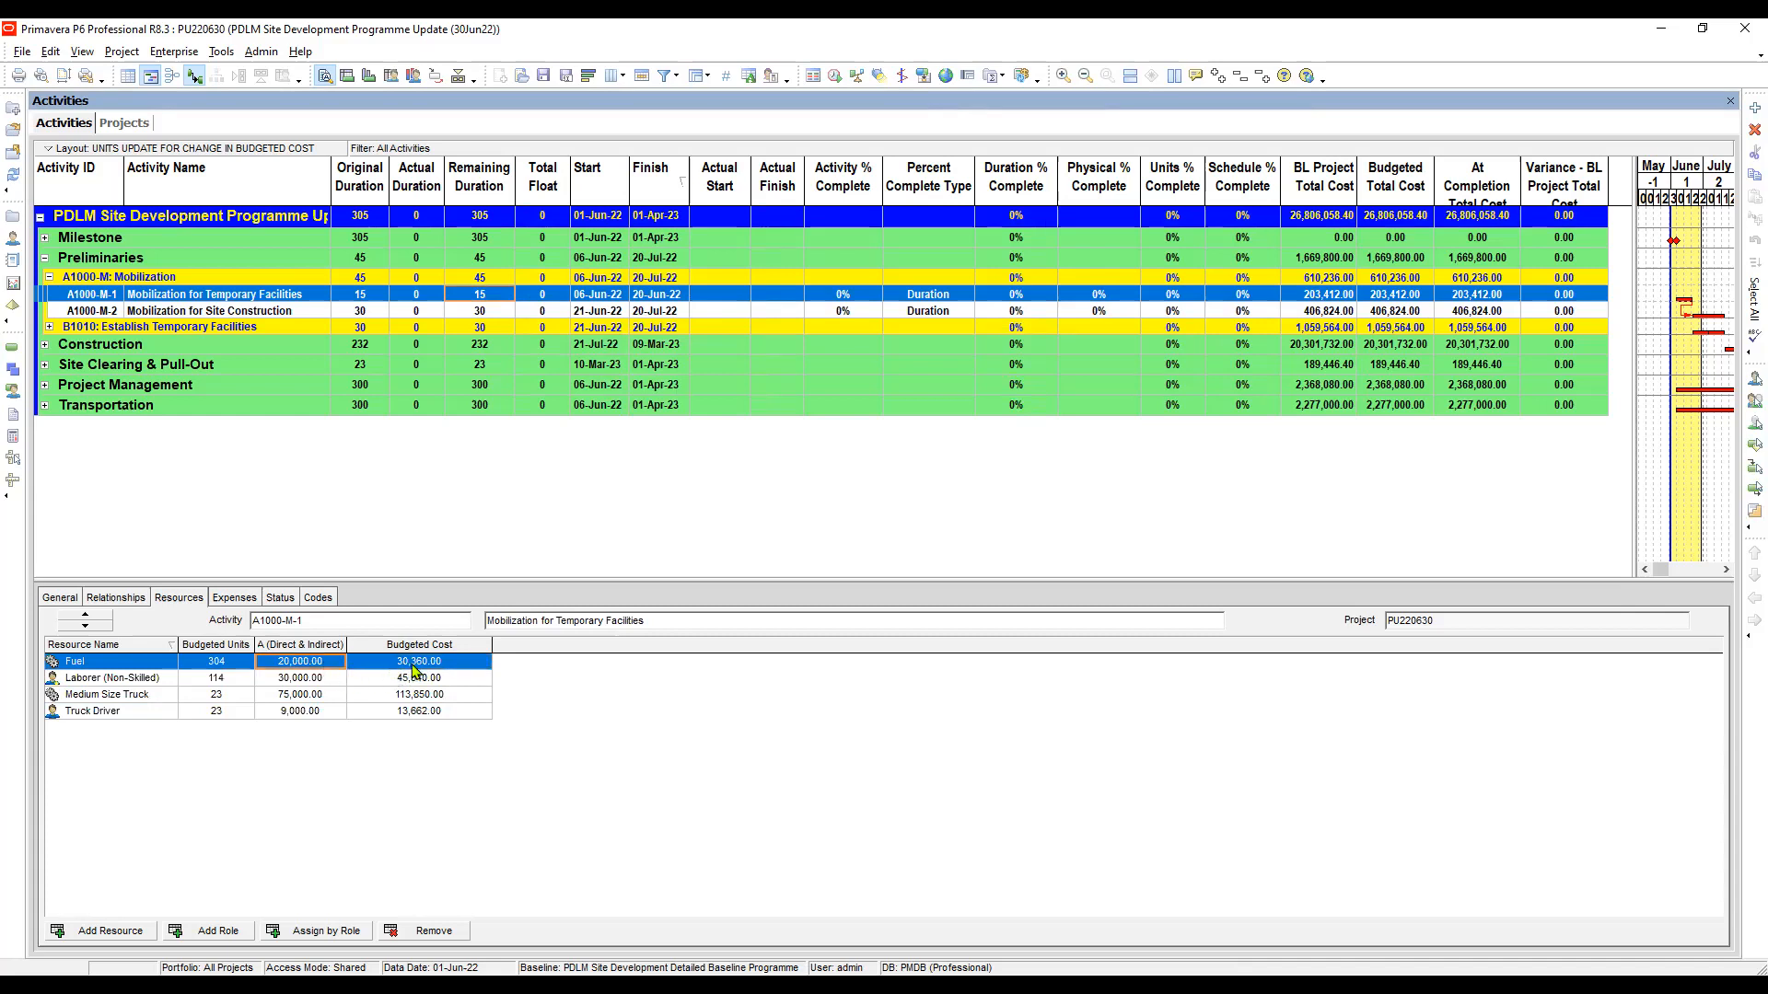
click(441, 664)
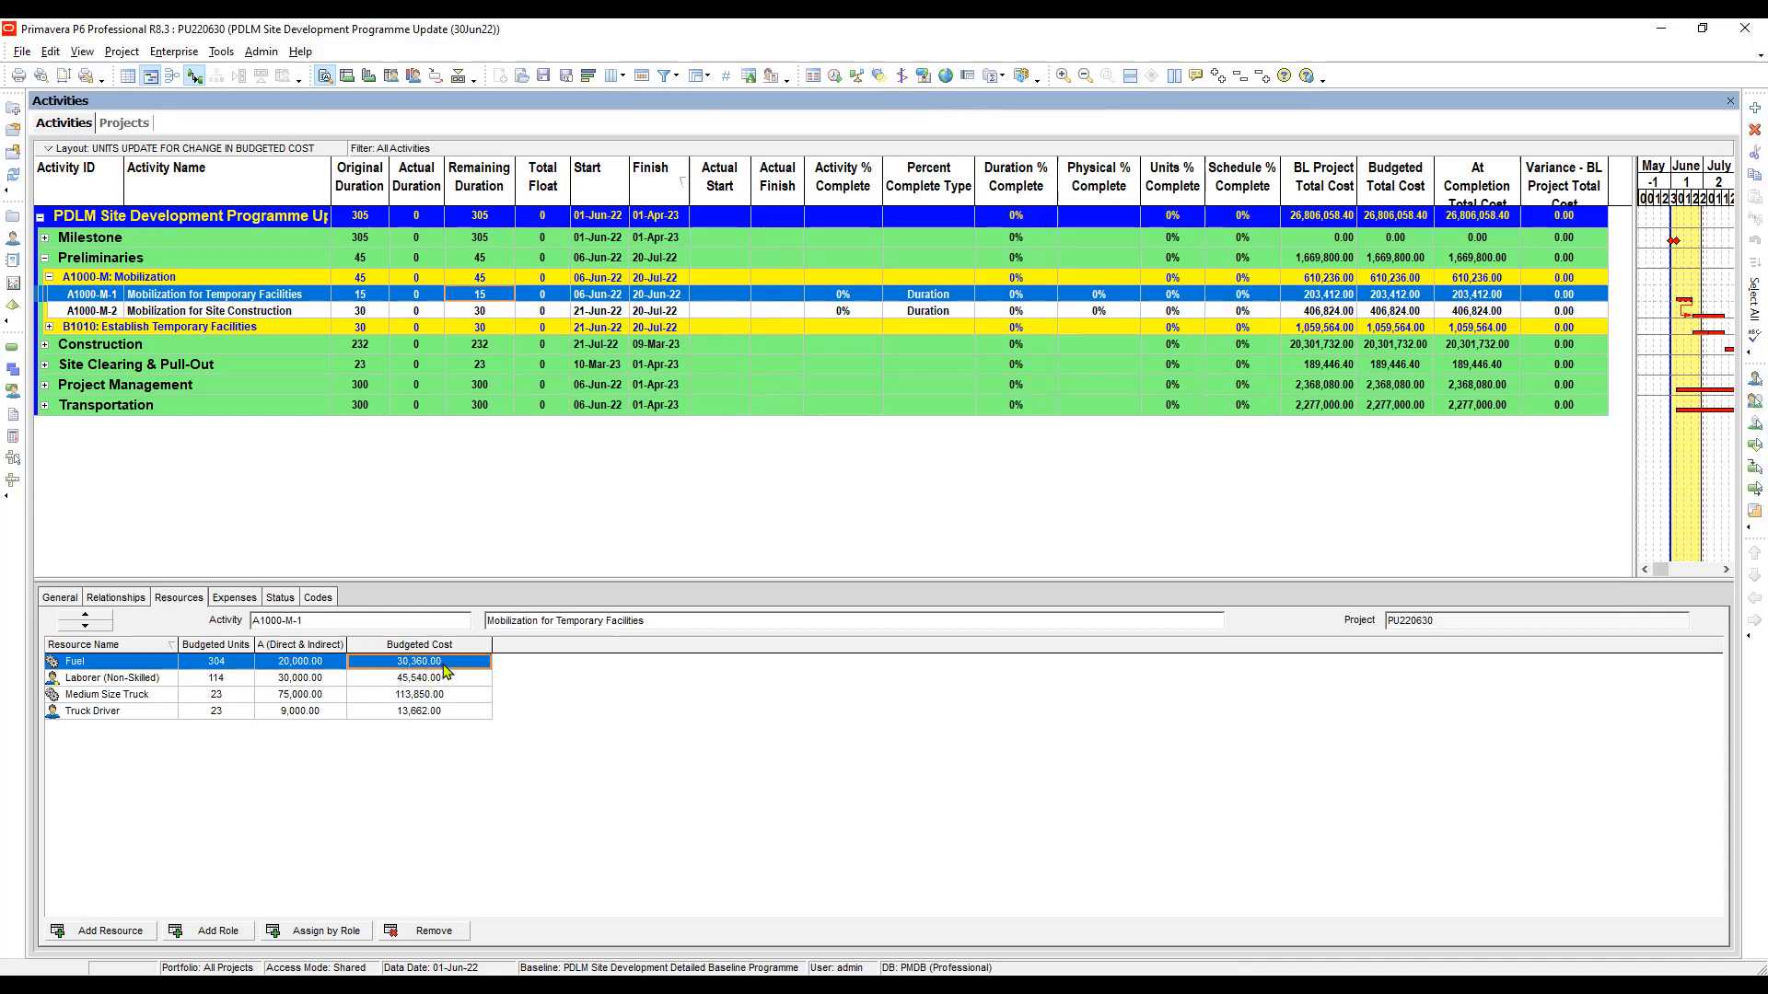
click(324, 681)
click(445, 680)
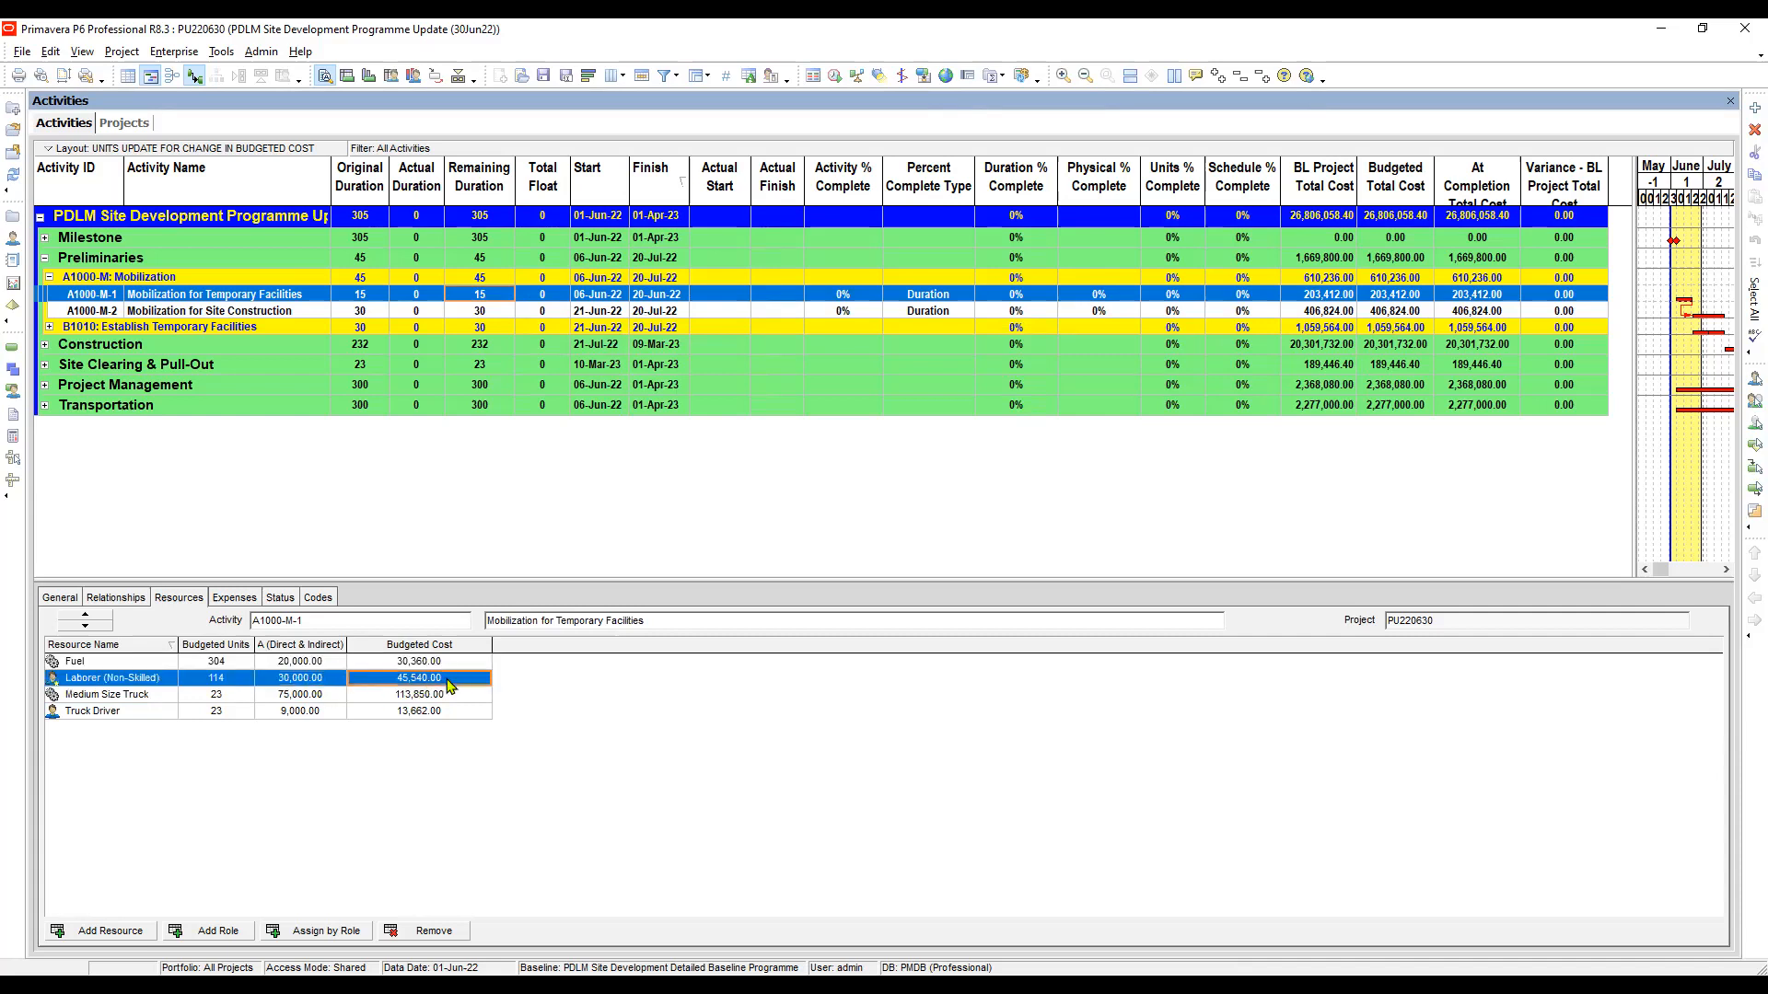
click(313, 696)
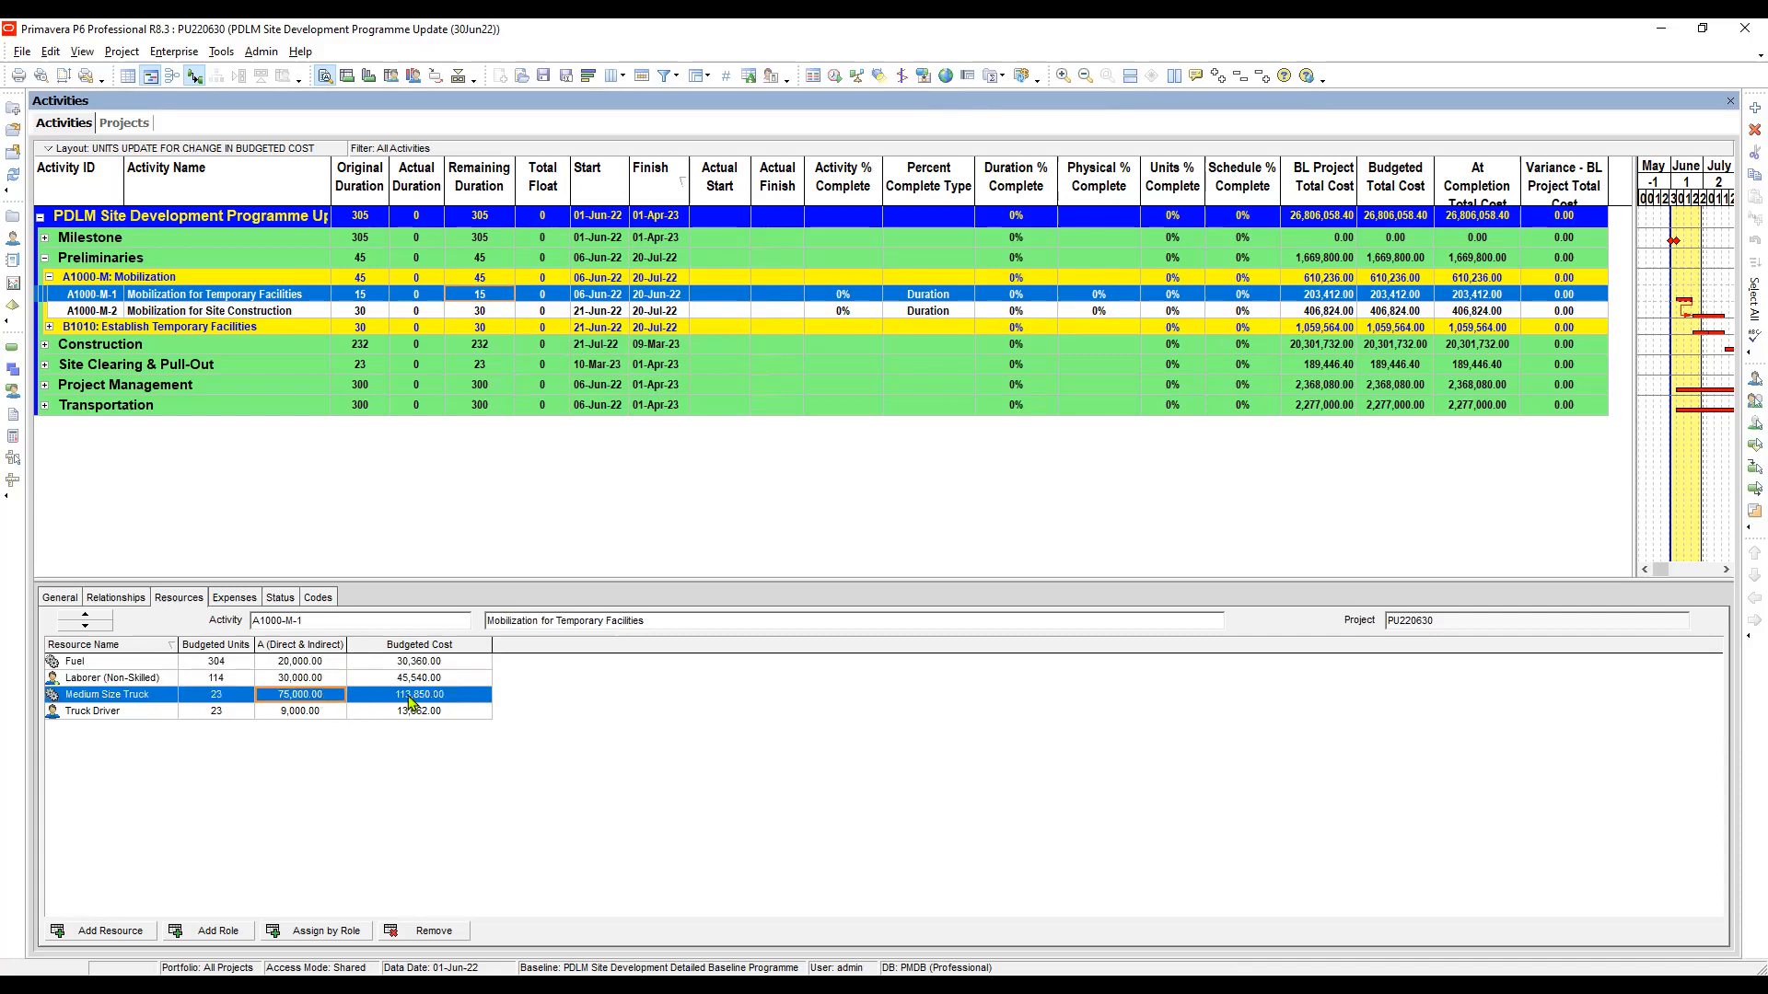
click(309, 712)
click(440, 715)
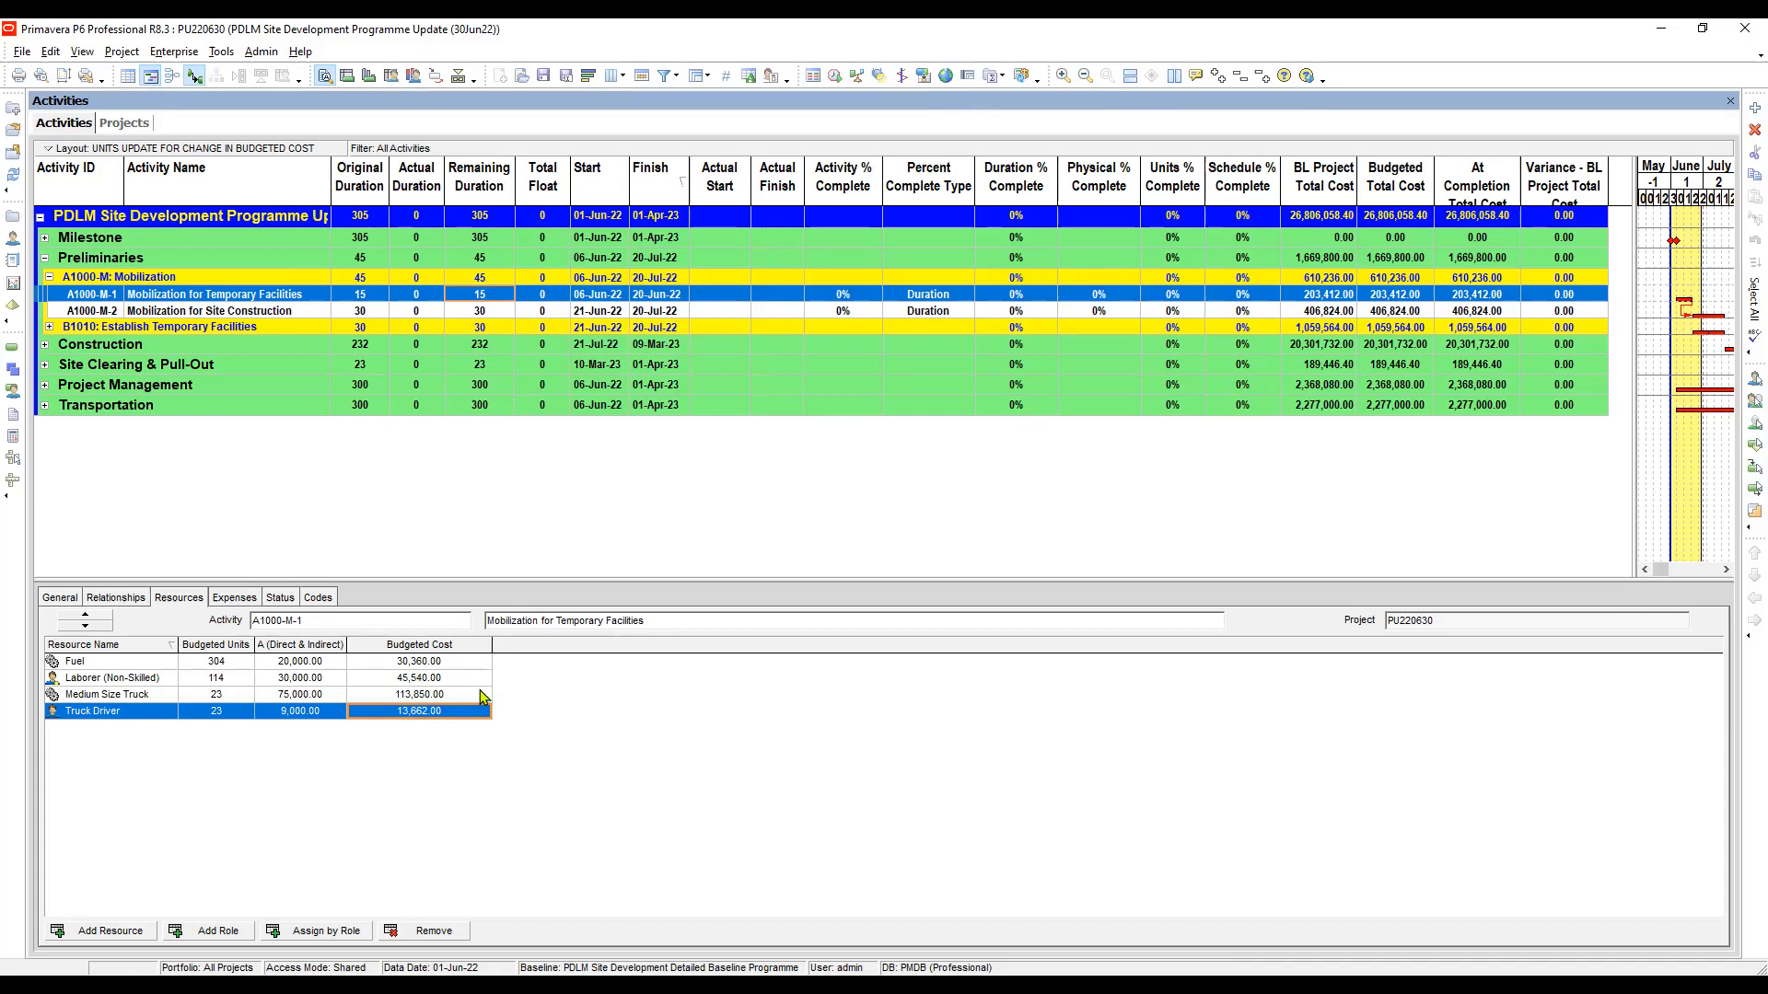
Check the calculation settings of project PU220630 for updating units when resource costs change, and return to the activities
click(136, 123)
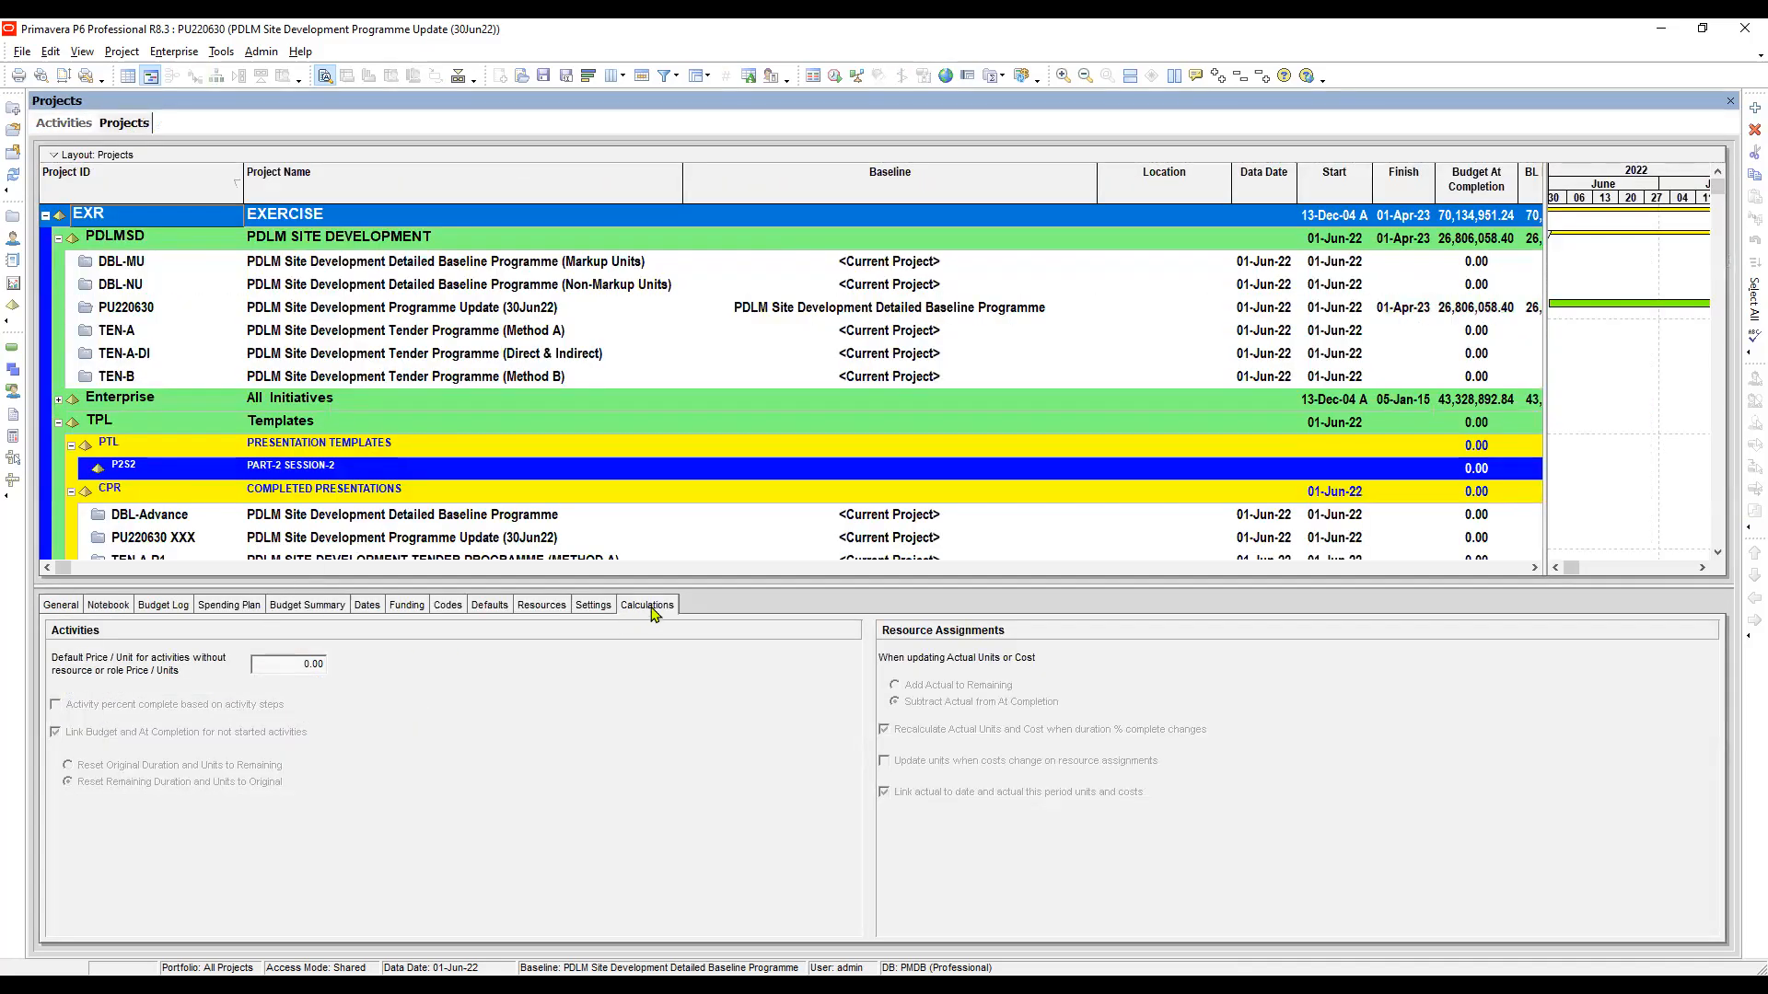
click(200, 314)
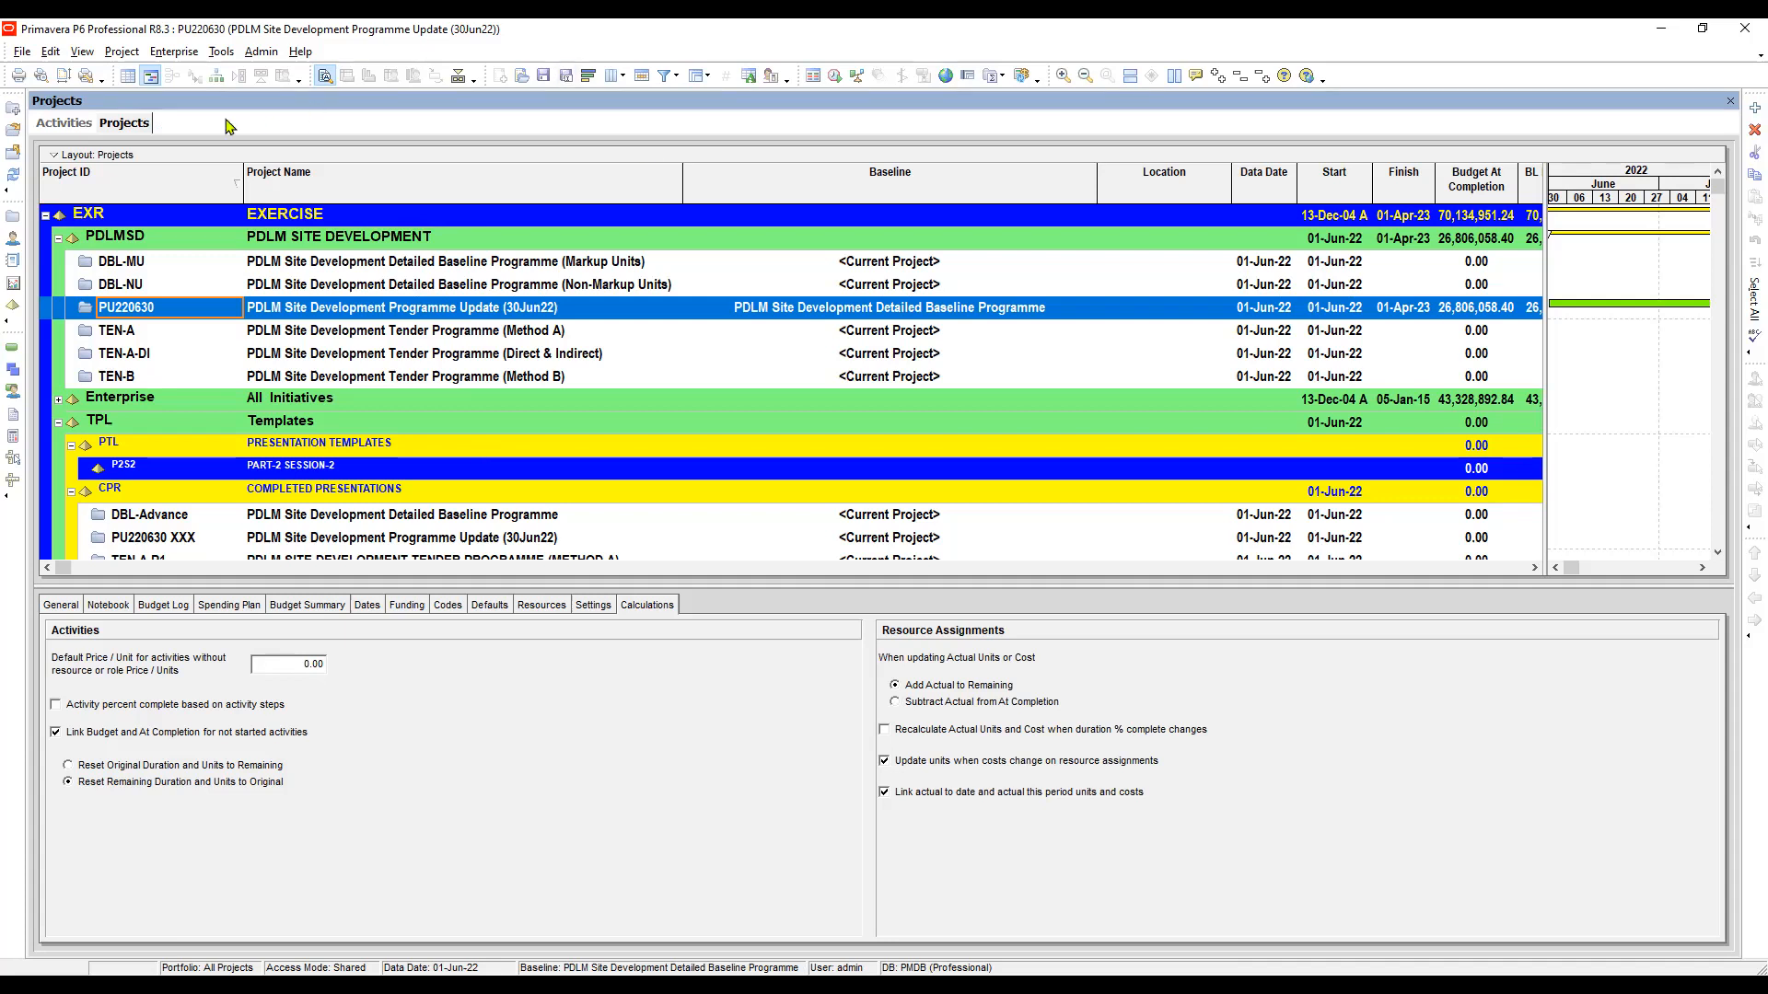
click(50, 125)
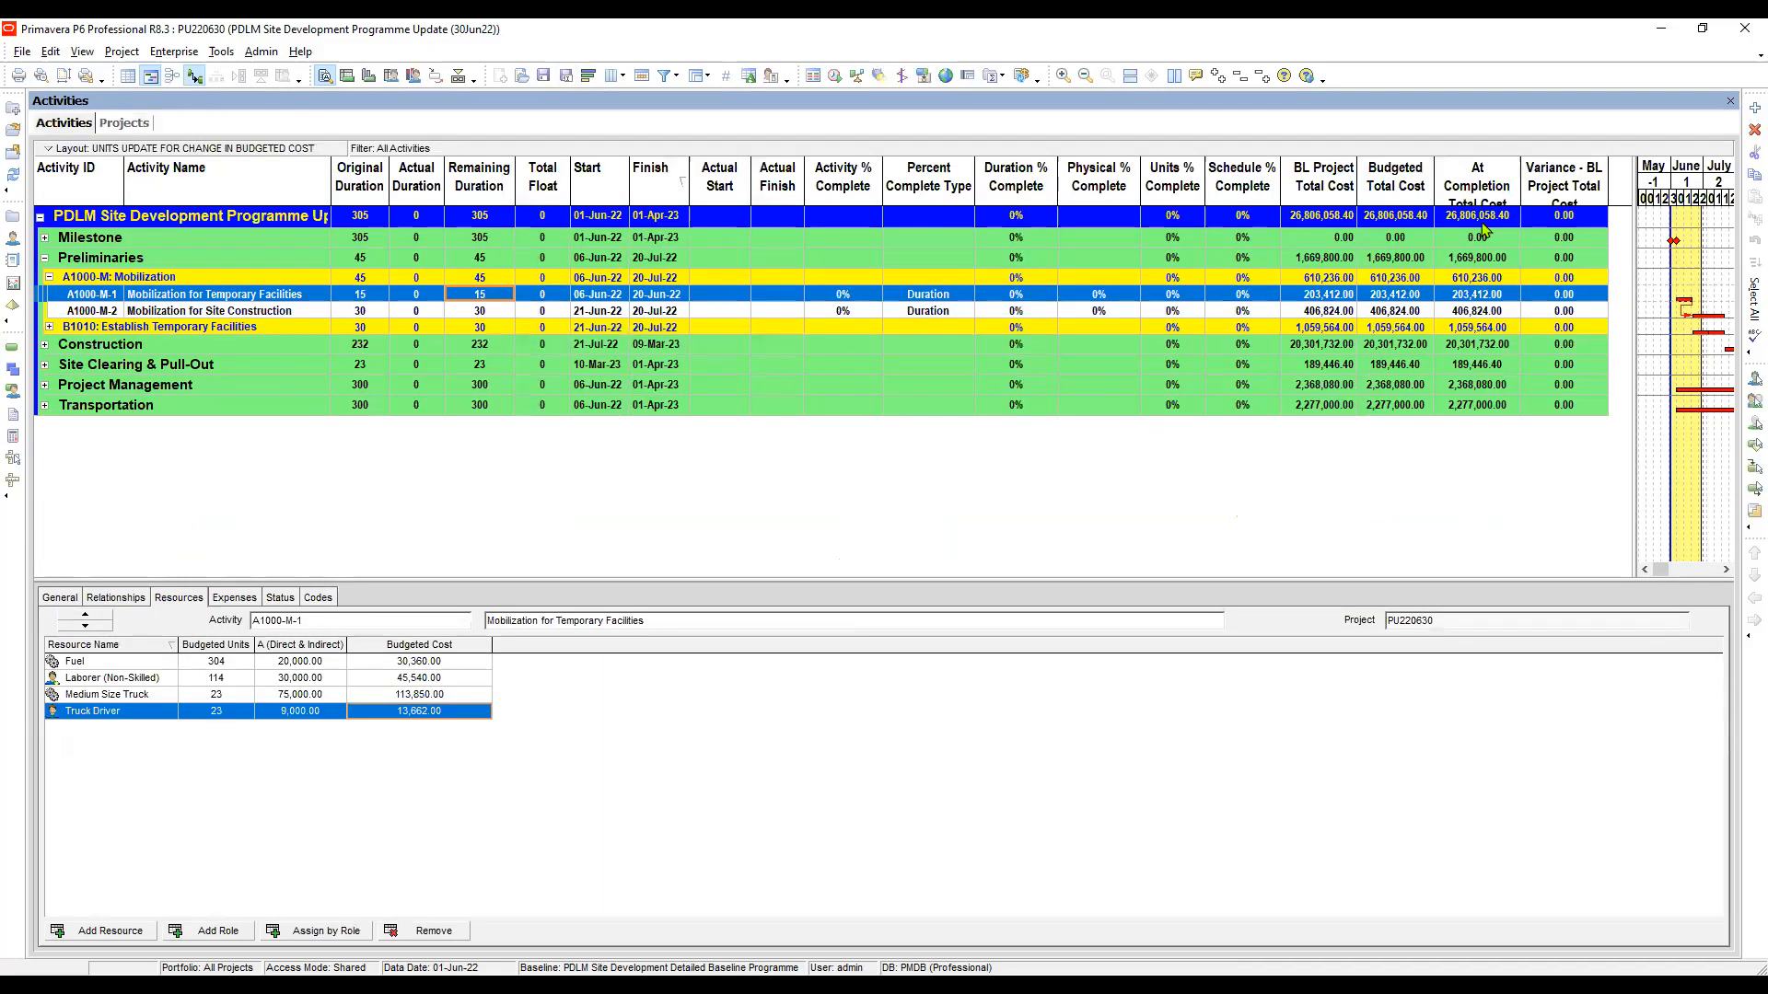
Check the project's At Completion Total Cost, and activity A1000-M-1's Budgeted Total Cost and the budgeted units of its four resources
click(1484, 220)
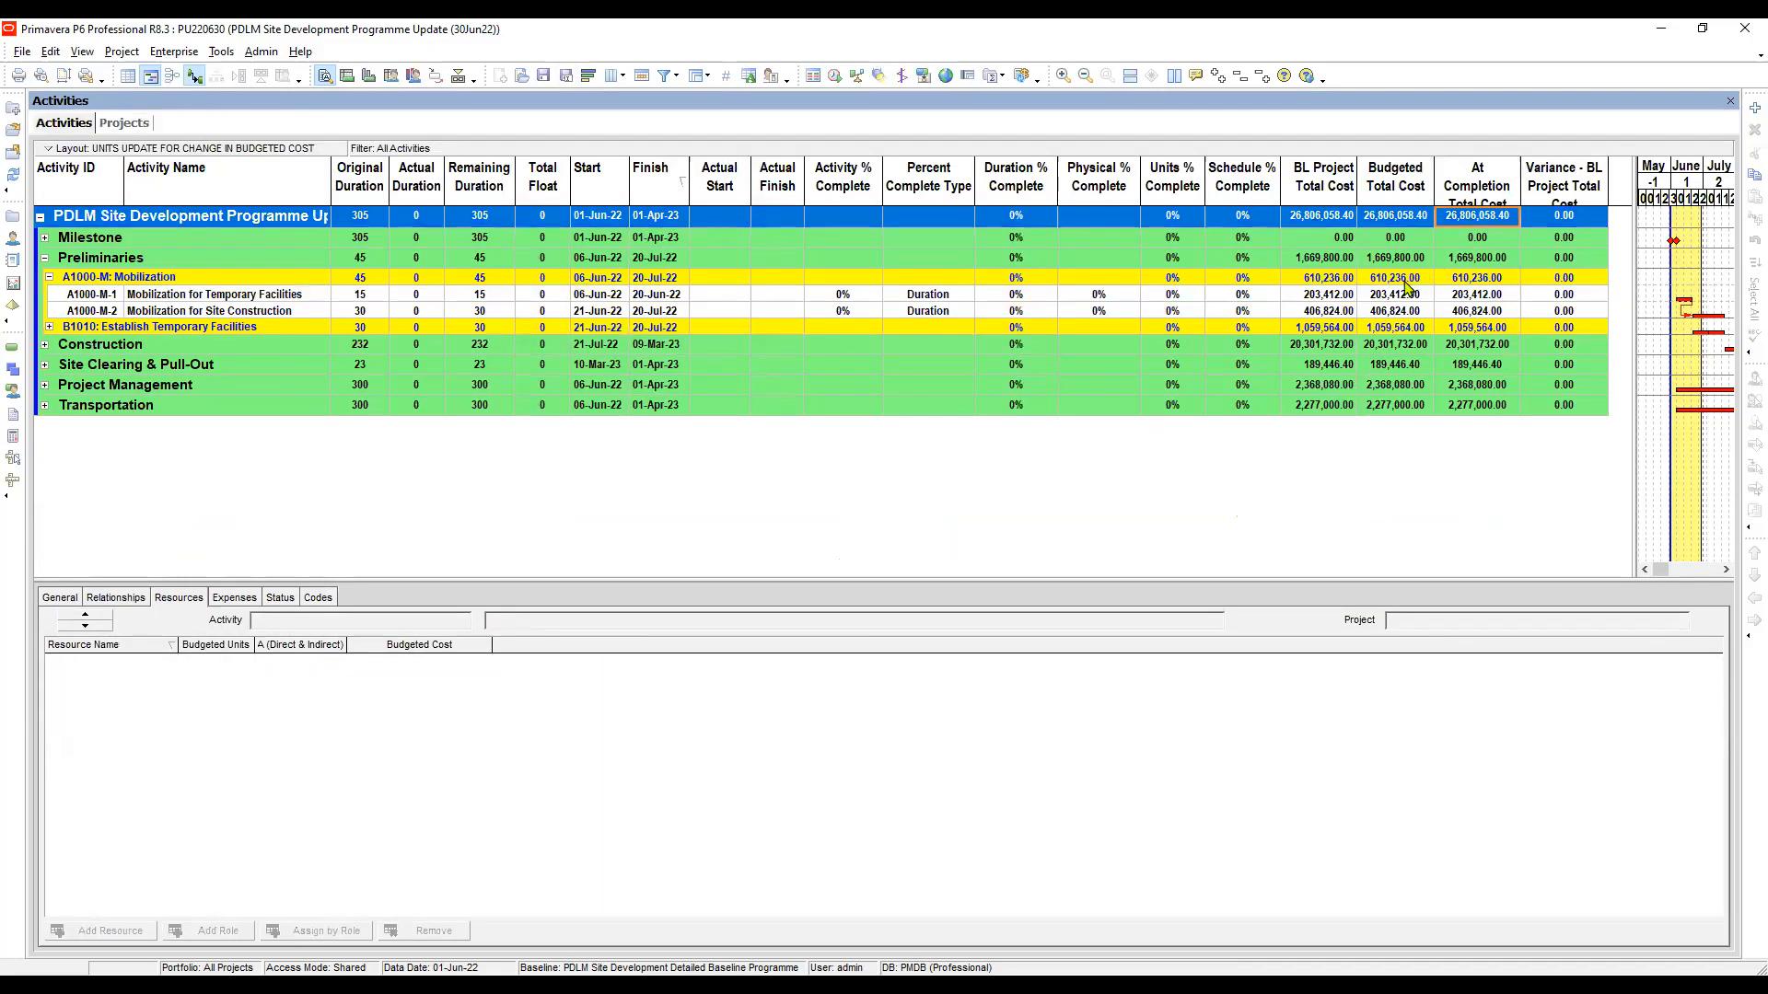
click(1395, 296)
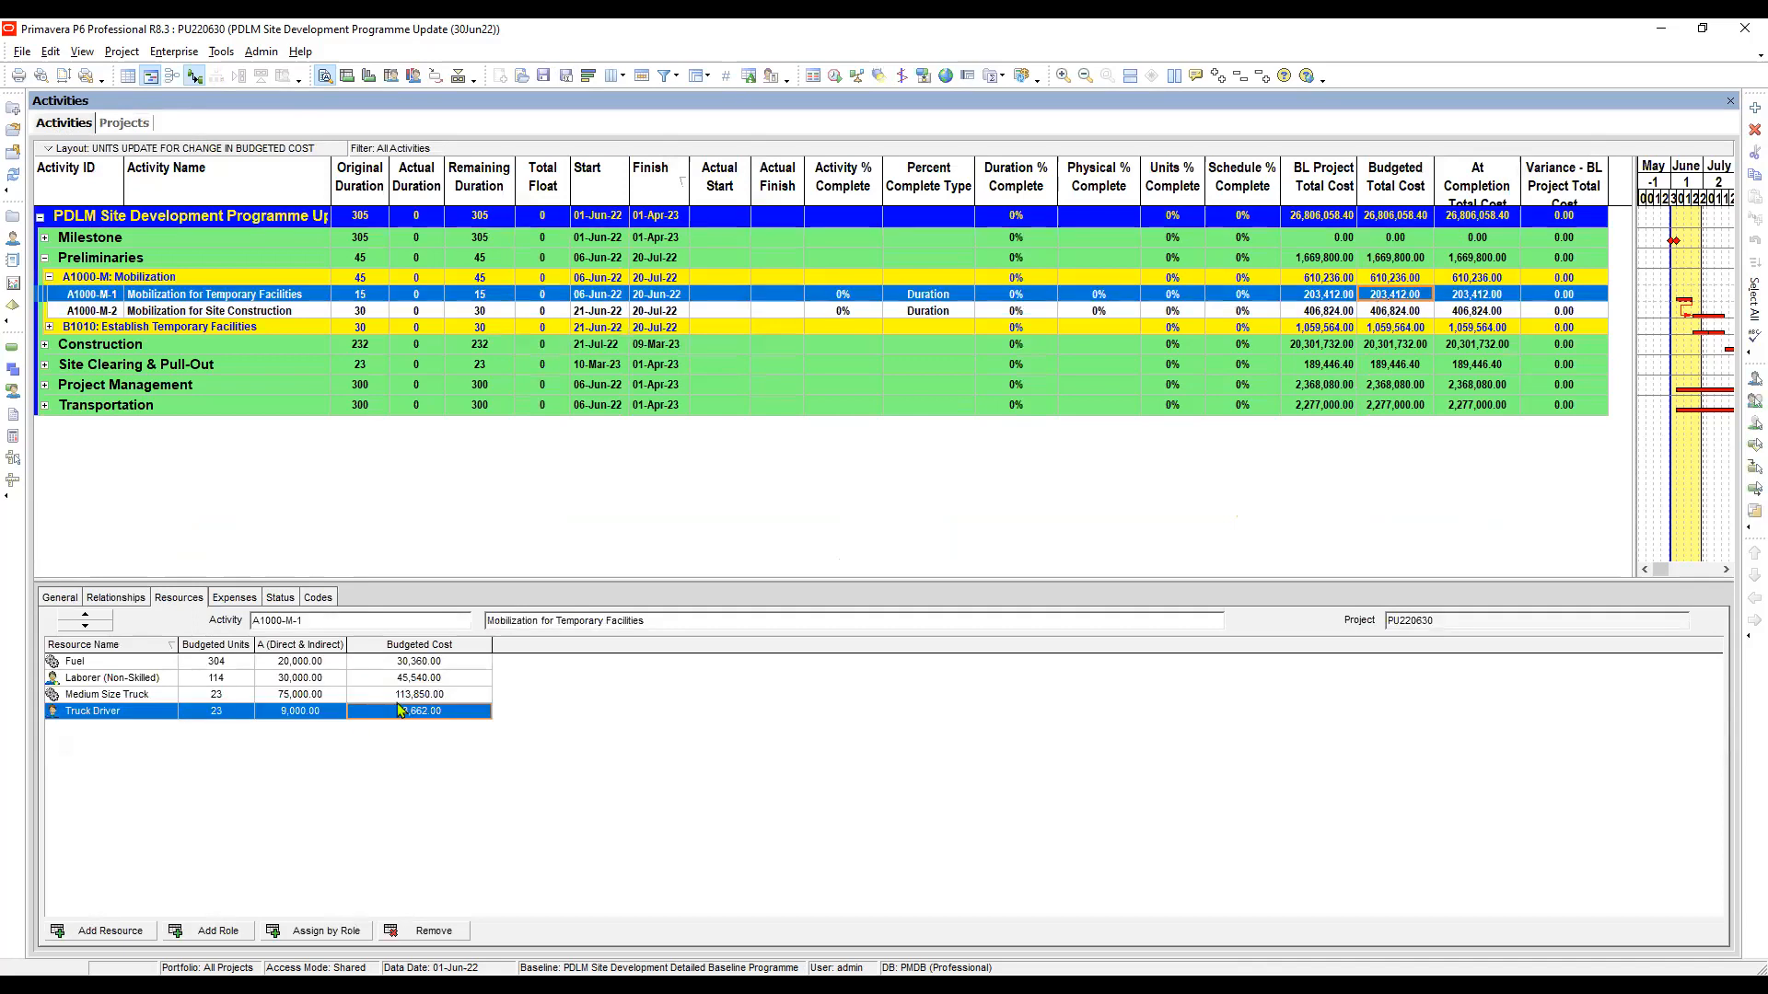
click(219, 679)
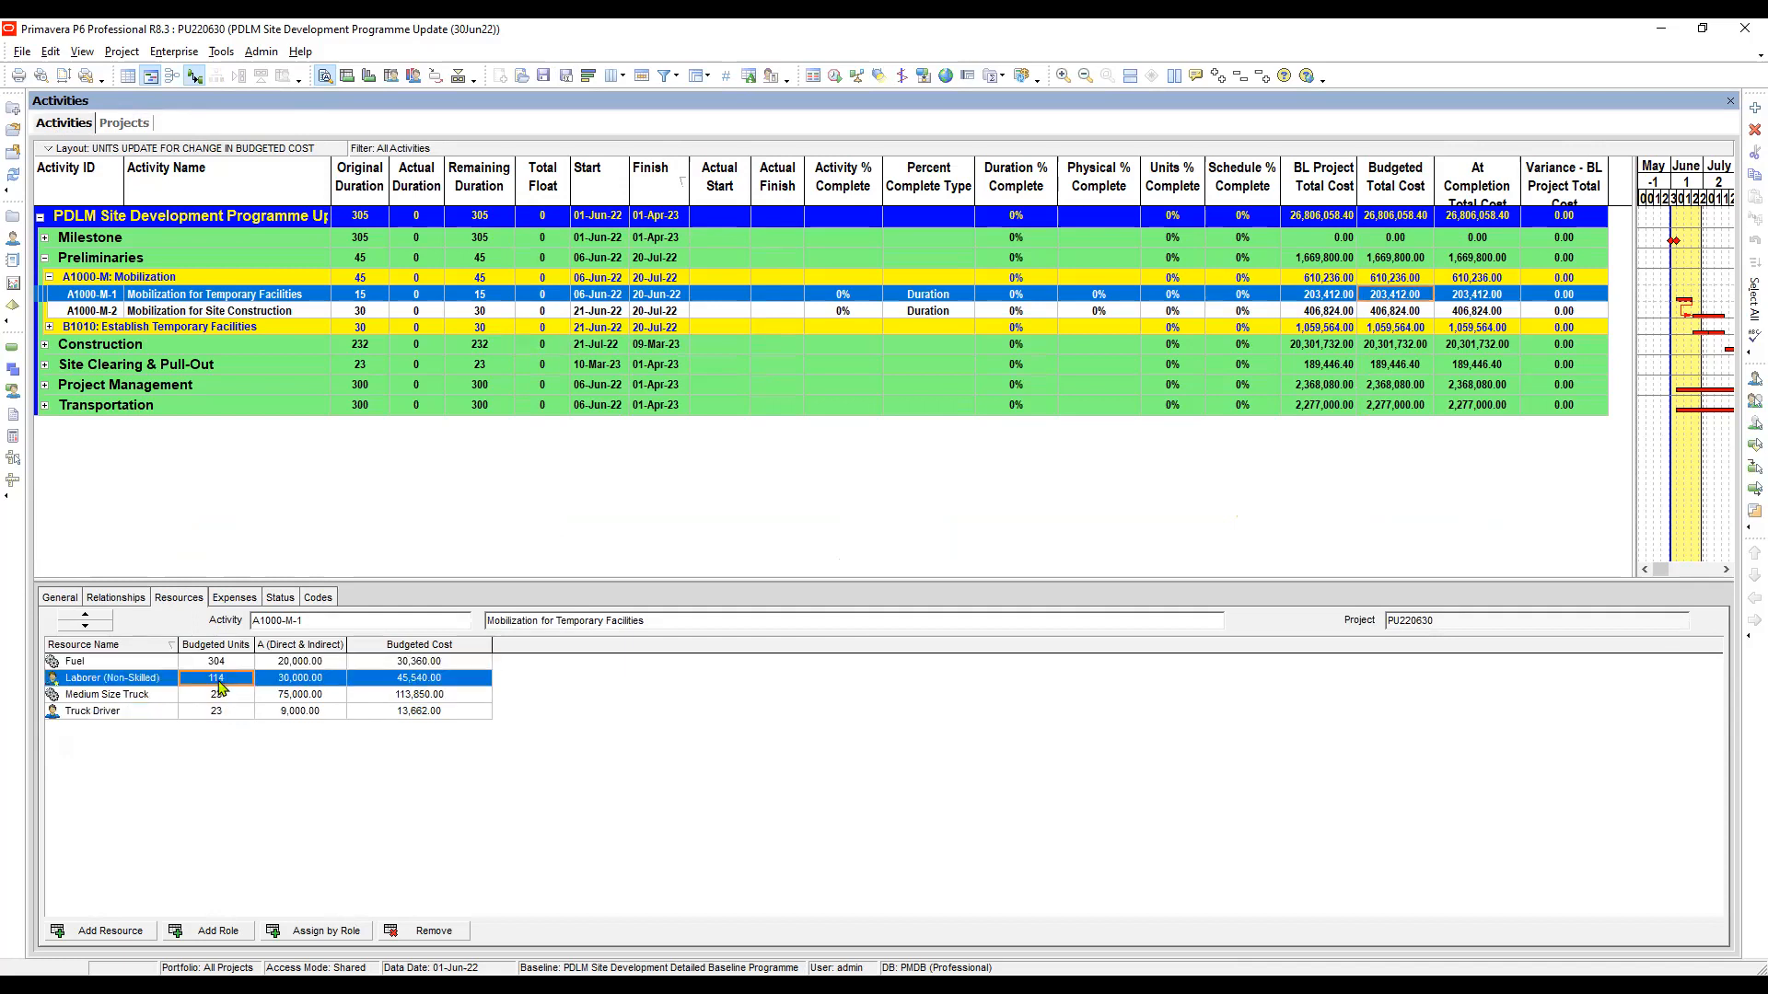
click(232, 695)
click(238, 709)
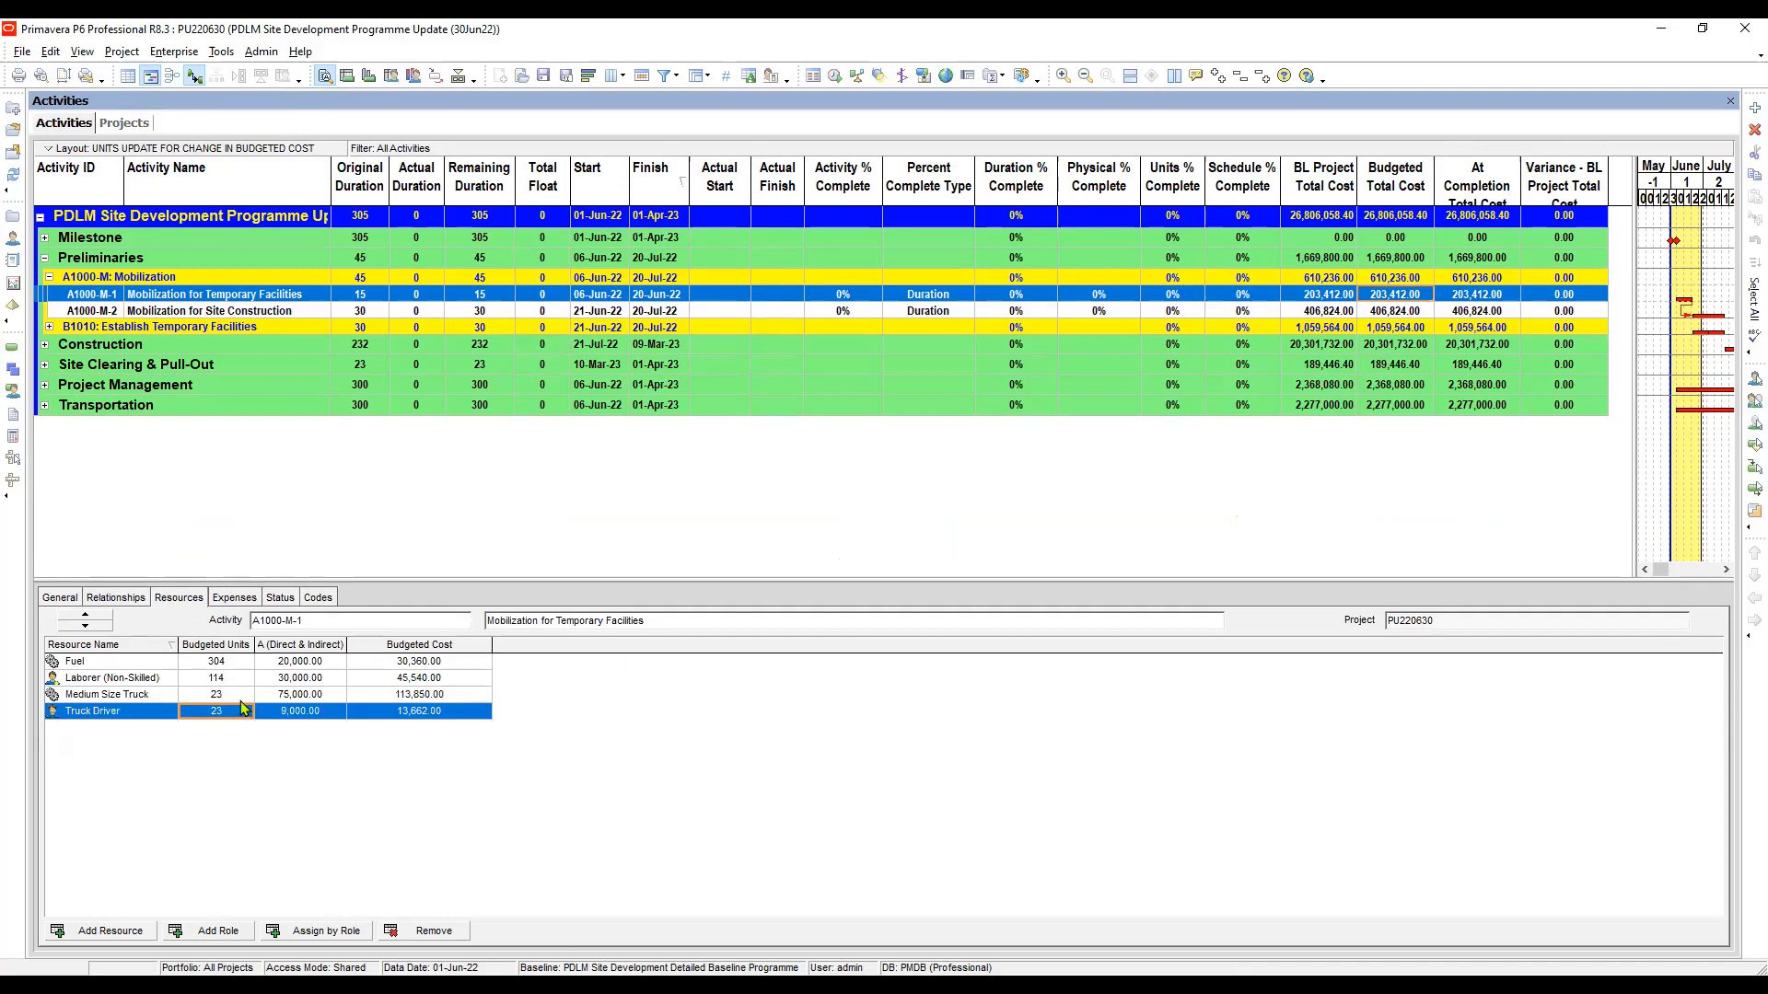
click(215, 662)
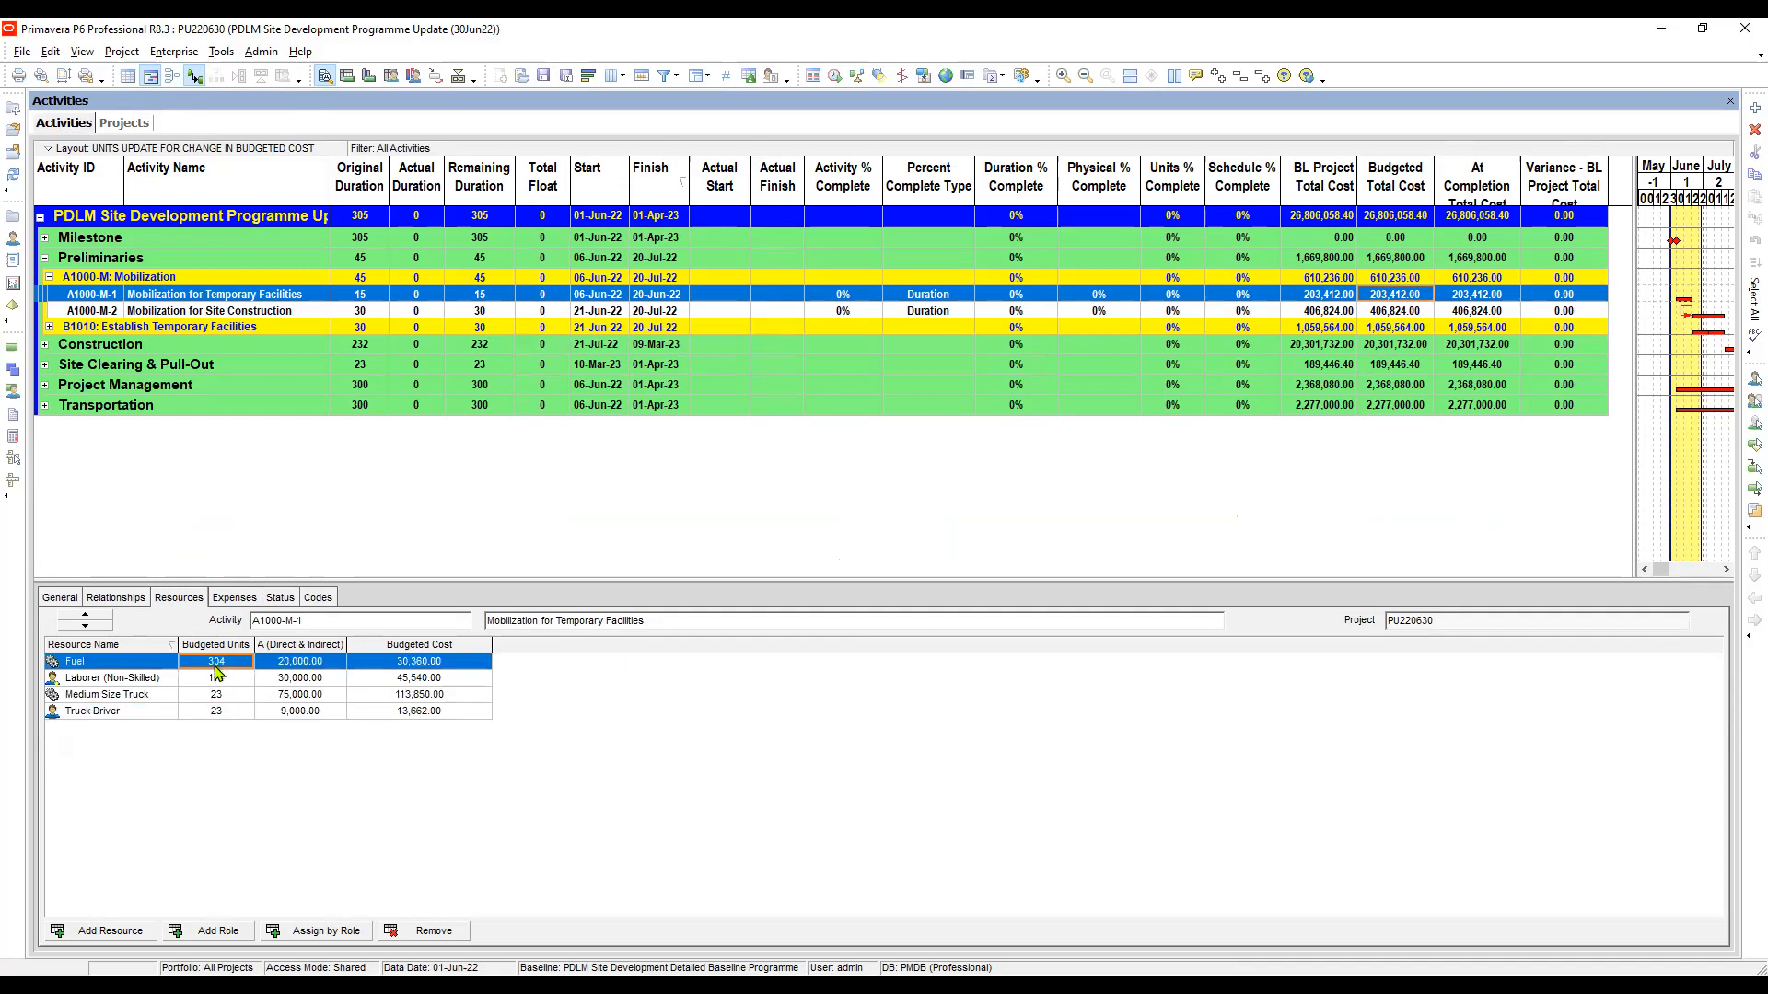
click(232, 682)
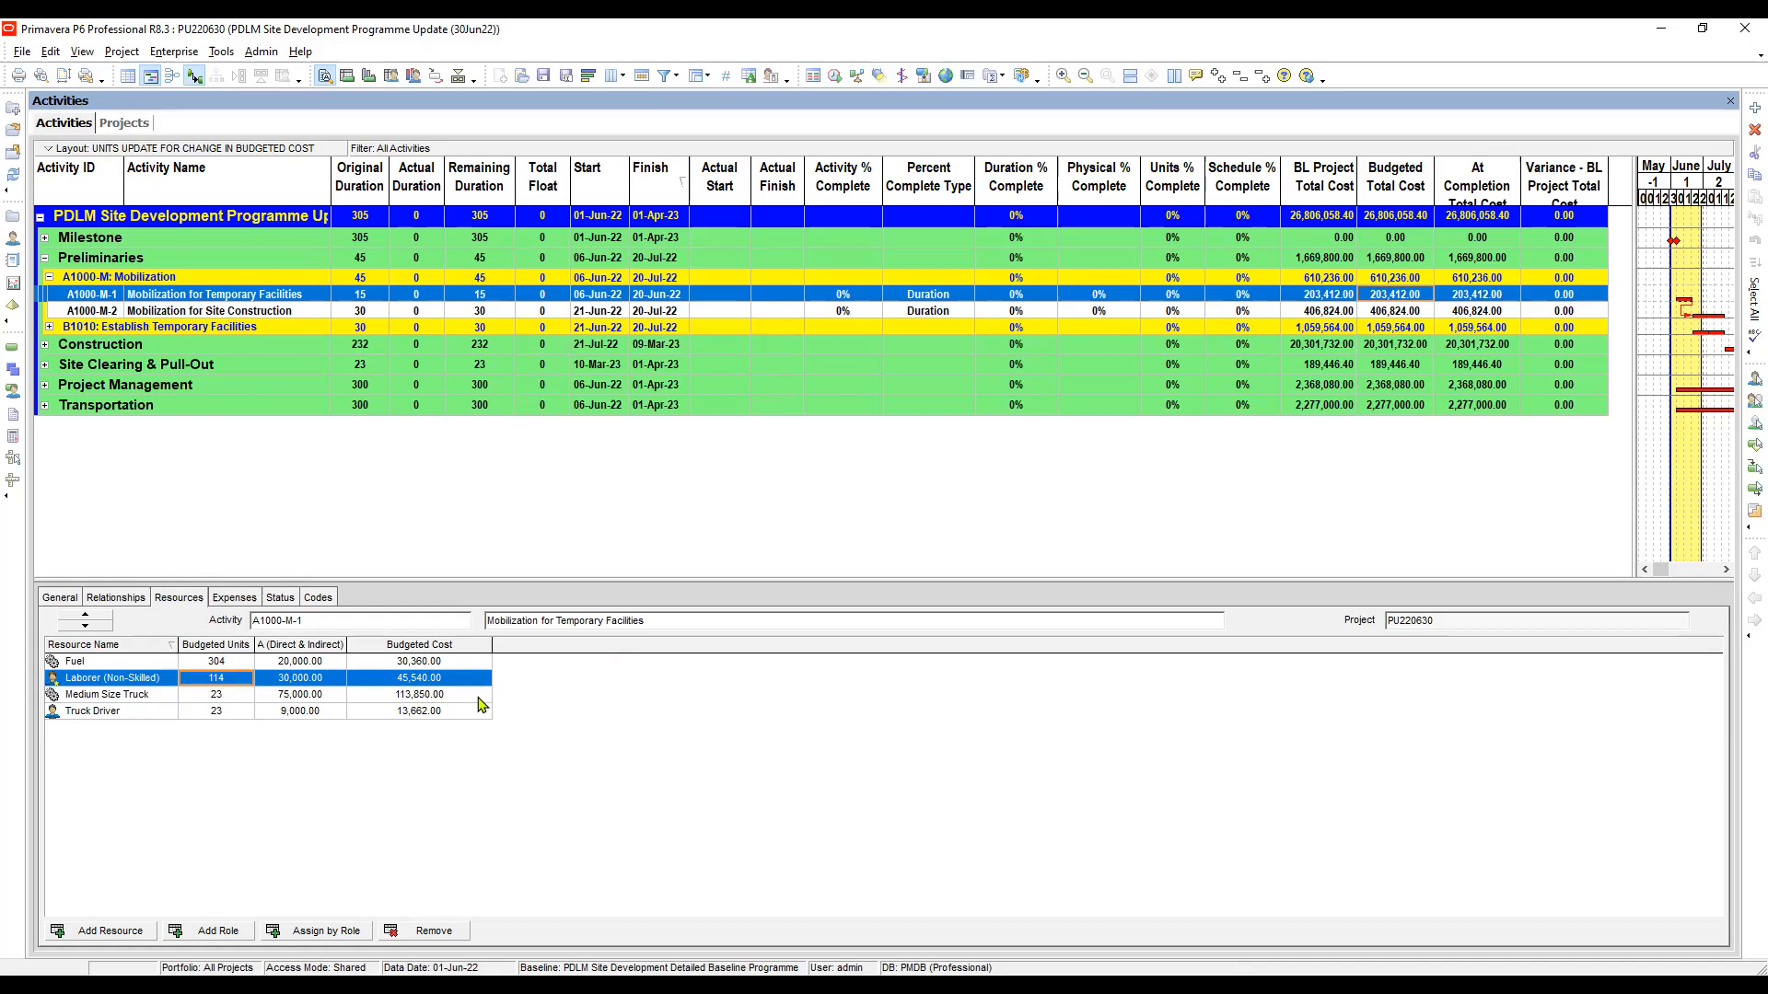
Compare the direct and indirect costs of Laborer (Non-Skilled) and Medium Size Truck with their budgeted costs on A1000-M-1
click(429, 697)
click(309, 680)
click(301, 697)
click(301, 678)
click(300, 693)
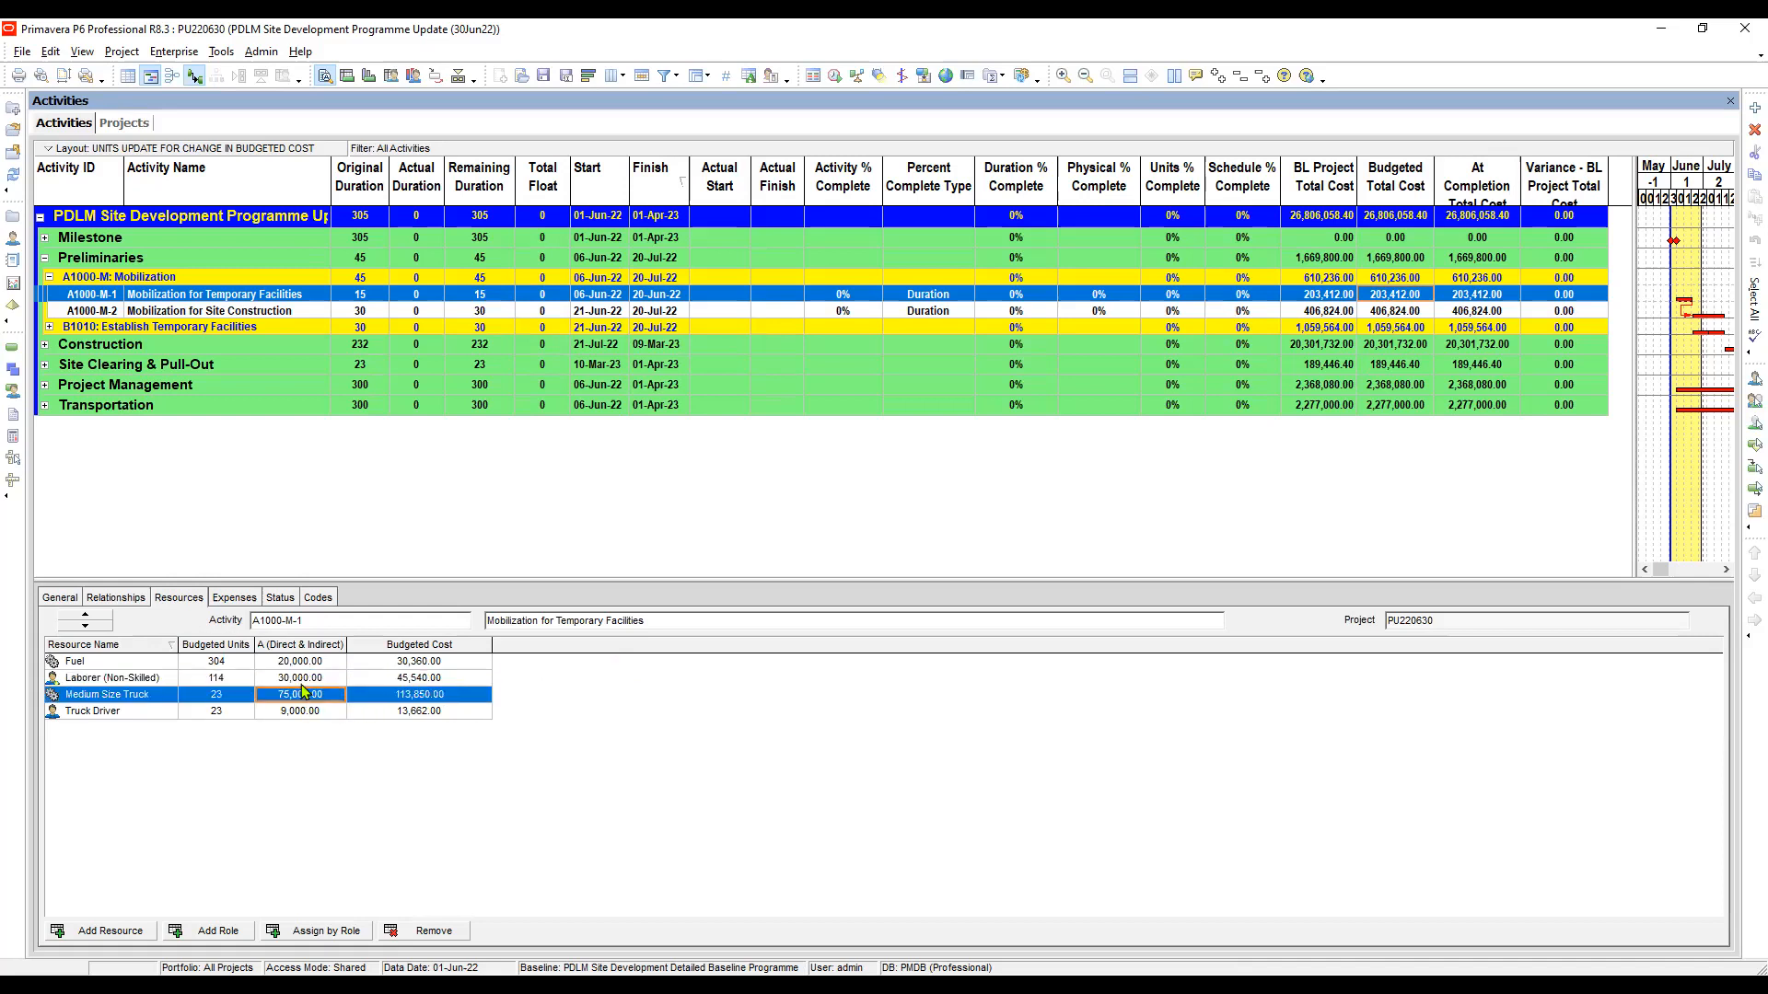
click(305, 682)
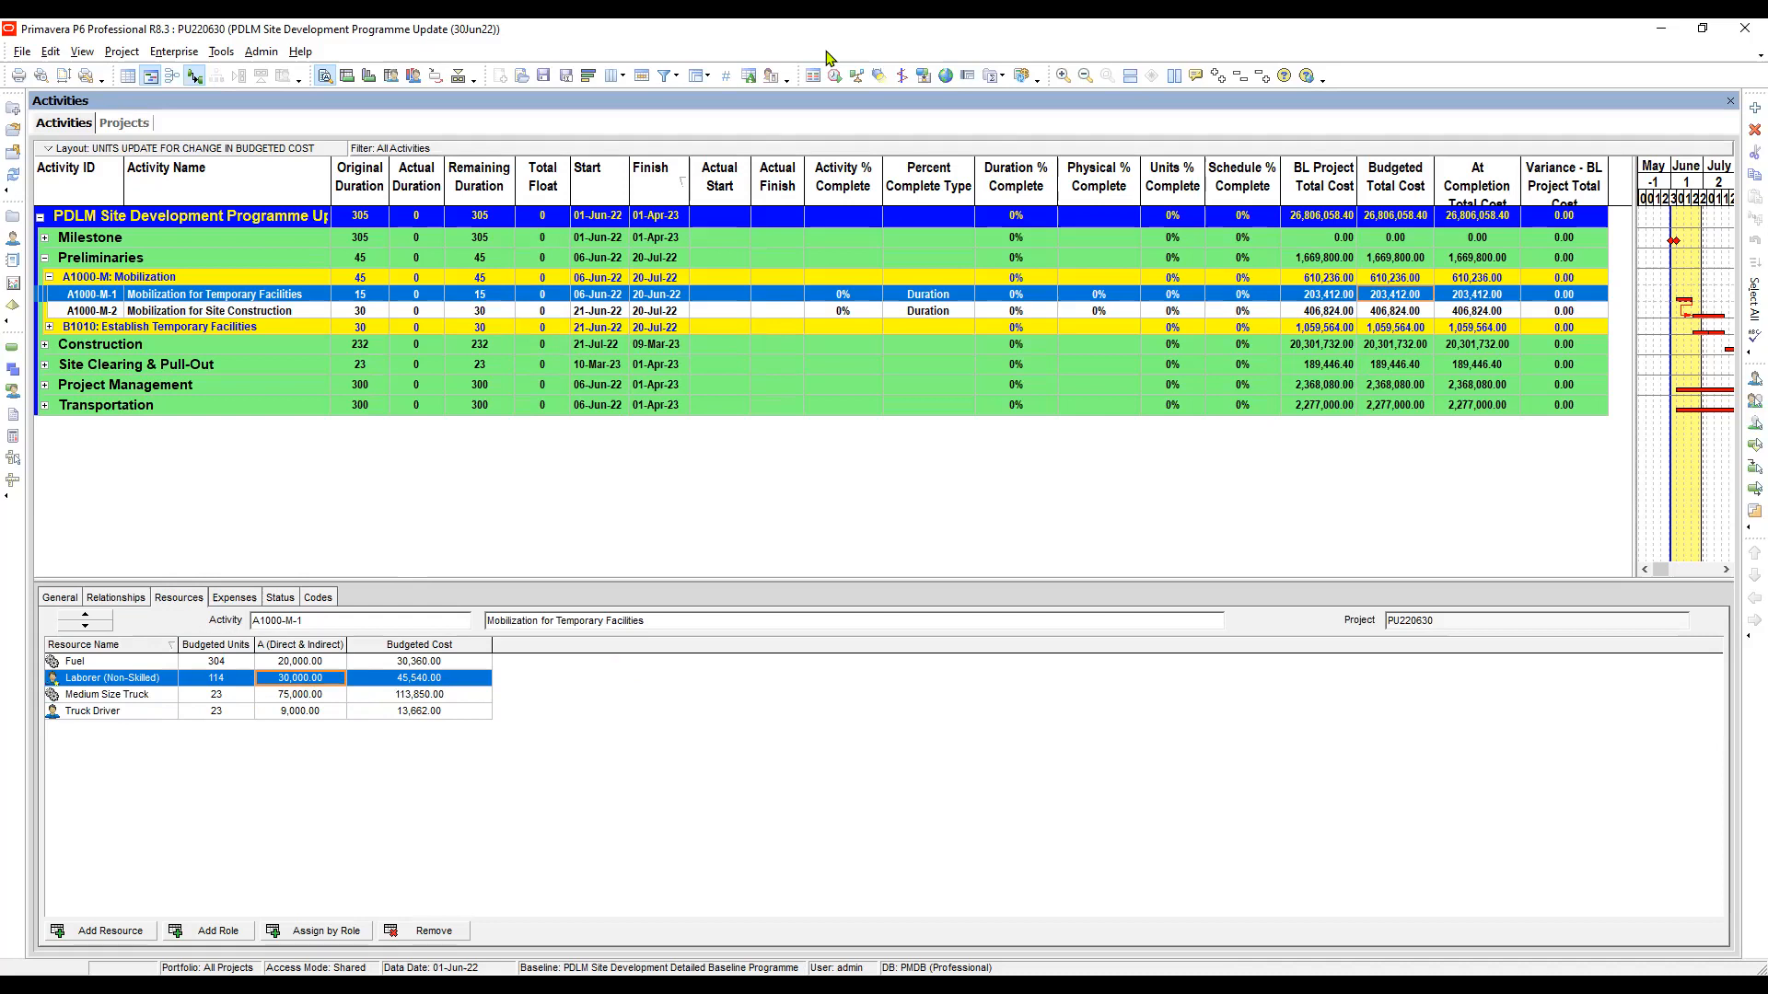
Switch to the presentation slide comparing A1000-M-1's resource units and costs with and without mark-up
key(alt+Tab)
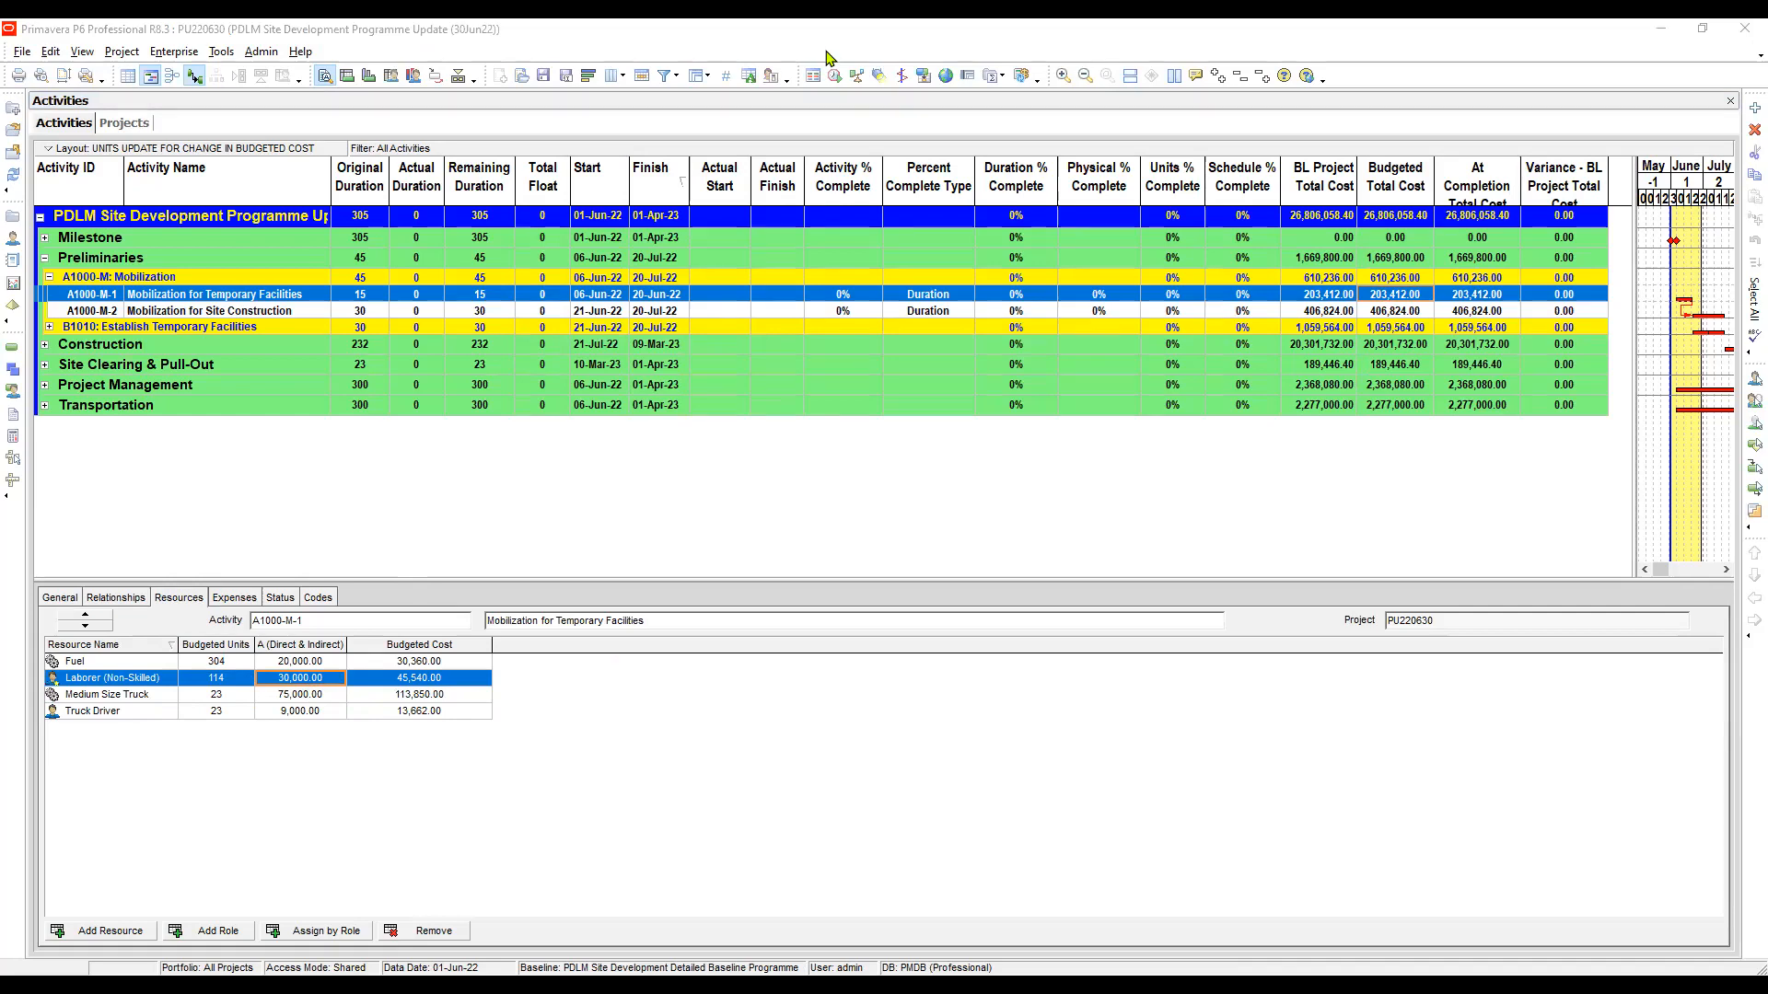
key(alt+Tab)
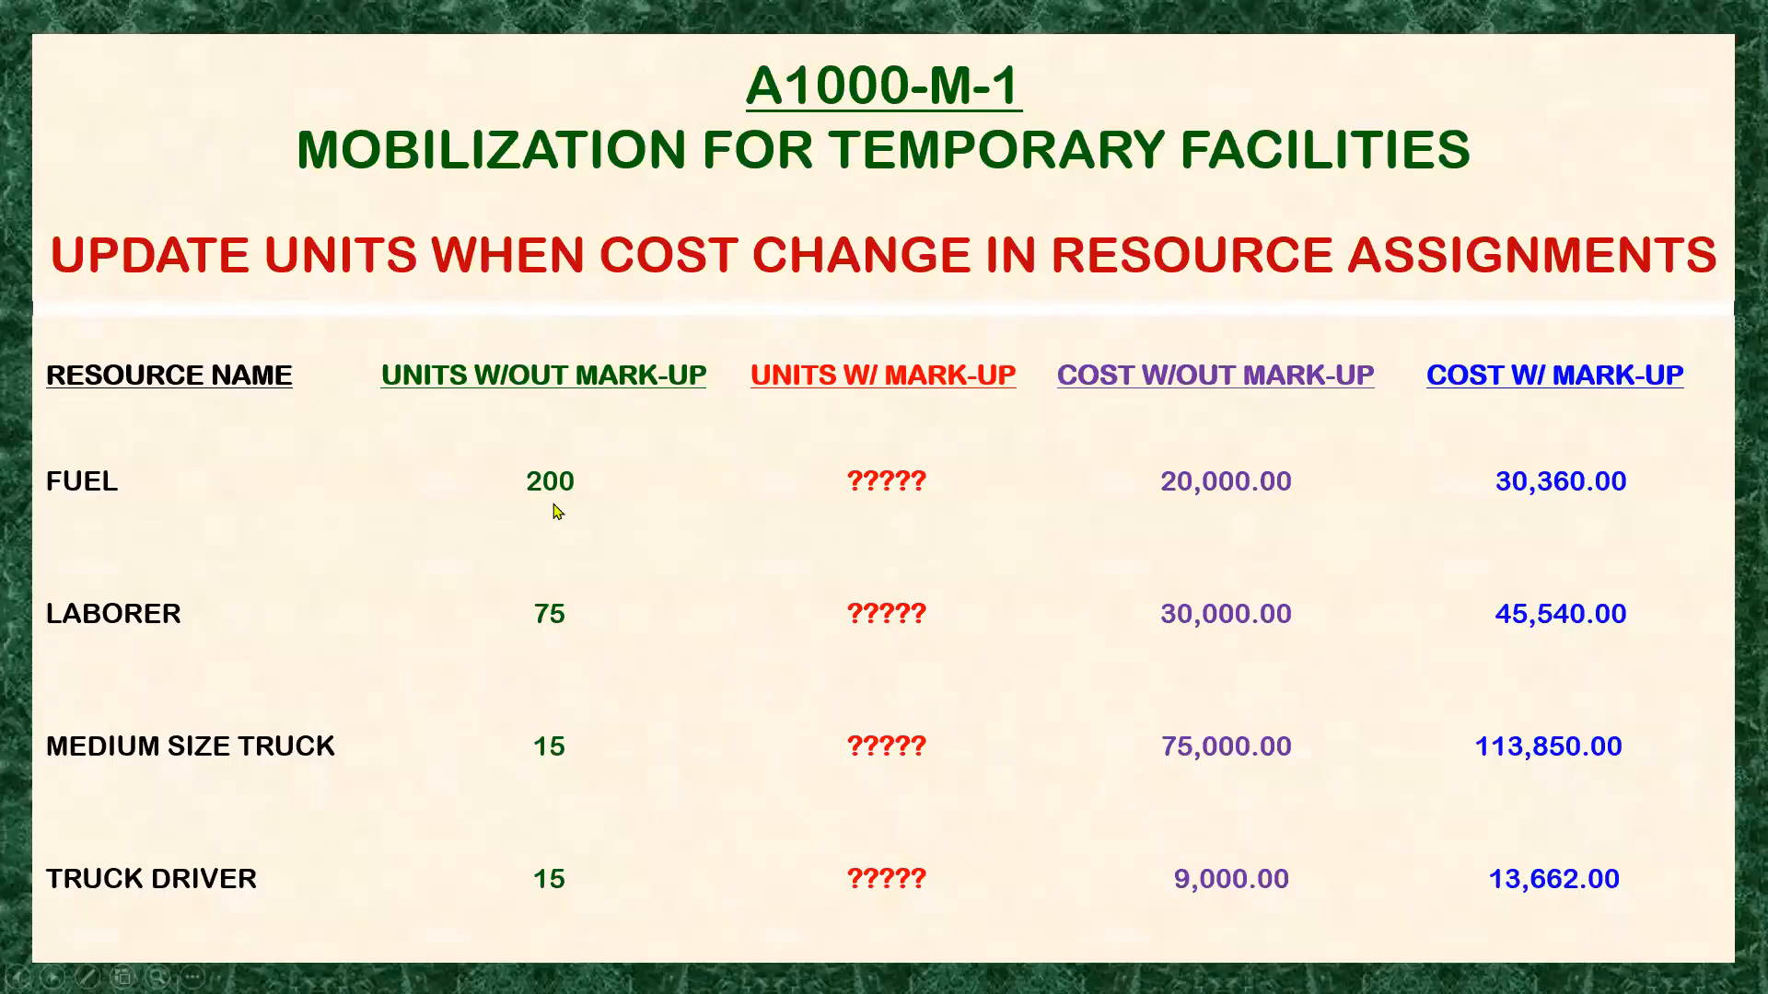